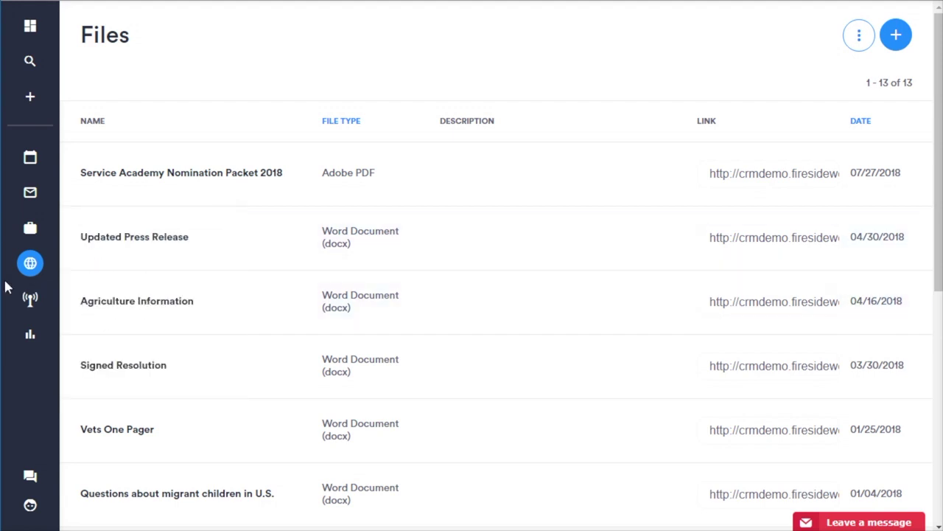
Start a new website file entry with "test" as both its name and its description
mouse_move(28, 267)
left_click(898, 38)
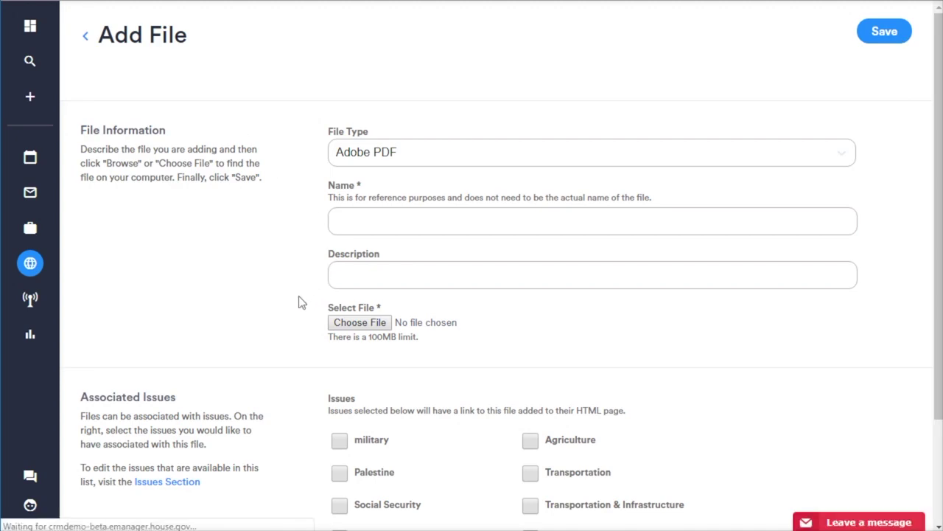
scroll(299, 303, "down", 1)
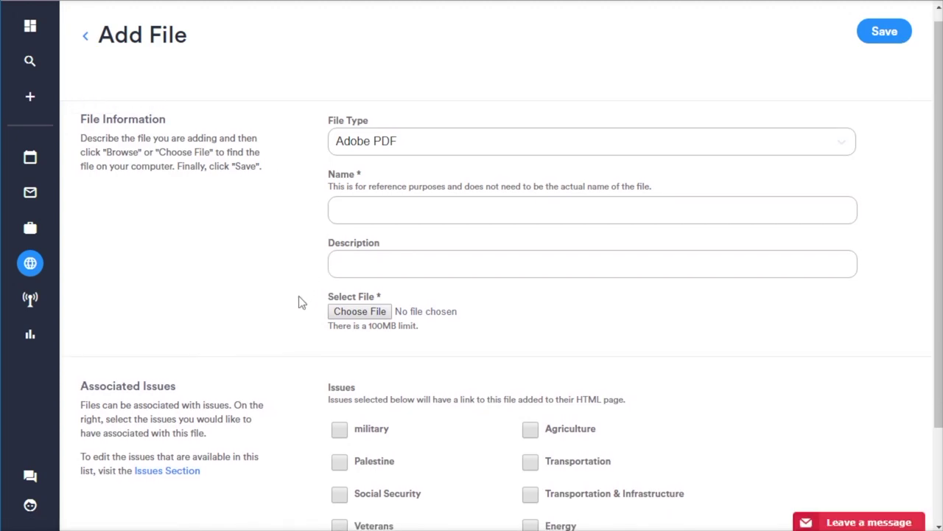
left_click(384, 212)
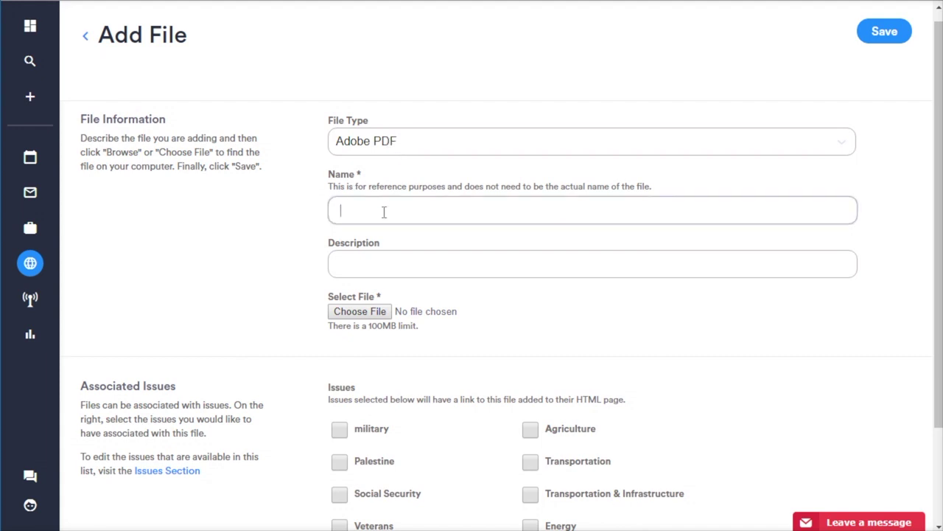
type("test")
key("Tab")
type("test")
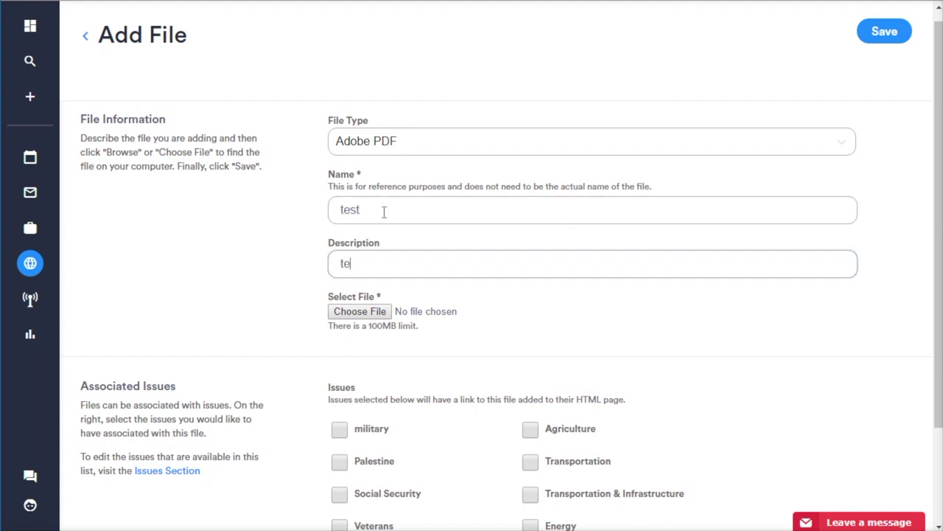
Attach test.pdf to the file entry, associate it with the Immigration issue, and save it
left_click(348, 311)
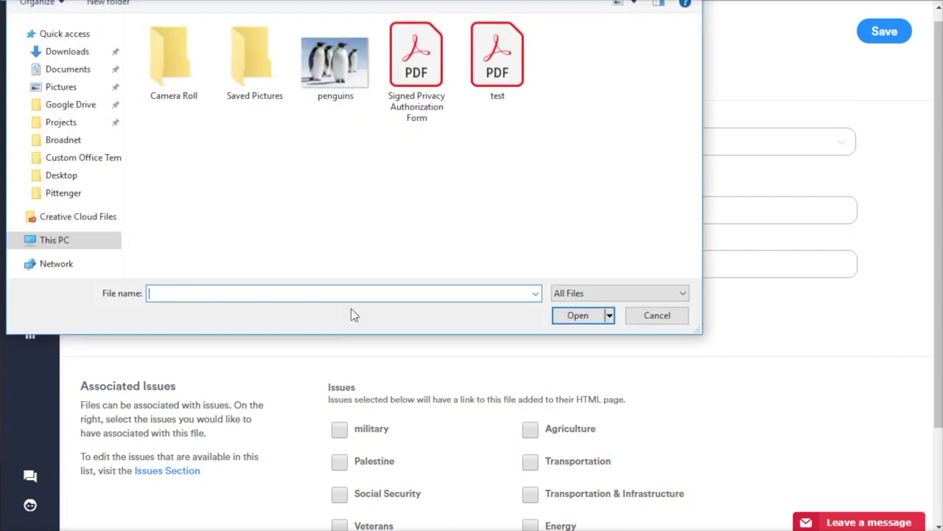
left_click(498, 96)
left_click(575, 315)
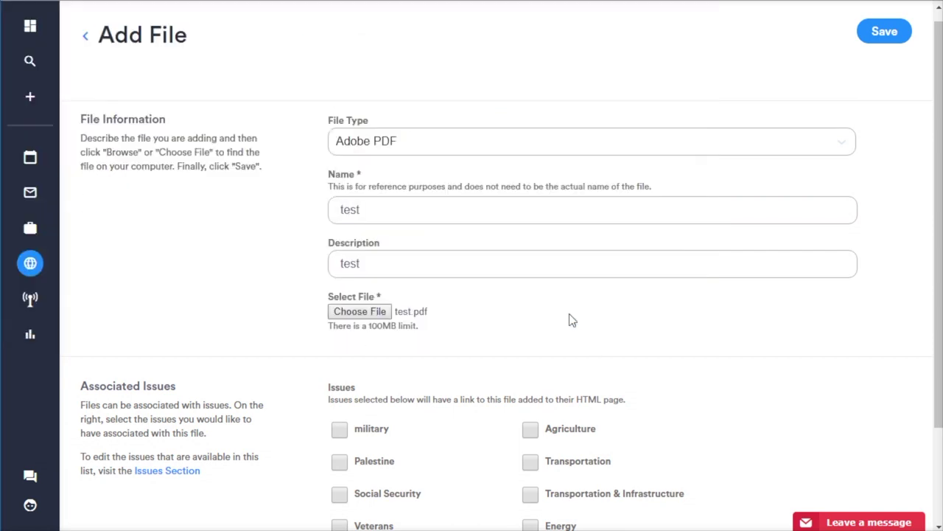
scroll(284, 422, "down", 2)
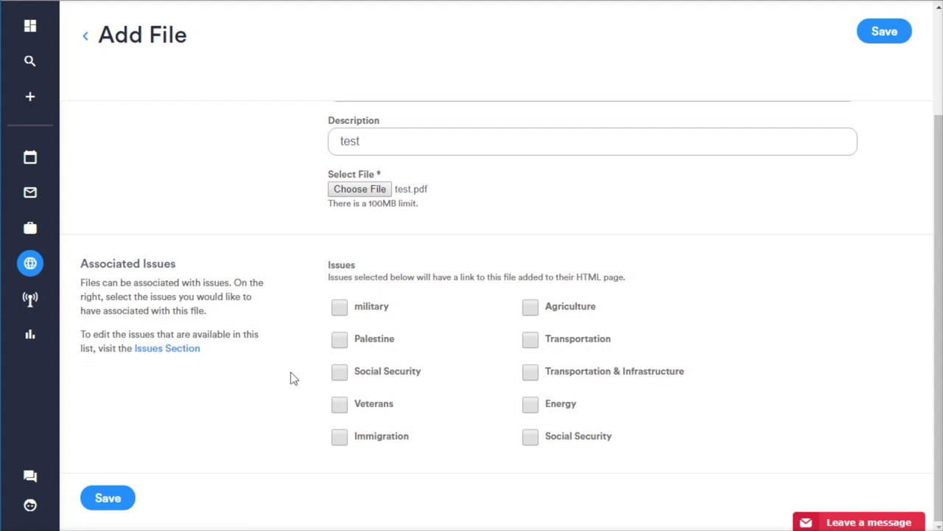
left_click(340, 440)
left_click(108, 500)
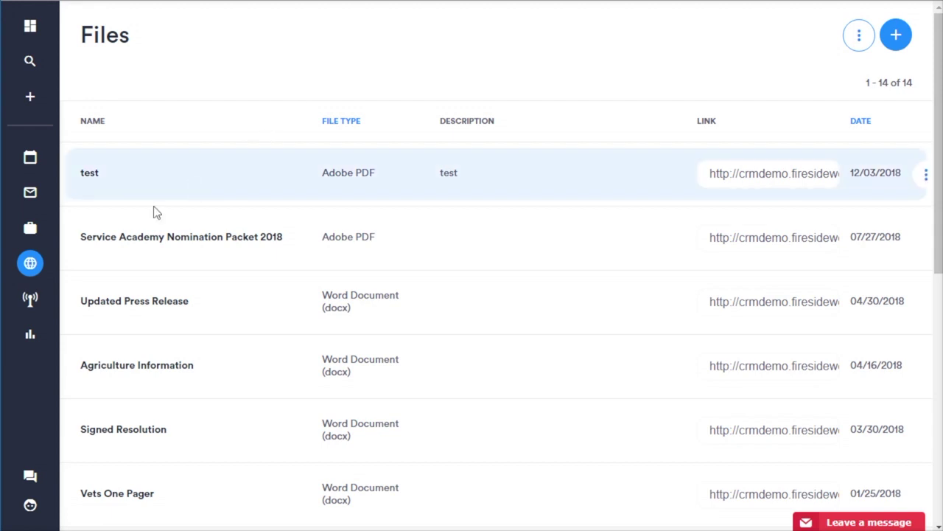
Start a new website photo entry named "Penguing" with the description "Penguins"
mouse_move(42, 264)
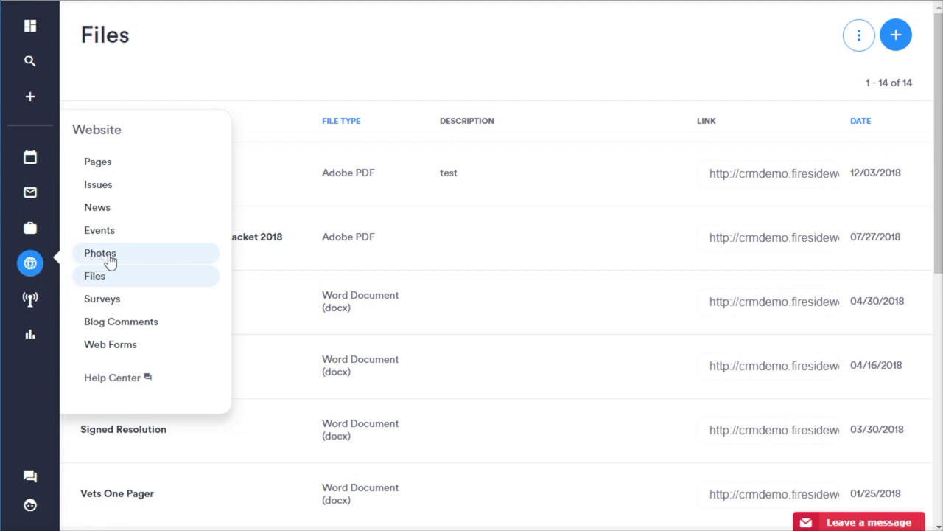
left_click(81, 255)
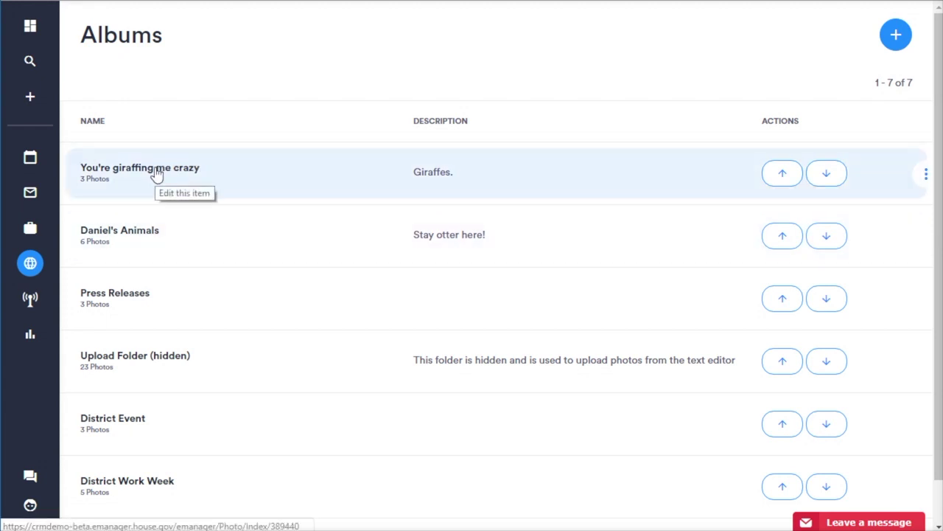
left_click(897, 39)
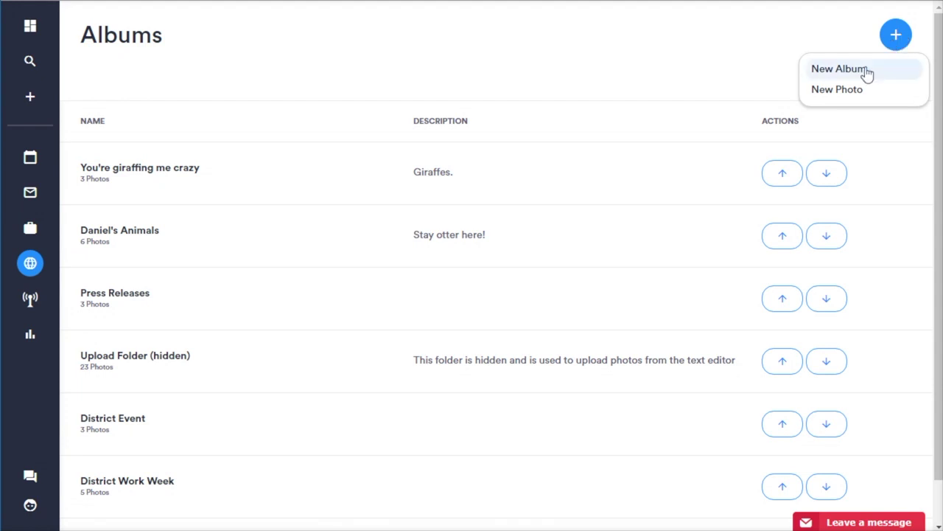
left_click(838, 90)
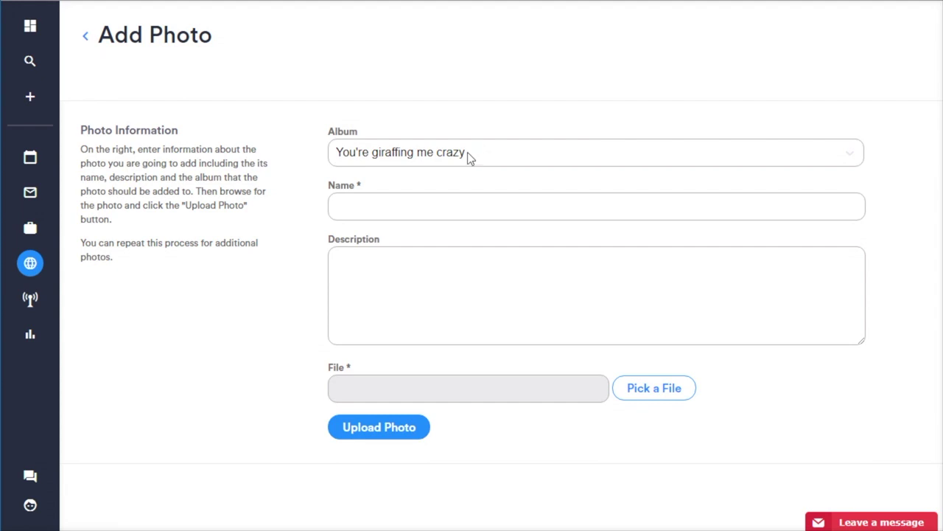
left_click(396, 205)
type("Penguing")
key("Tab")
type("Penguins")
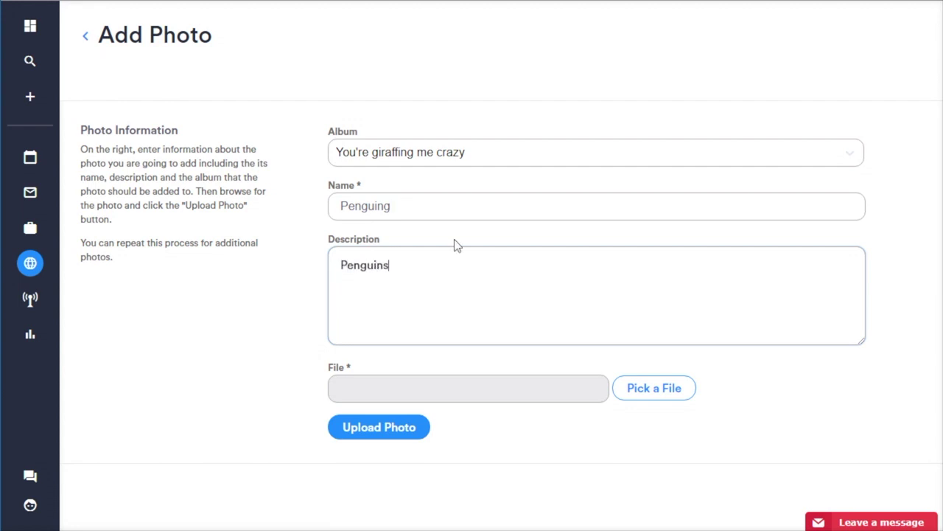
Upload the penguins image for the photo entry and view it in its album
left_click(641, 391)
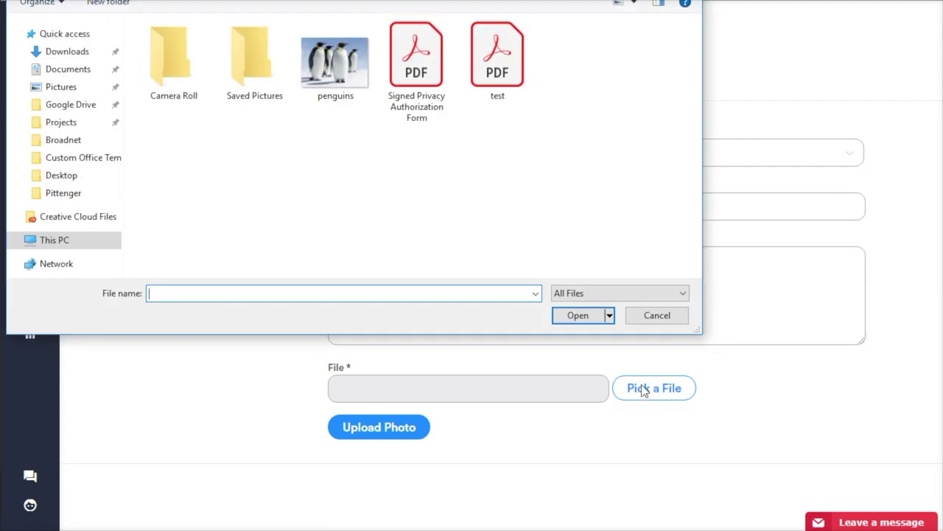
left_click(344, 73)
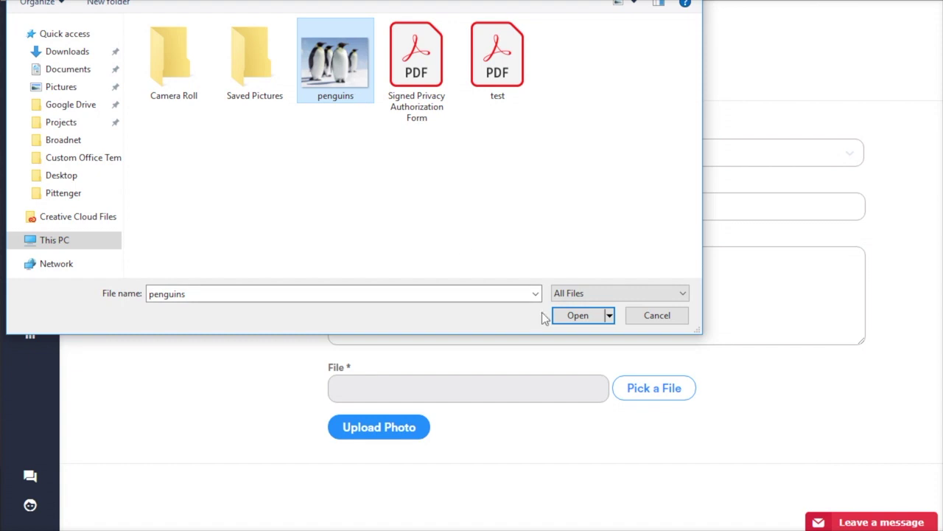
left_click(567, 315)
left_click(364, 428)
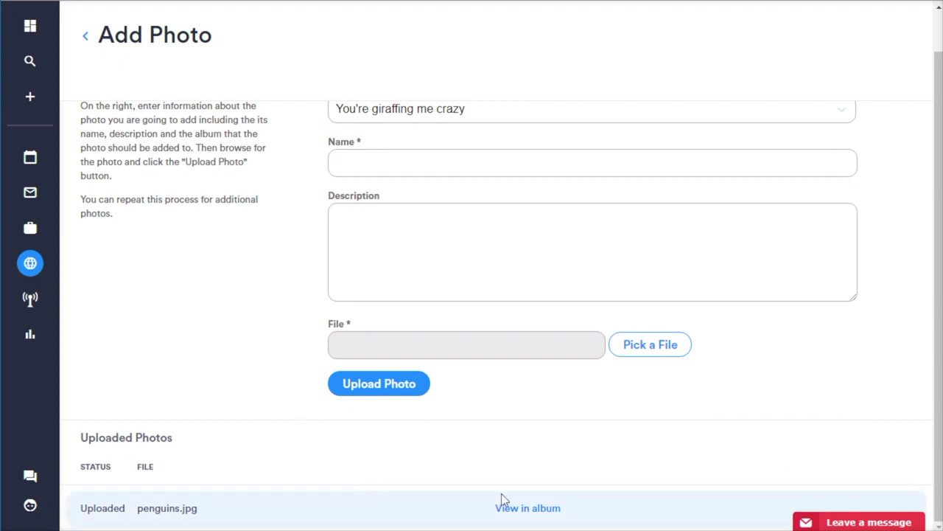
left_click(527, 509)
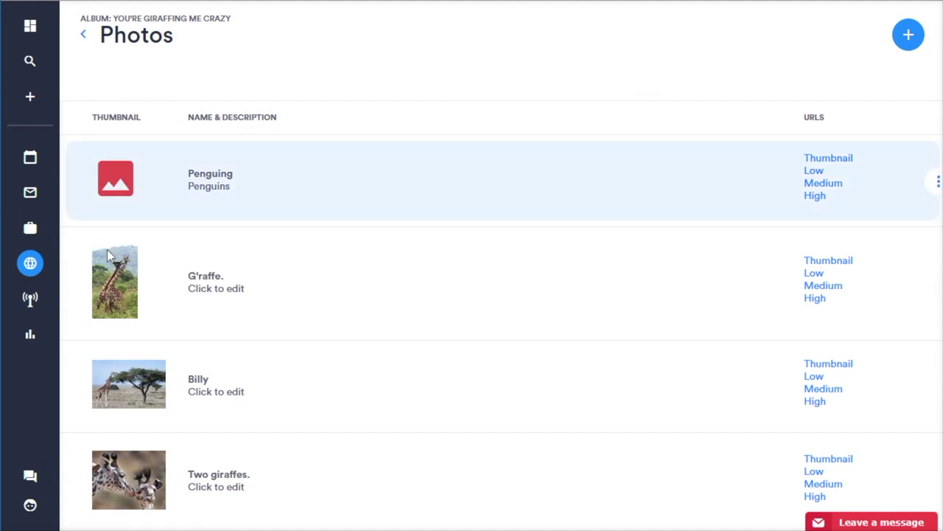
Create a new website survey named "Test"
mouse_move(48, 272)
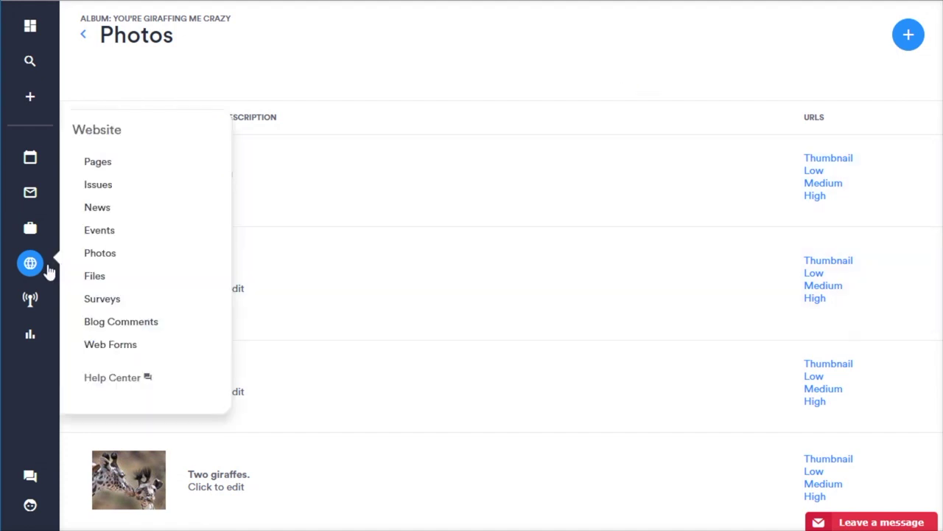
left_click(103, 301)
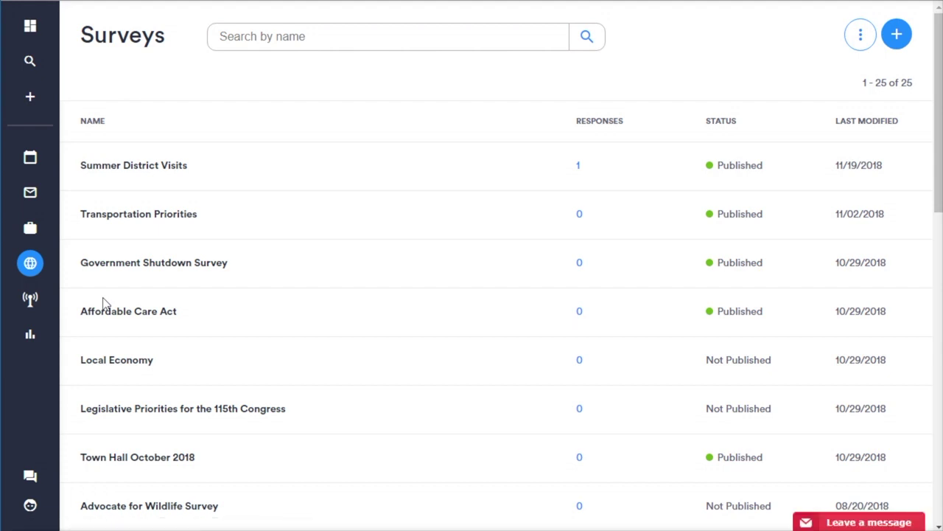
left_click(905, 38)
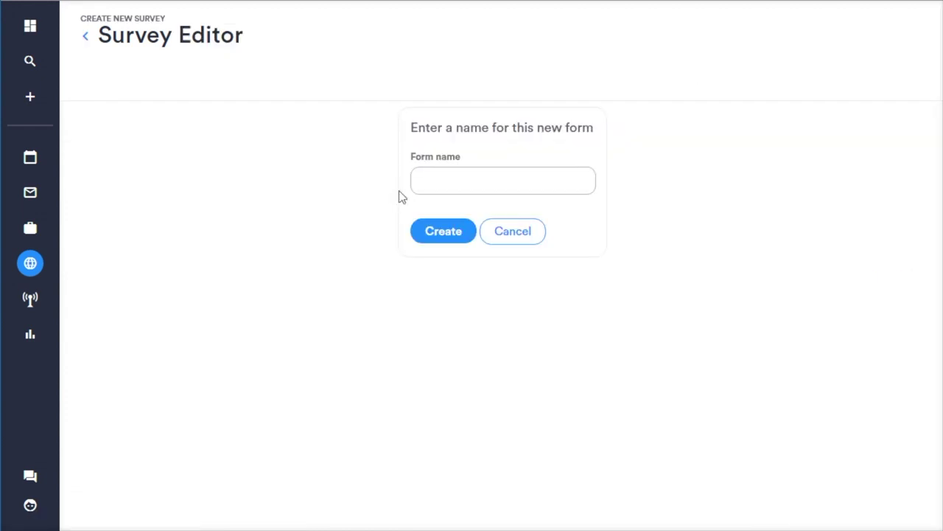
left_click(456, 184)
type("Test")
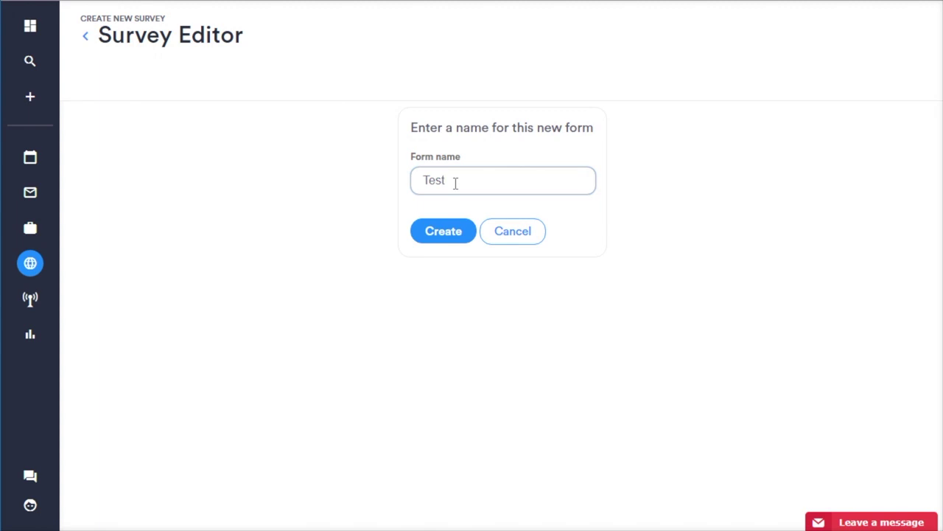
left_click(451, 239)
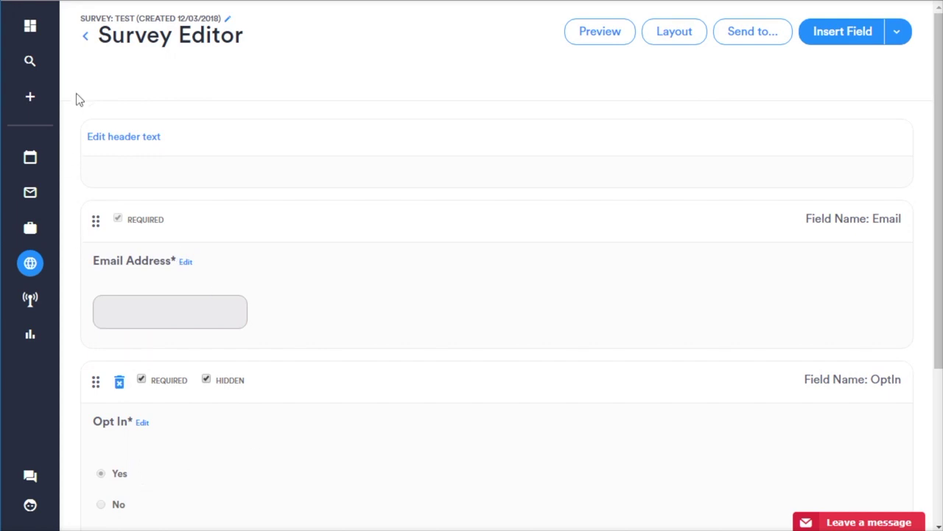
Set the survey's header text to "This is intro text" and save it
left_click(133, 142)
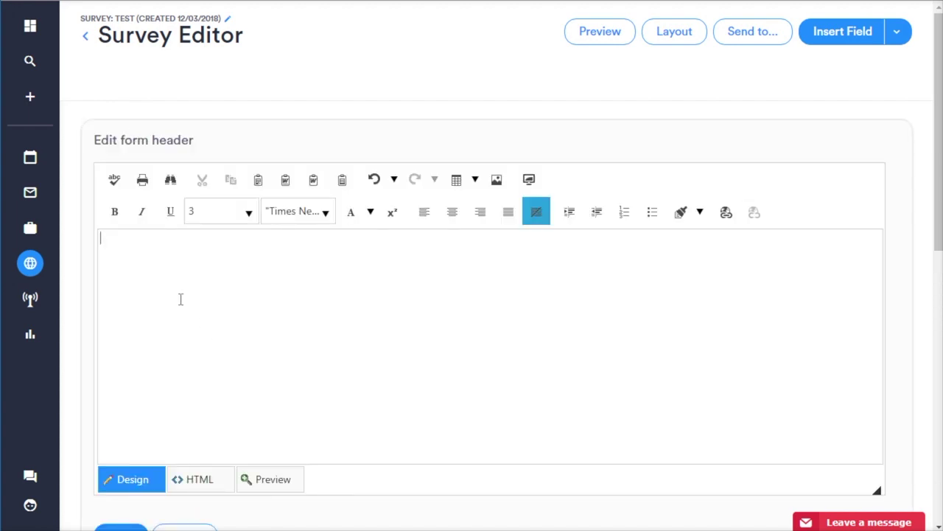
type("This is intro text")
scroll(73, 361, "down", 1)
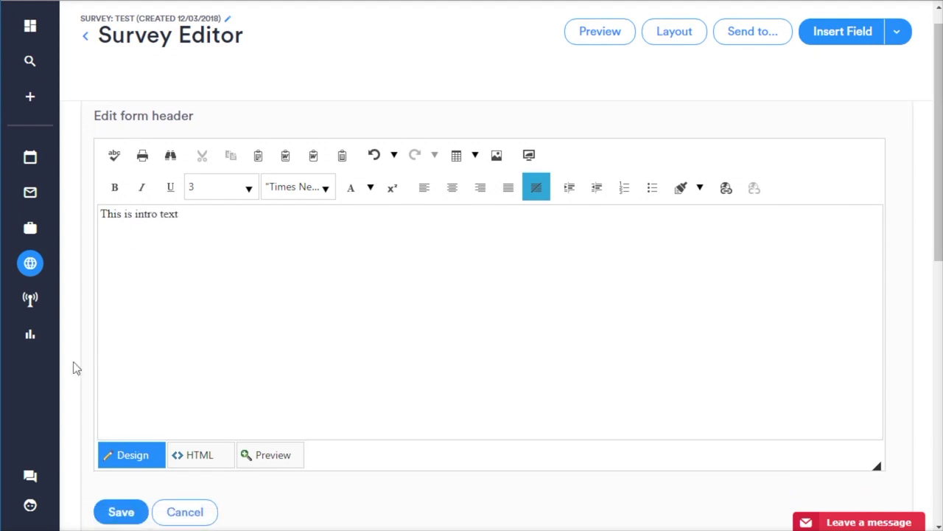
left_click(120, 493)
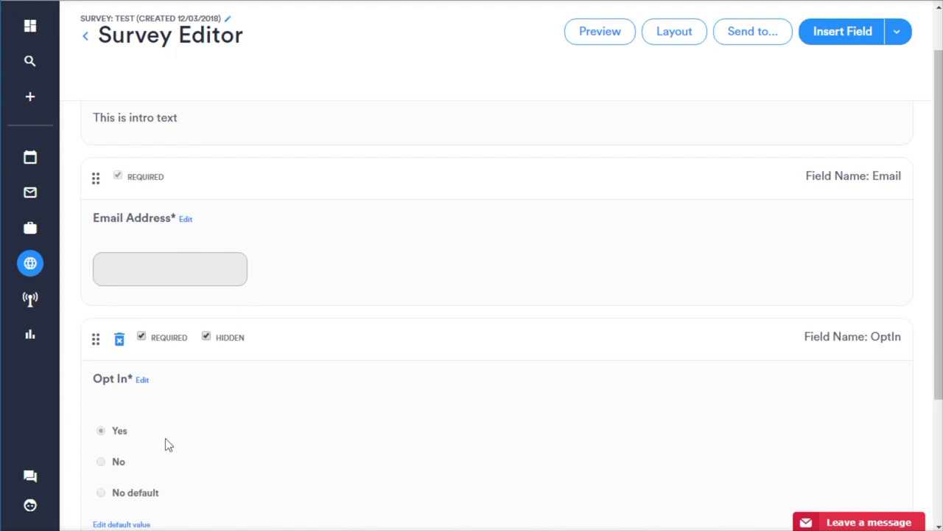
Insert the existing FirstName field into the survey form
scroll(165, 437, "down", 3)
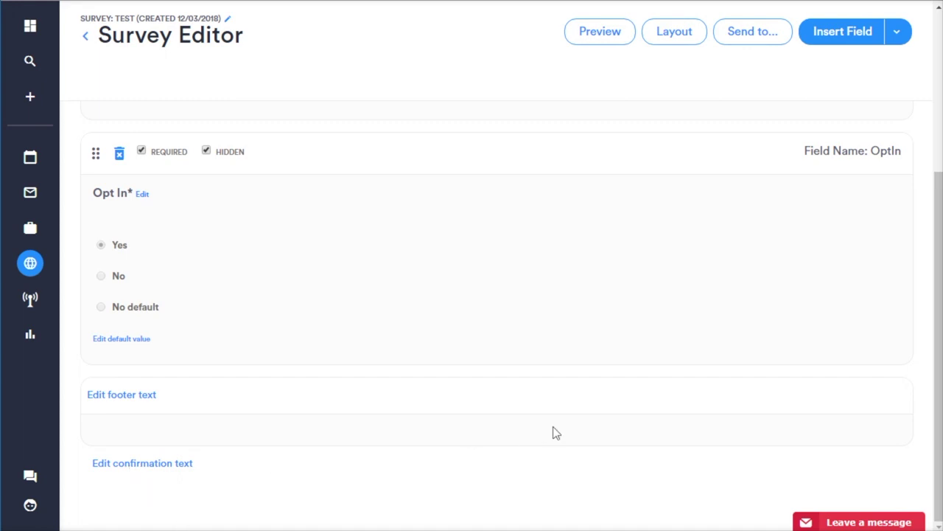
scroll(529, 343, "up", 1)
scroll(528, 344, "up", 3)
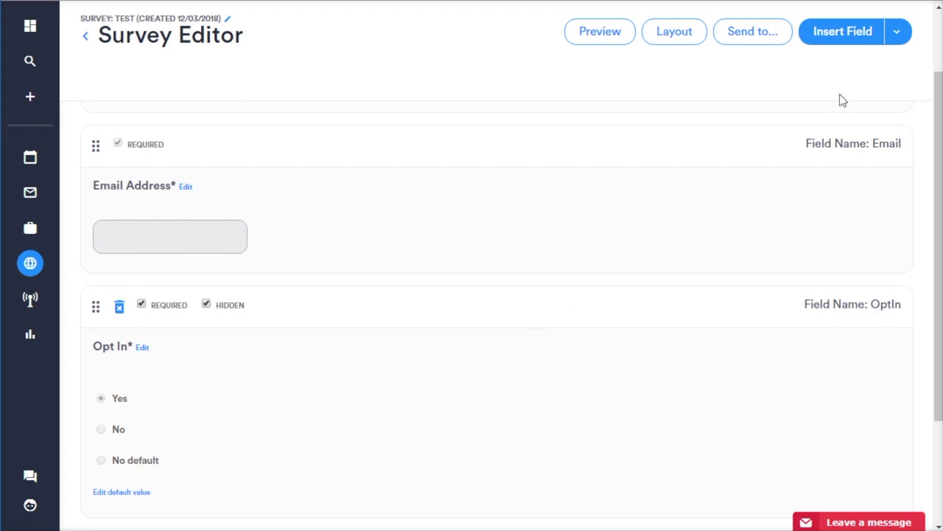
left_click(897, 35)
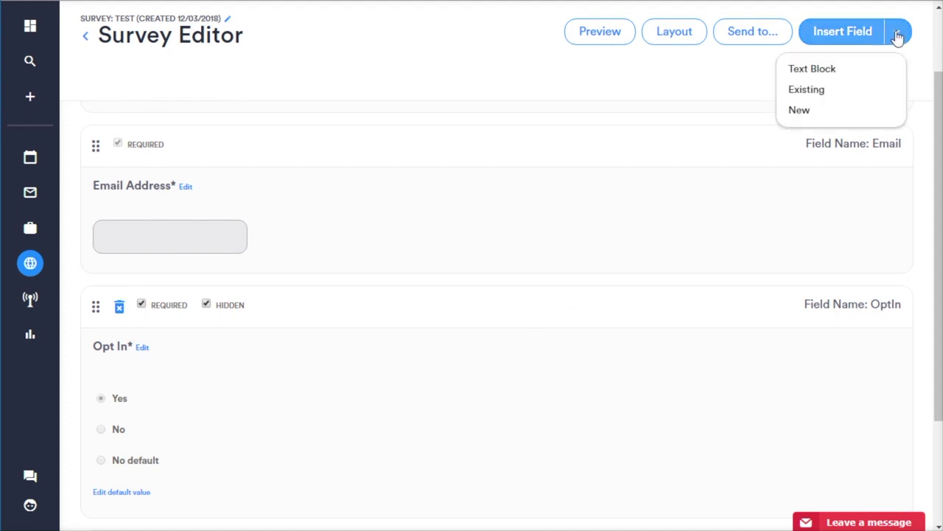
left_click(814, 91)
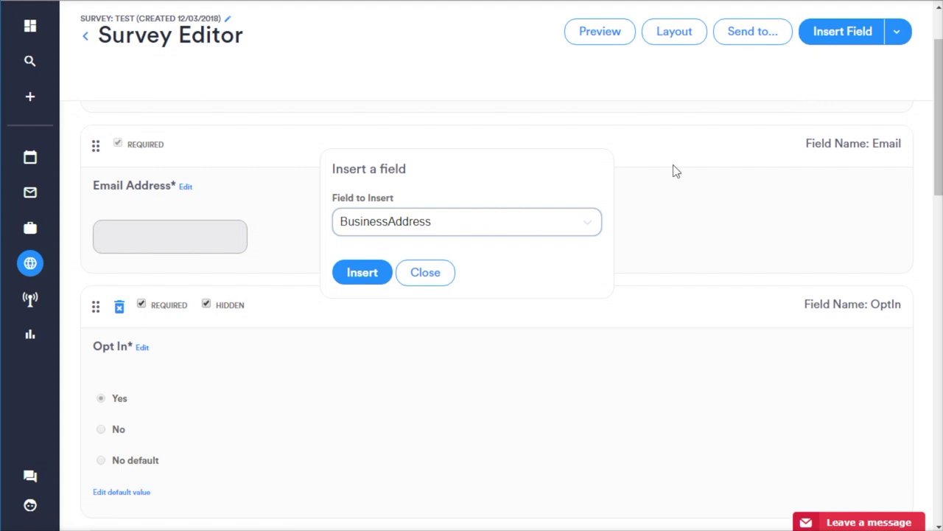
left_click(587, 222)
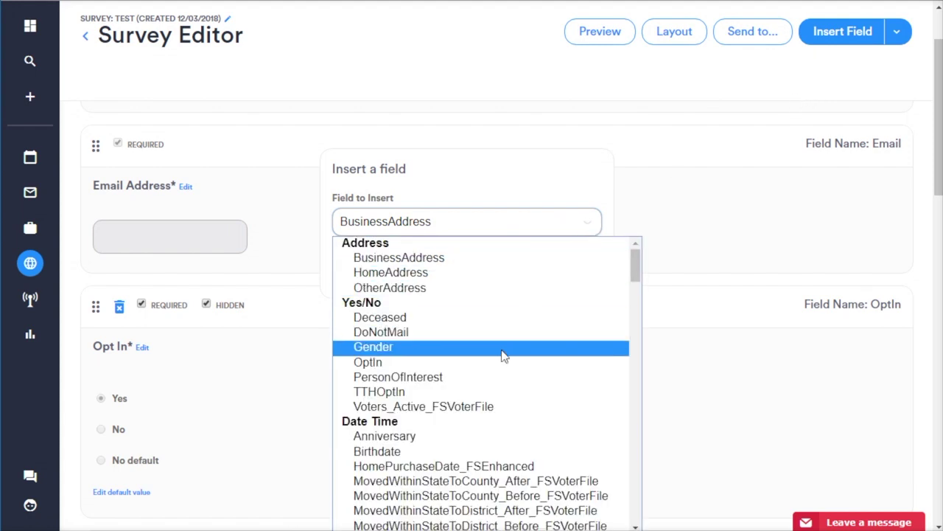
scroll(500, 395, "down", 5)
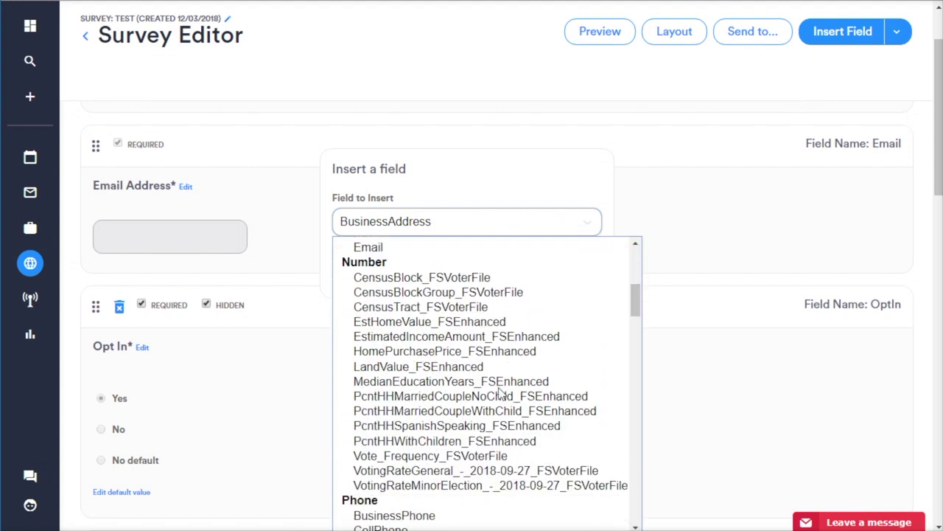
scroll(500, 394, "down", 6)
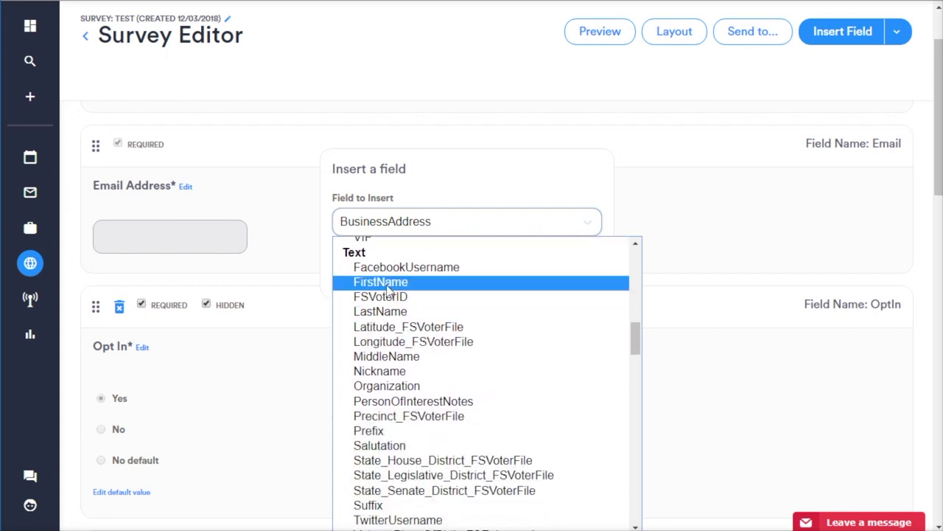
left_click(379, 281)
left_click(366, 276)
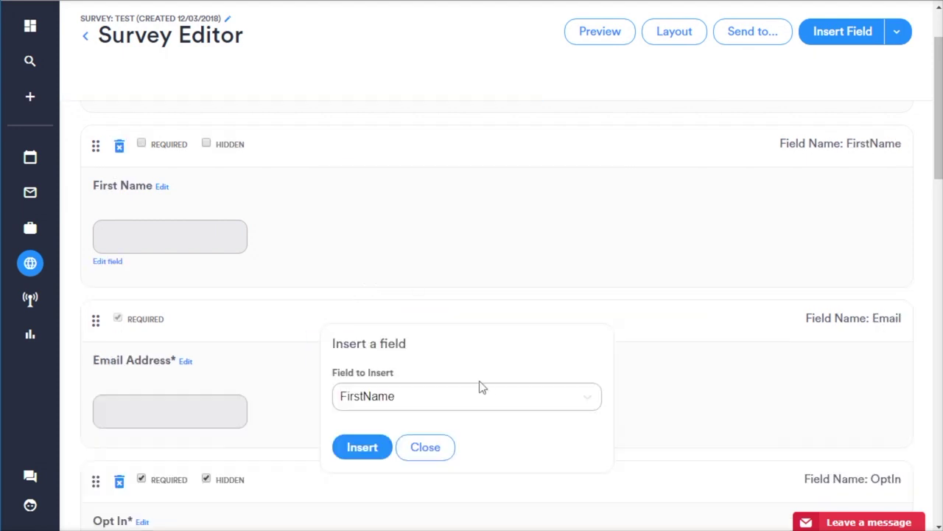
Insert the existing LastName field into the survey form and place the First Name field above it
left_click(575, 405)
scroll(486, 472, "down", 5)
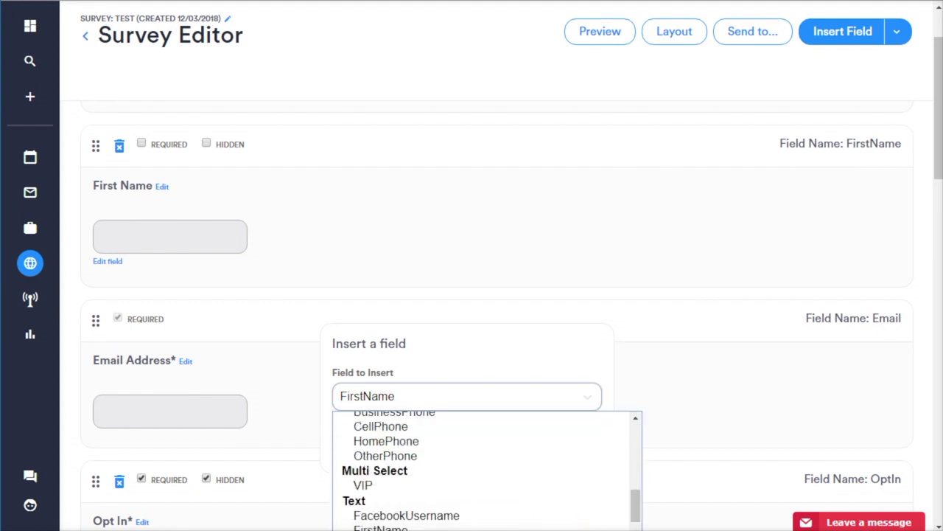
left_click(376, 484)
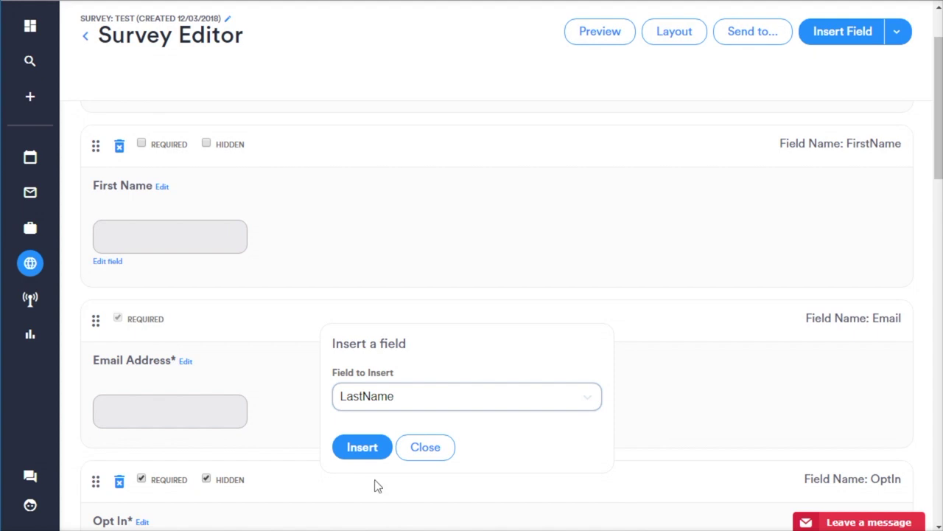
left_click(360, 447)
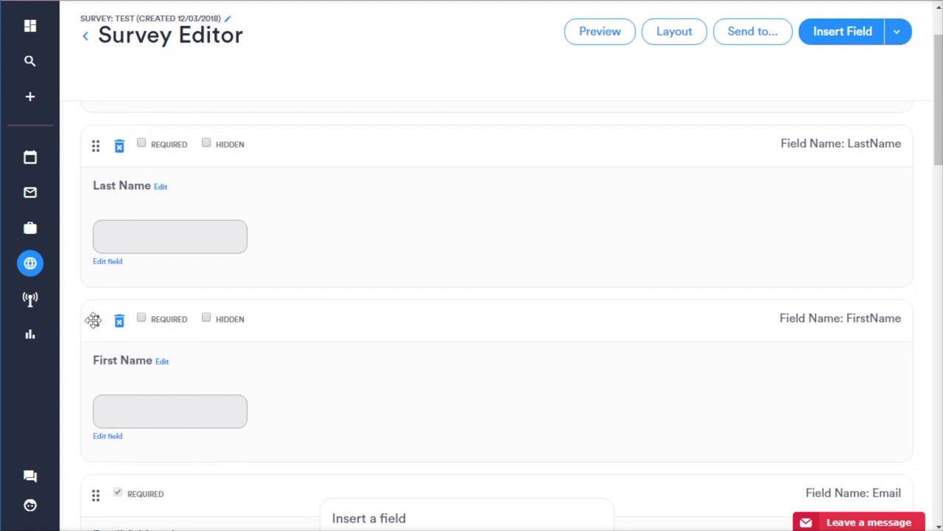
left_click_drag(96, 319, 98, 148)
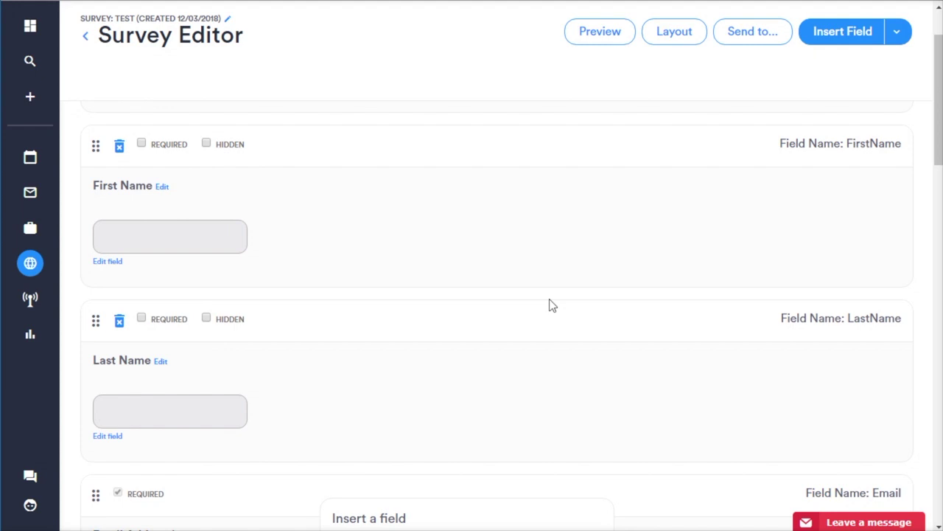
Create a new Multi Select survey field named "immigrationsupport" with the form text "Do you support immigration?"
left_click(862, 31)
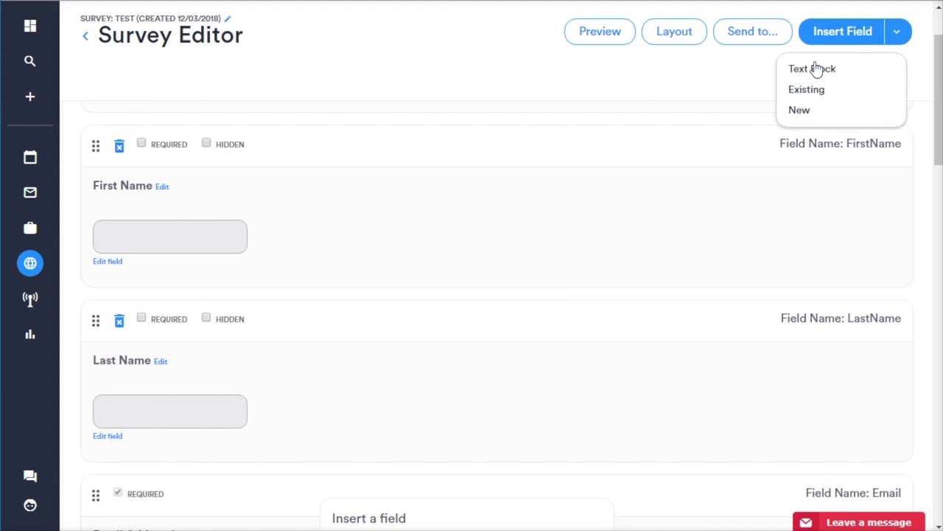
left_click(802, 112)
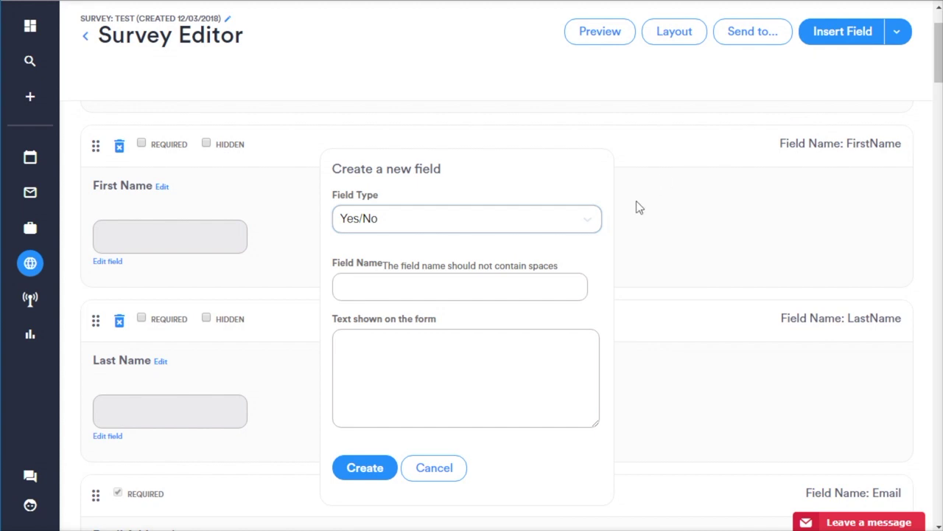
left_click(590, 225)
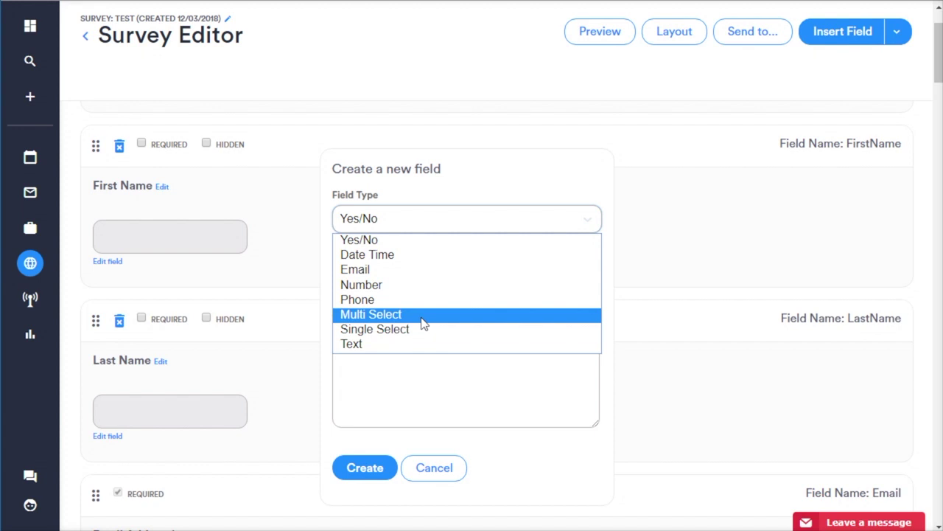
left_click(384, 316)
left_click(386, 287)
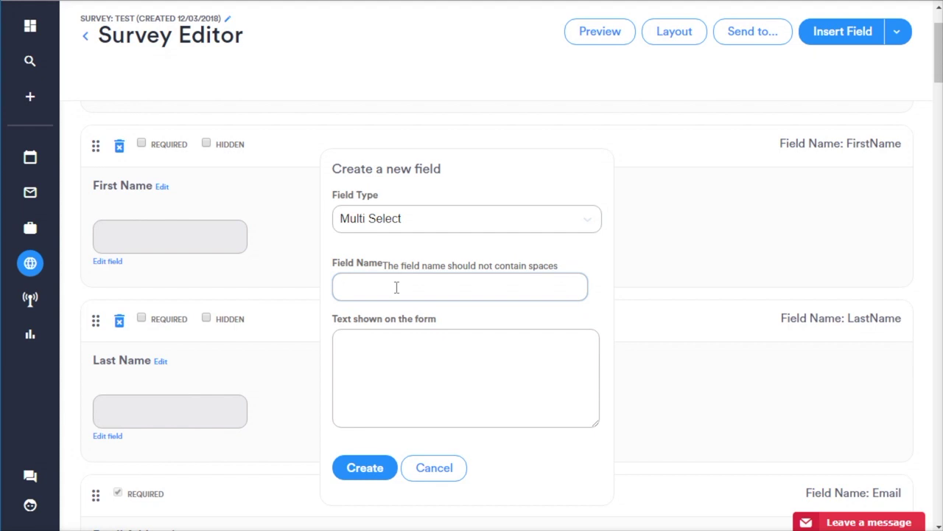
type("D")
key("BackSpace")
type("immigrationsupport")
left_click(404, 356)
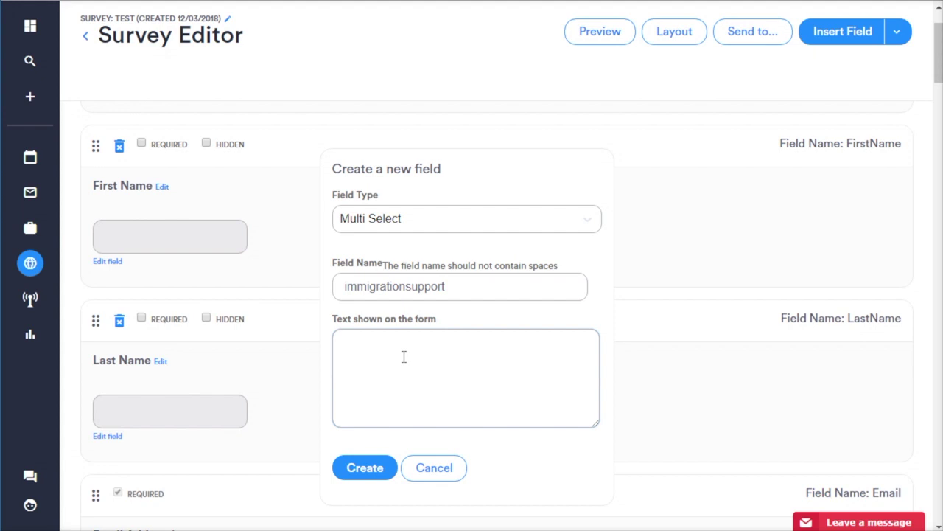
type("Do you support immigration?")
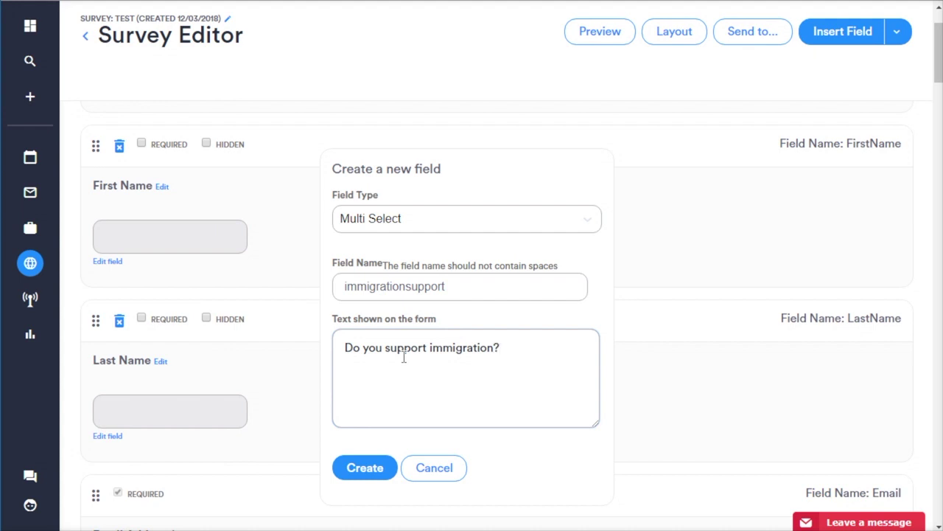
left_click(367, 469)
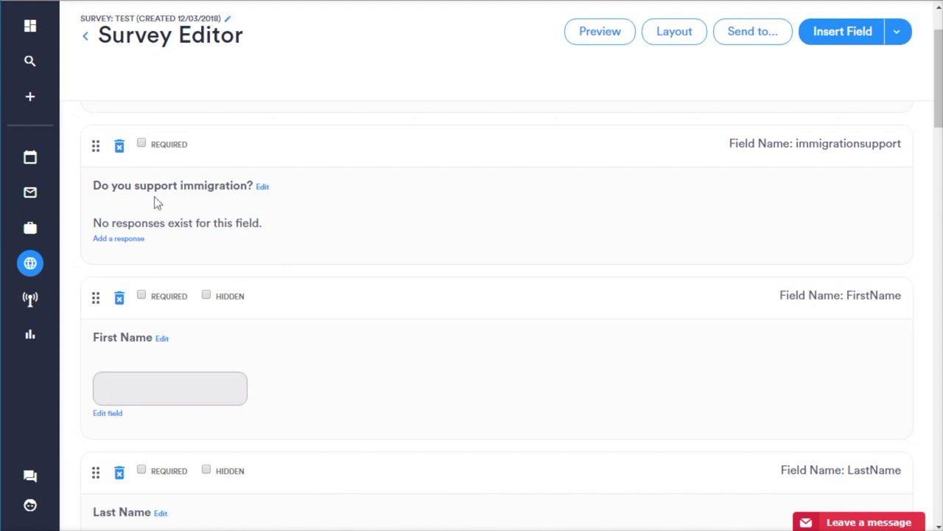
Add the response "Yes, I support more immigration" to the immigration question and associate it with the Immigration issue
left_click(112, 239)
left_click(219, 356)
type("Yes, I sup")
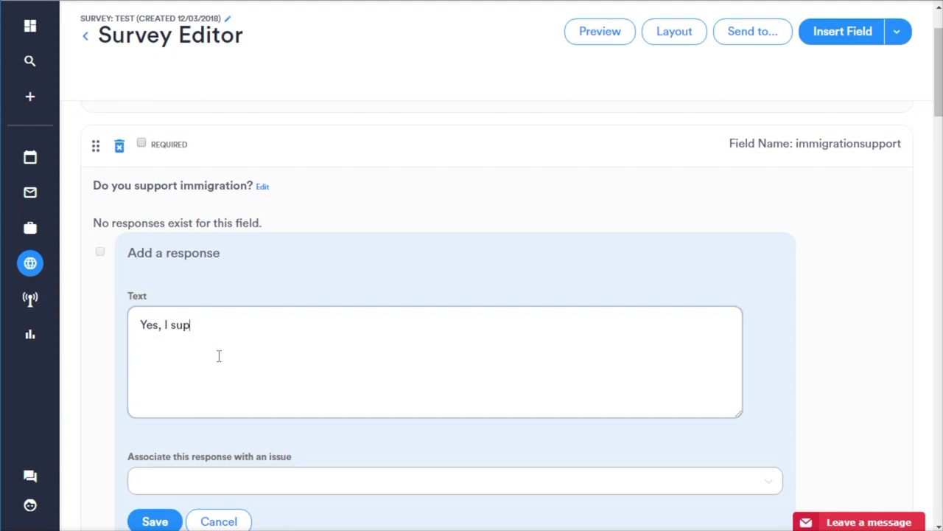
type("port more immigration")
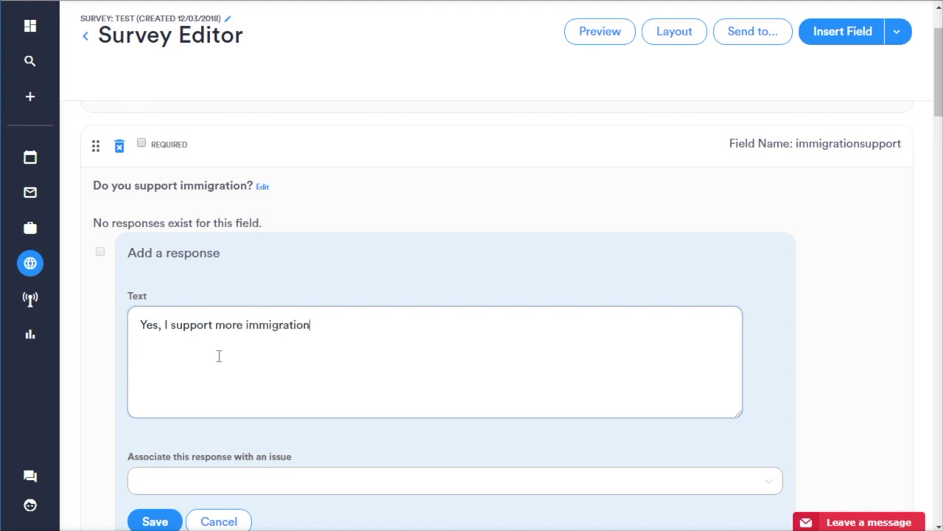
scroll(287, 403, "down", 1)
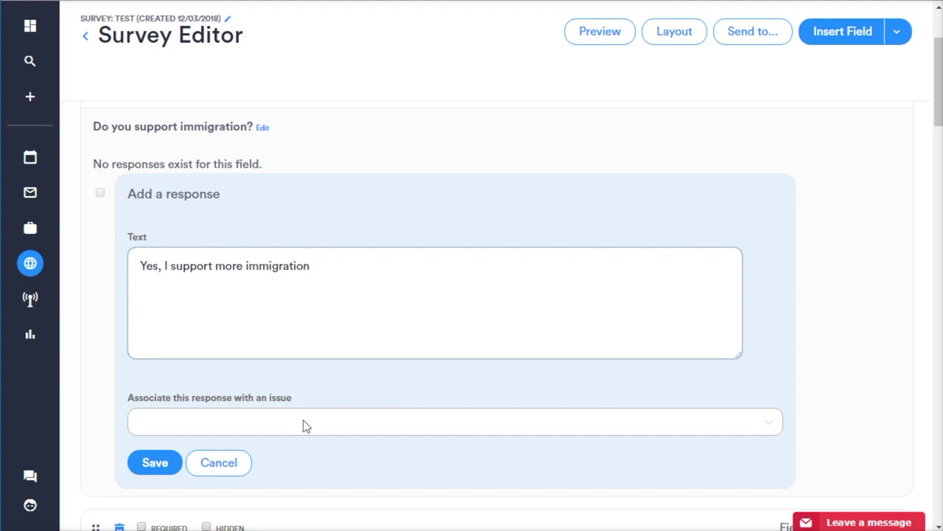
left_click(307, 426)
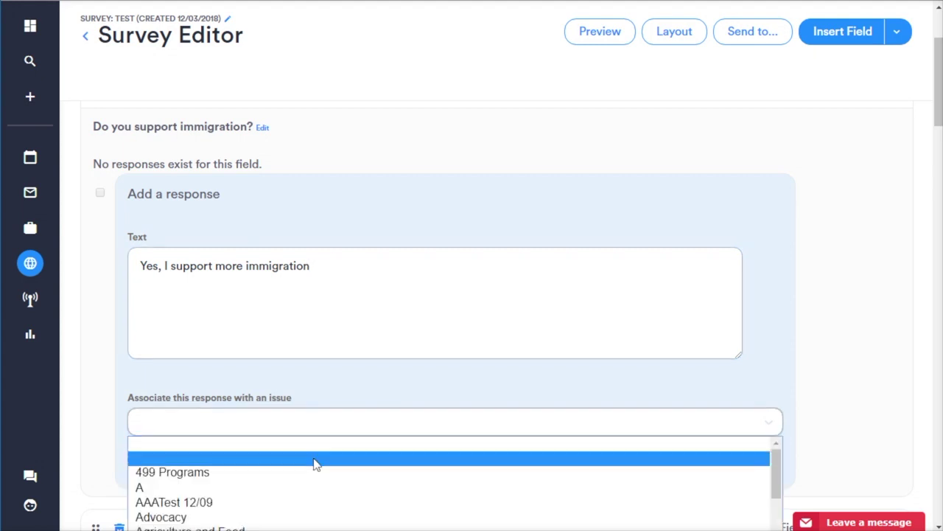
scroll(307, 484, "down", 4)
scroll(307, 484, "down", 8)
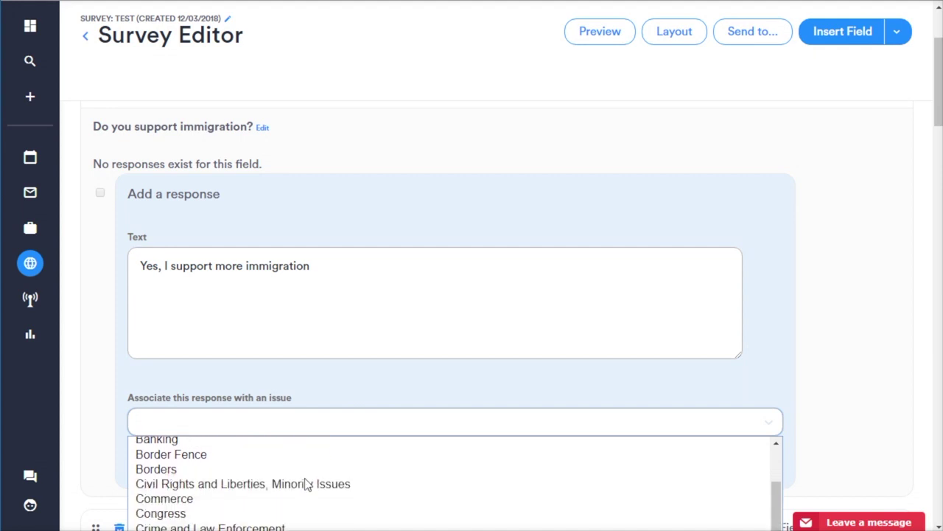
scroll(307, 484, "down", 5)
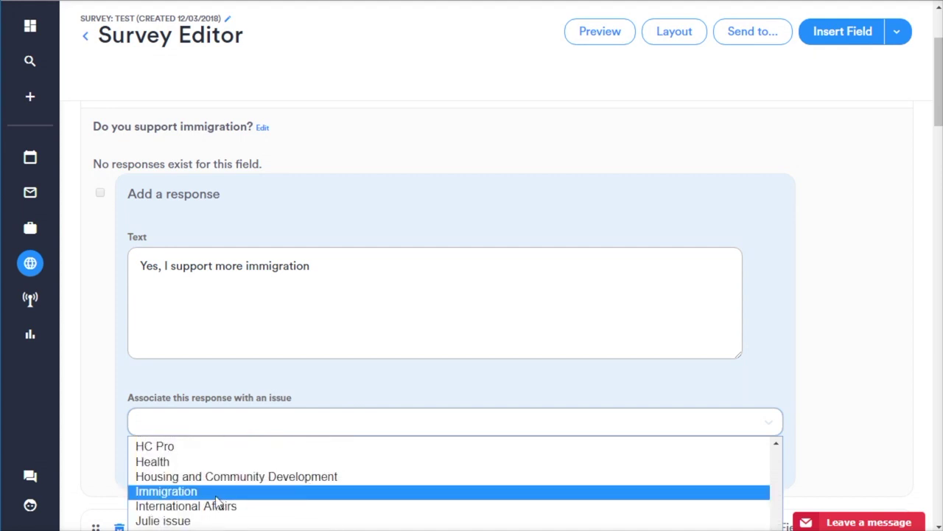
left_click(217, 494)
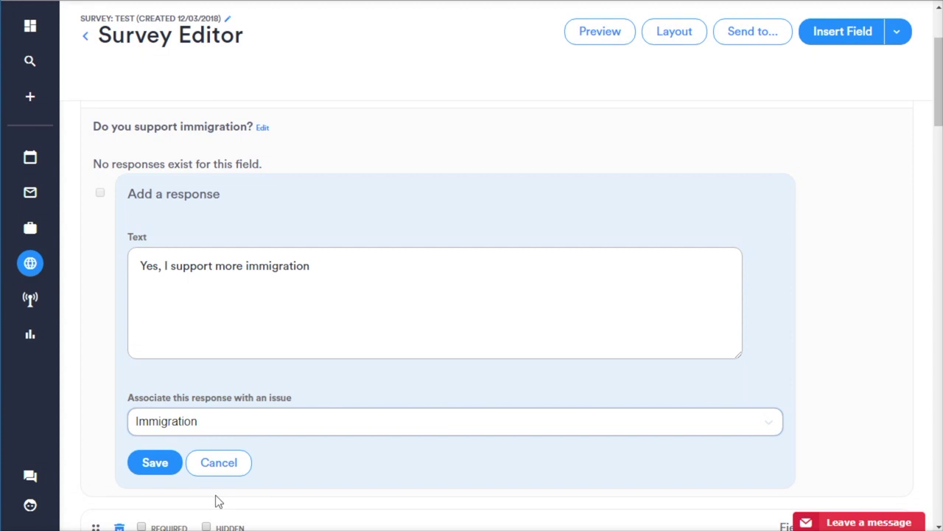
left_click(149, 465)
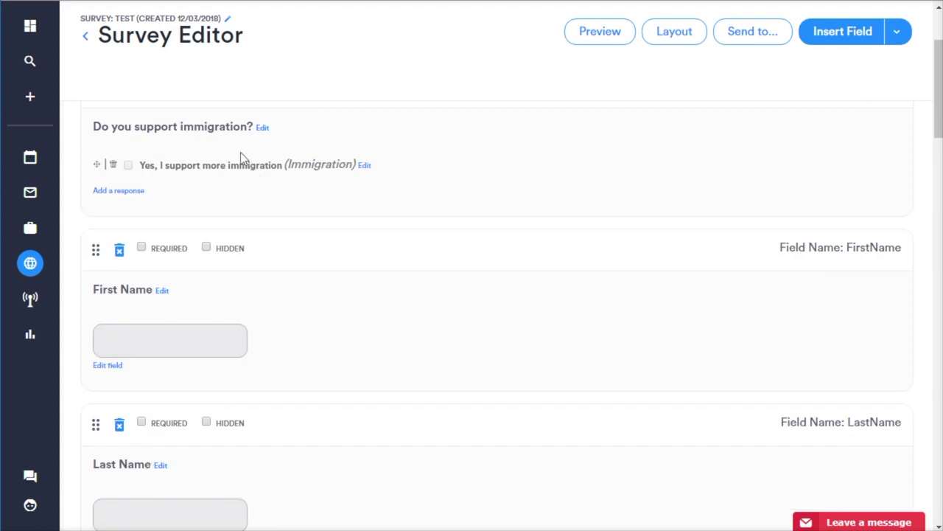
Add a second response, "Yes, but in a limited way", to the immigration question without an associated issue
left_click(125, 193)
left_click(206, 327)
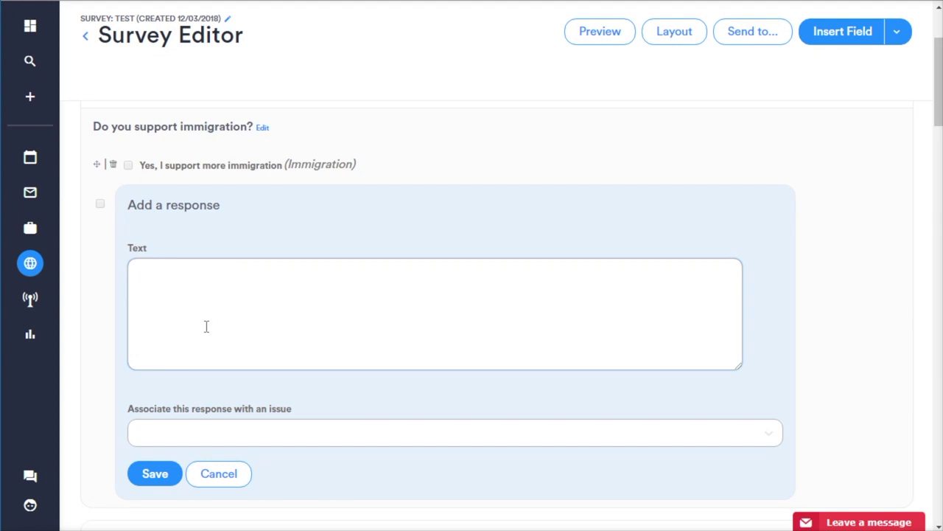
type("Yes, but in a limited way")
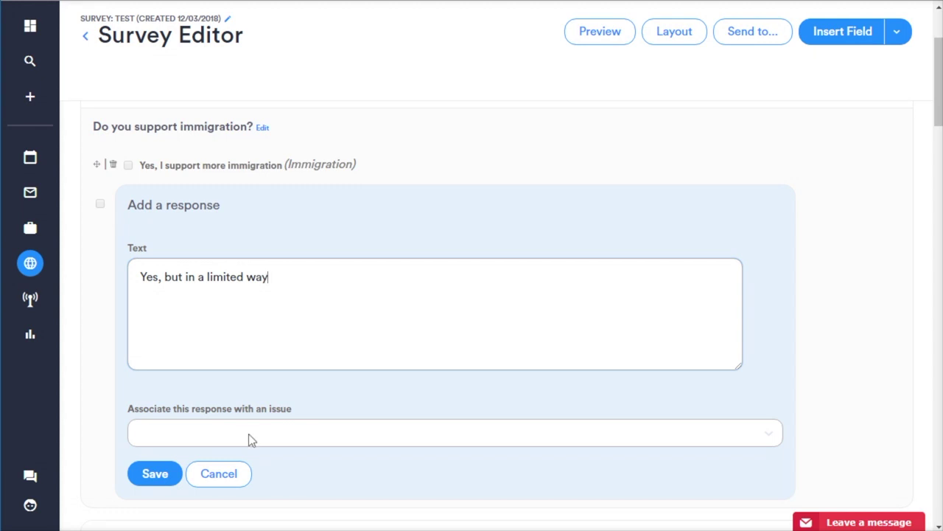
left_click(140, 476)
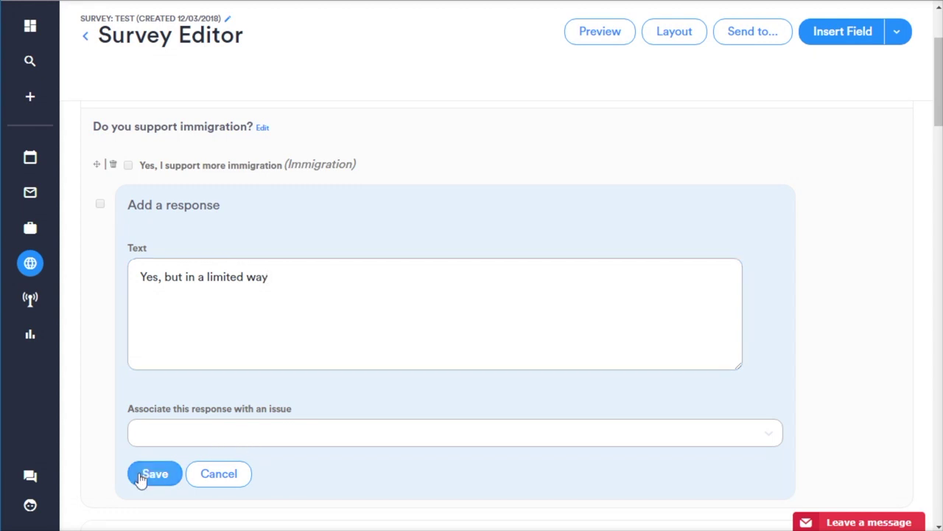
Add a third response, "No, we should close our borders", to the immigration question
left_click(118, 216)
left_click(187, 318)
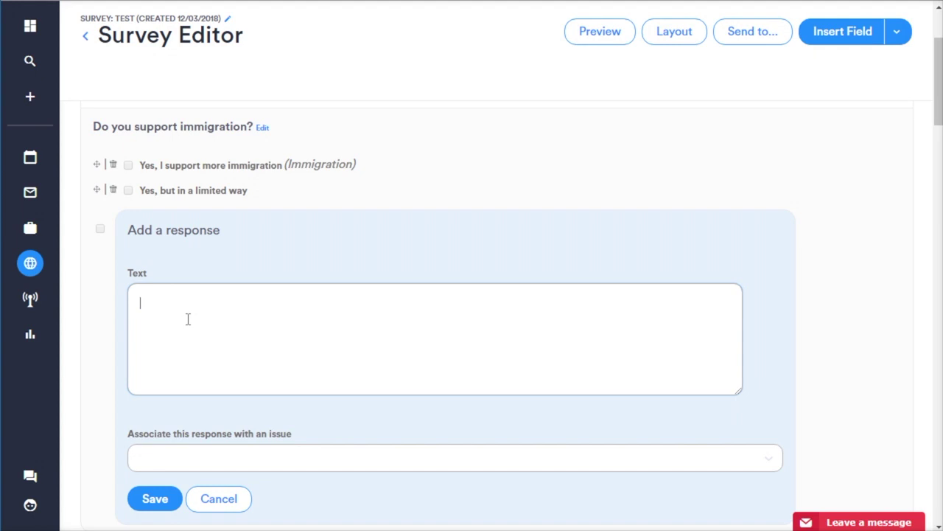
type("No, we should close o")
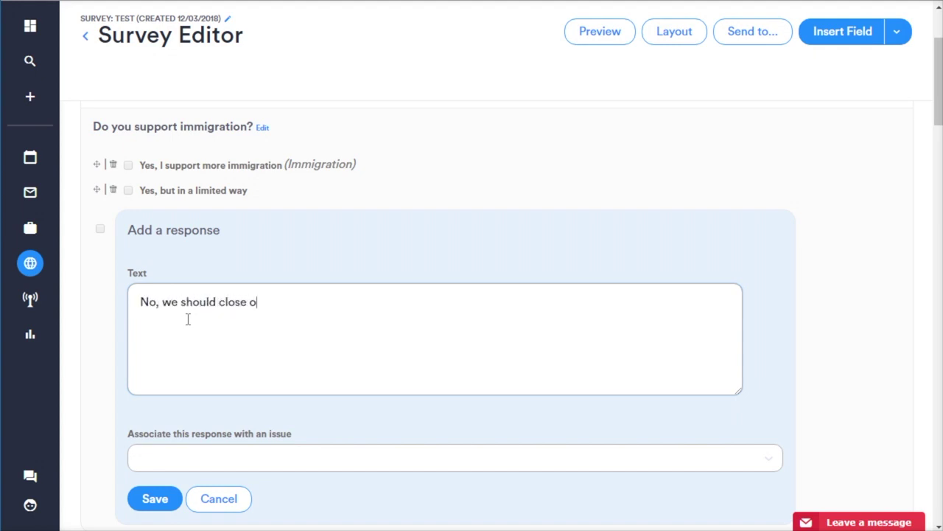
type("ur borders")
left_click(154, 500)
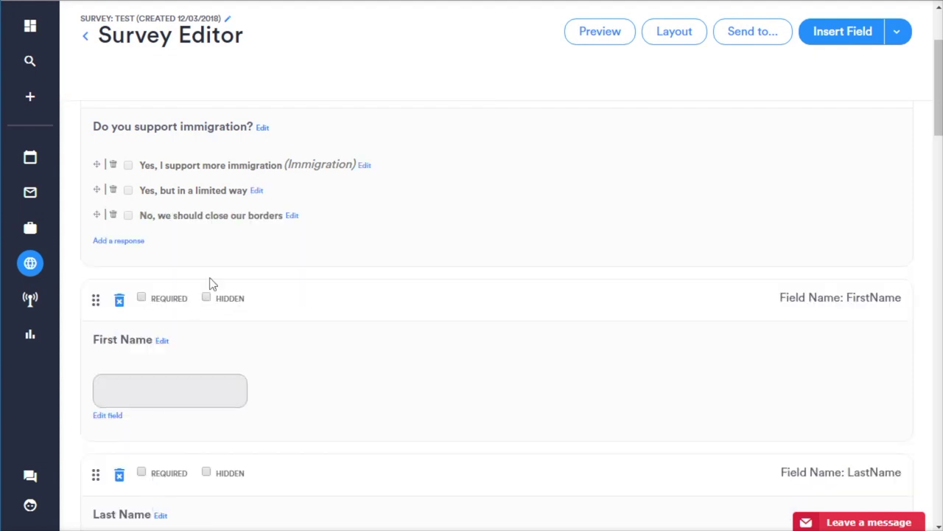
Review the options for where the survey's form submissions are sent and close them without changes
scroll(379, 297, "up", 1)
scroll(379, 297, "up", 1)
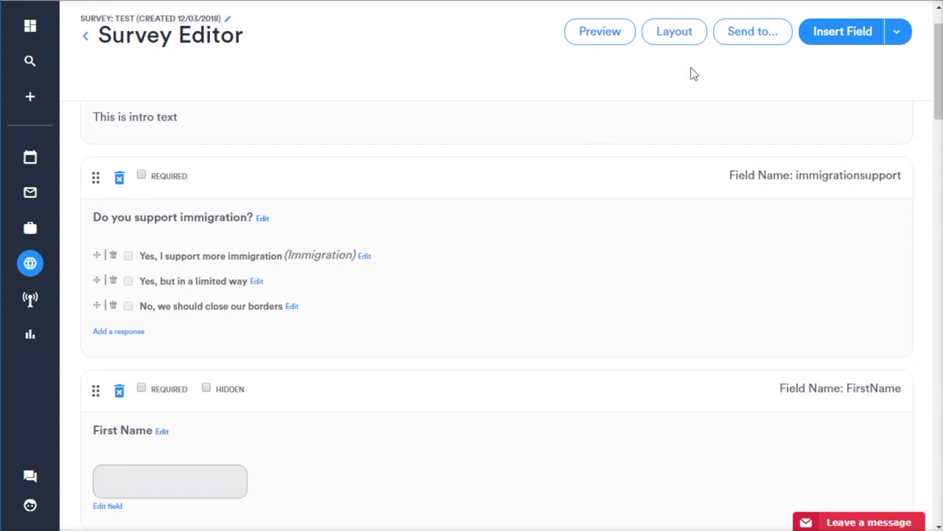
left_click(735, 40)
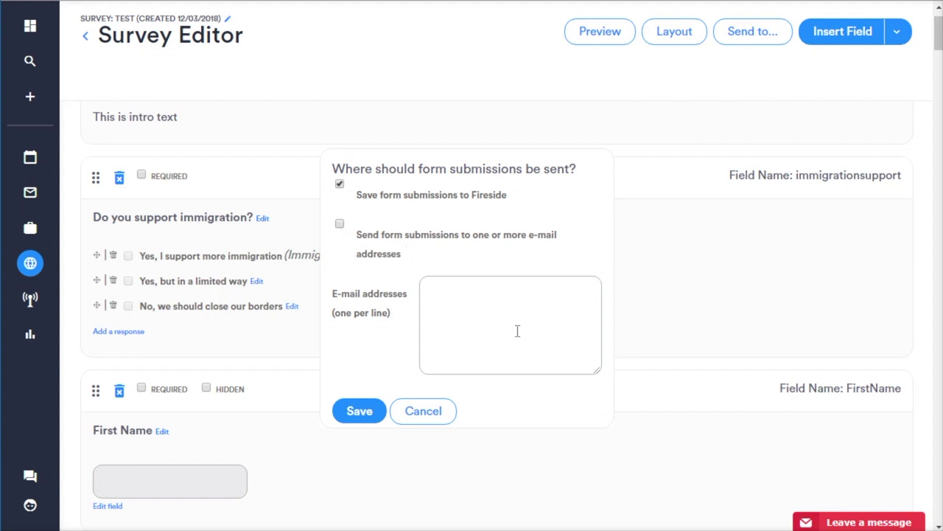
left_click(356, 413)
left_click(421, 411)
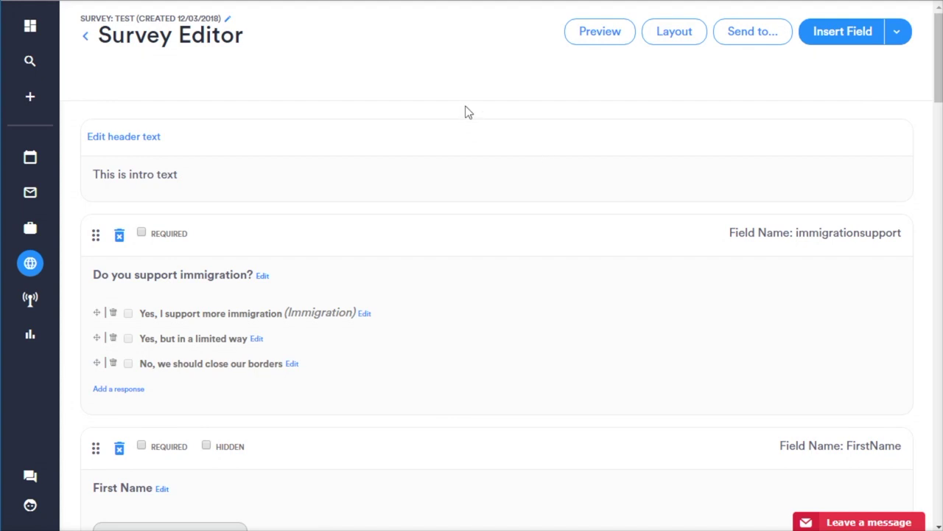
Preview the survey page as it appears on the website and look through its form fields
left_click(597, 37)
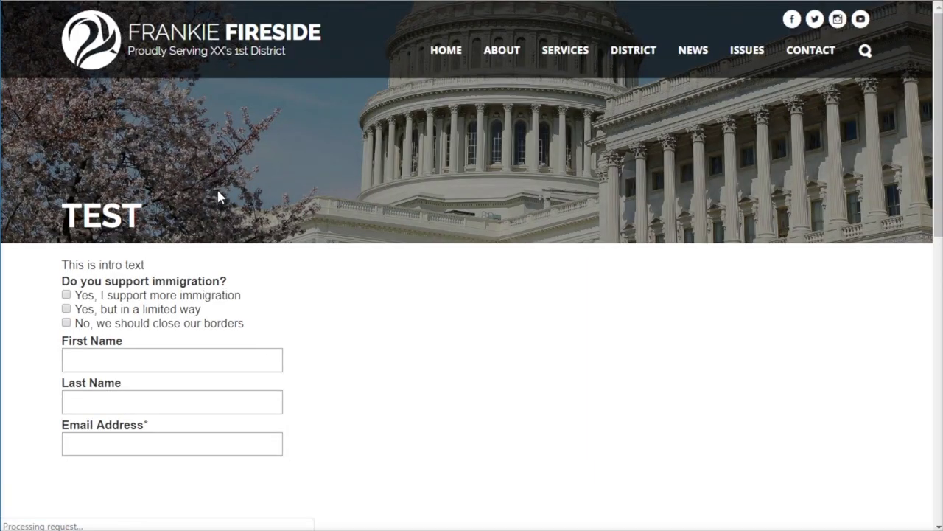
scroll(364, 407, "down", 1)
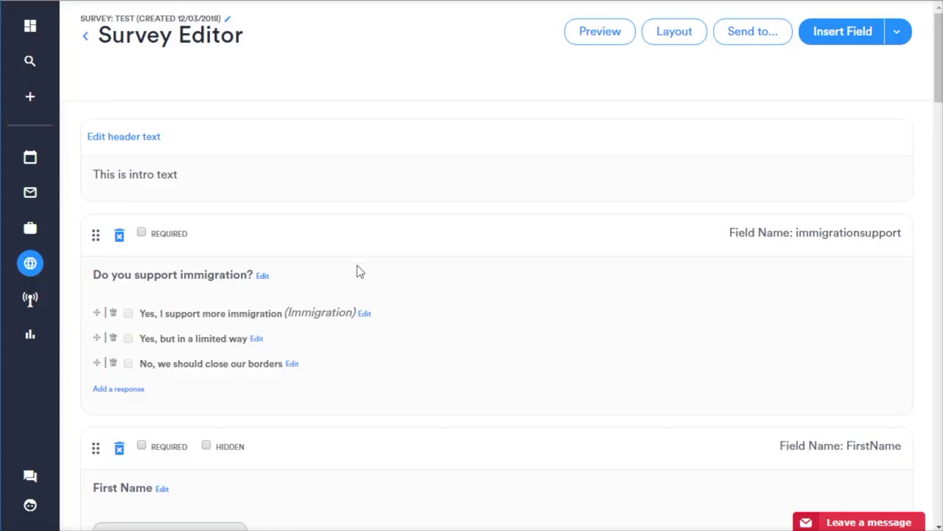
Return to the list of surveys and publish the "Test" survey
left_click(85, 39)
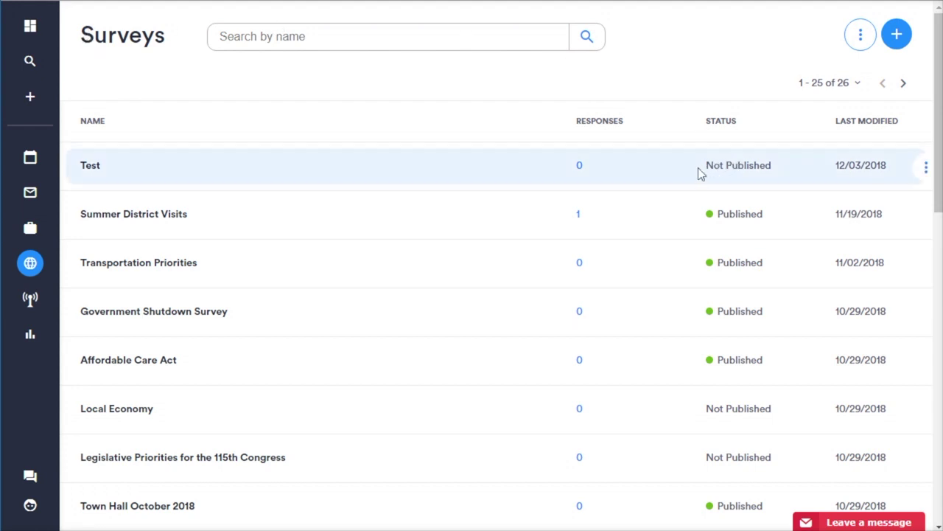
left_click(924, 171)
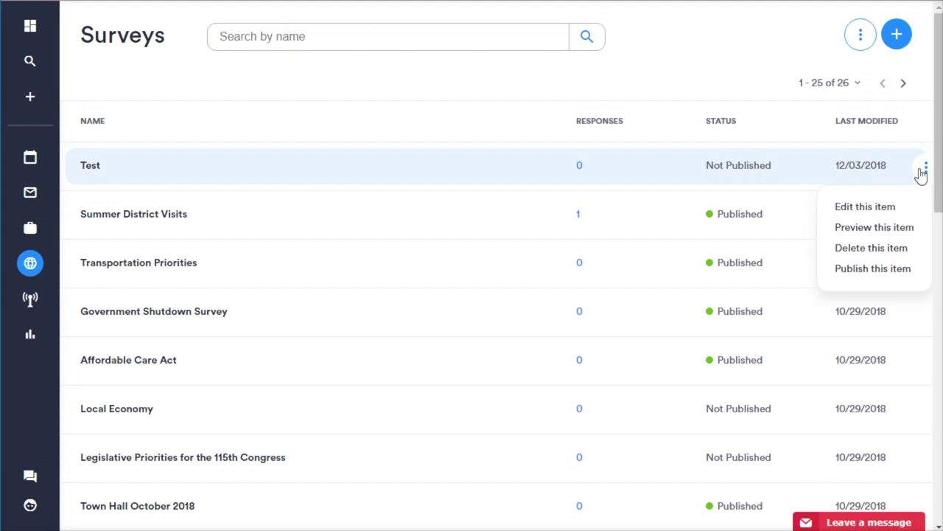
left_click(866, 269)
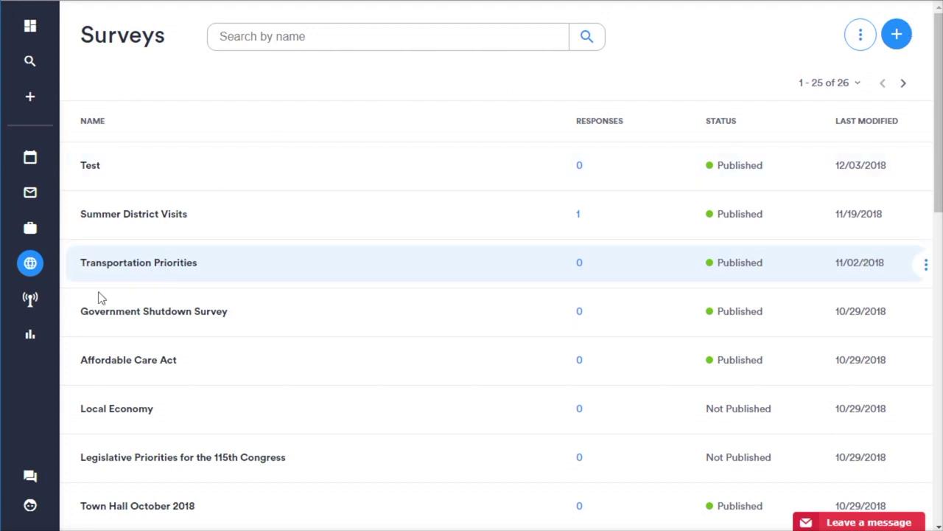
Open the list of outreach messages
mouse_move(30, 298)
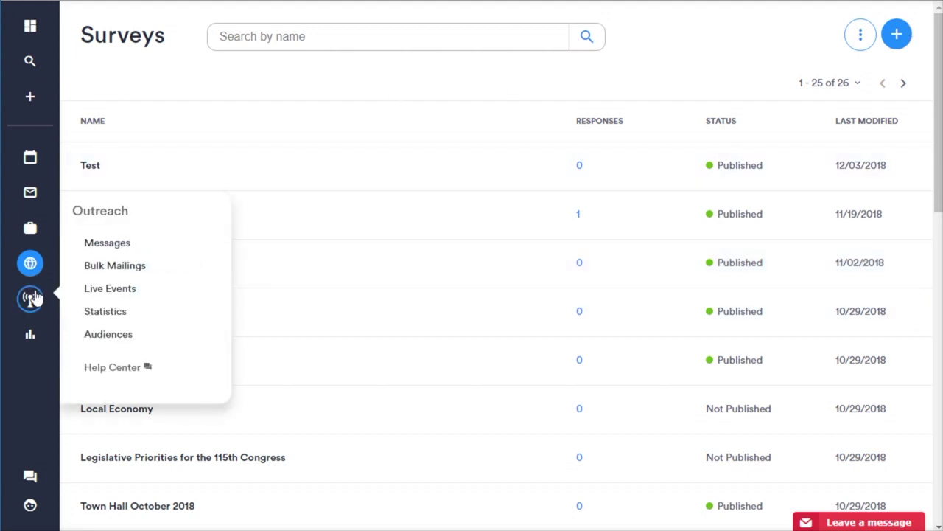
left_click(107, 247)
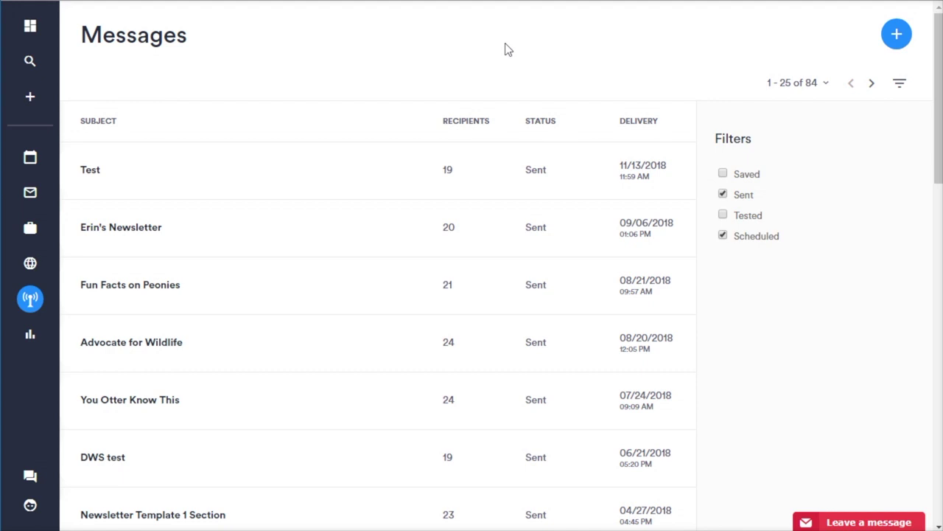
Start a new message from the Weekly Newsletter template and enter the representative's title and full name as the "From" name
left_click(898, 36)
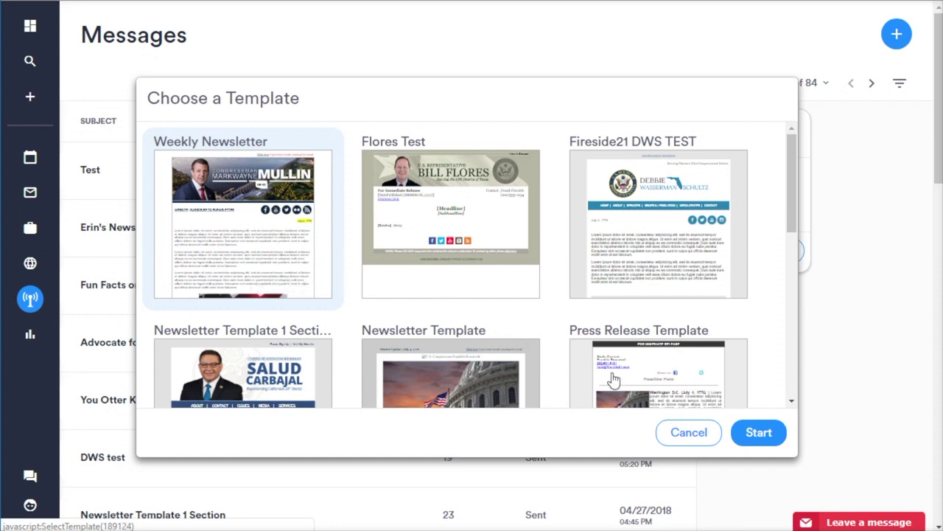
left_click(770, 440)
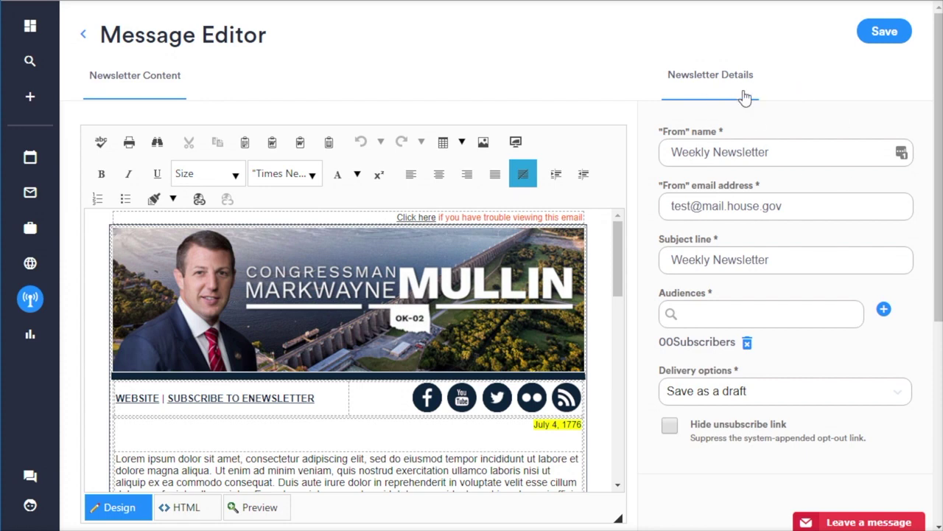
left_click(783, 153)
key("ctrl+a")
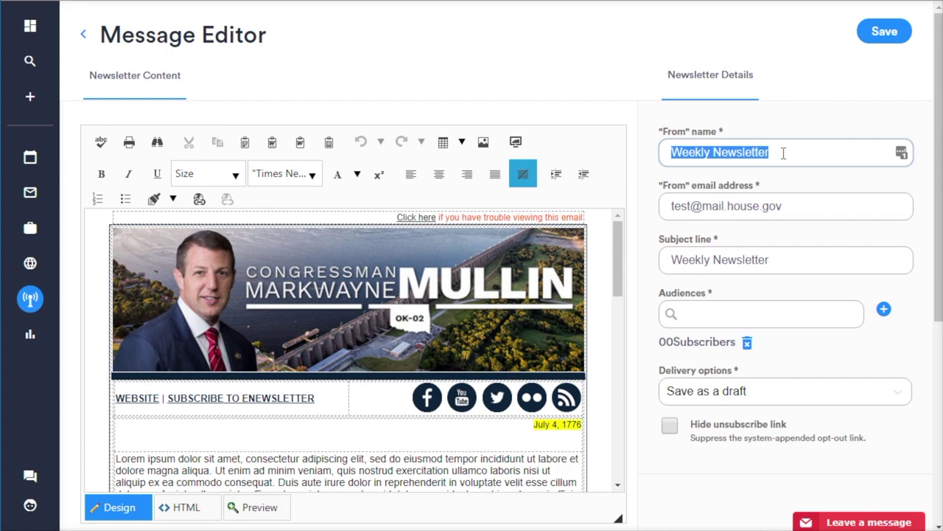
type("Rep. John Smith")
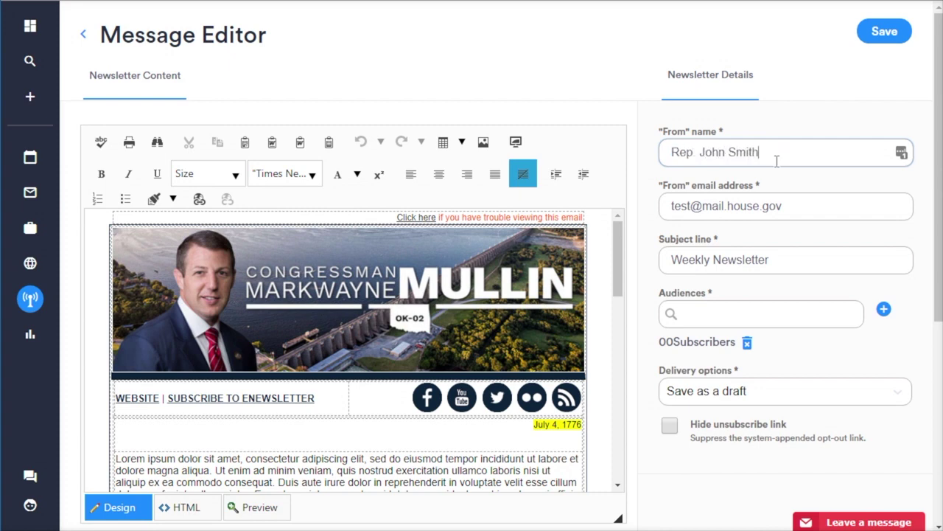
left_click(689, 207)
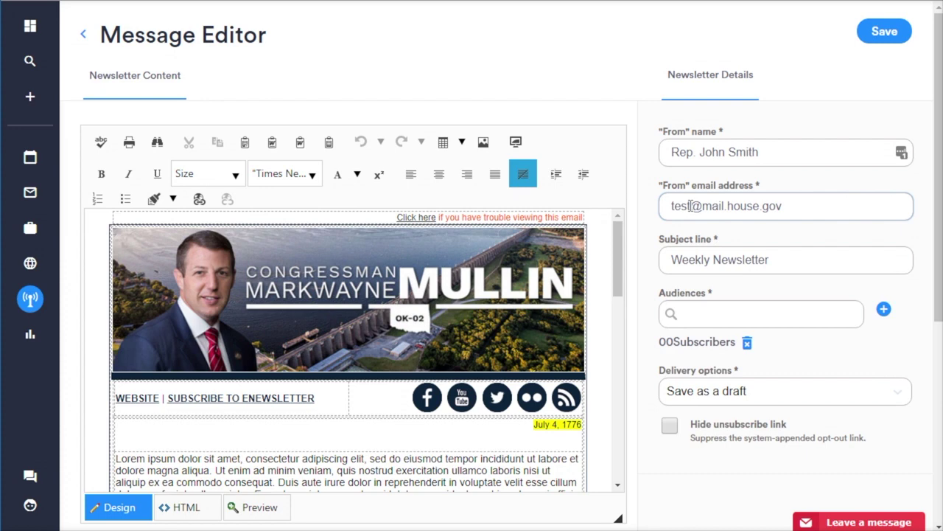
left_click(650, 254)
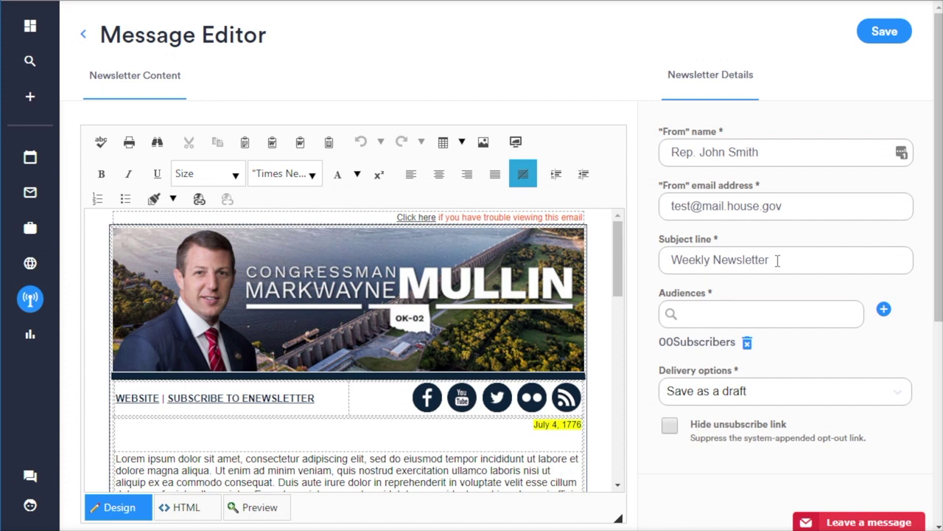
Add the "All Emails" audience to the newsletter and remove it again
left_click(731, 315)
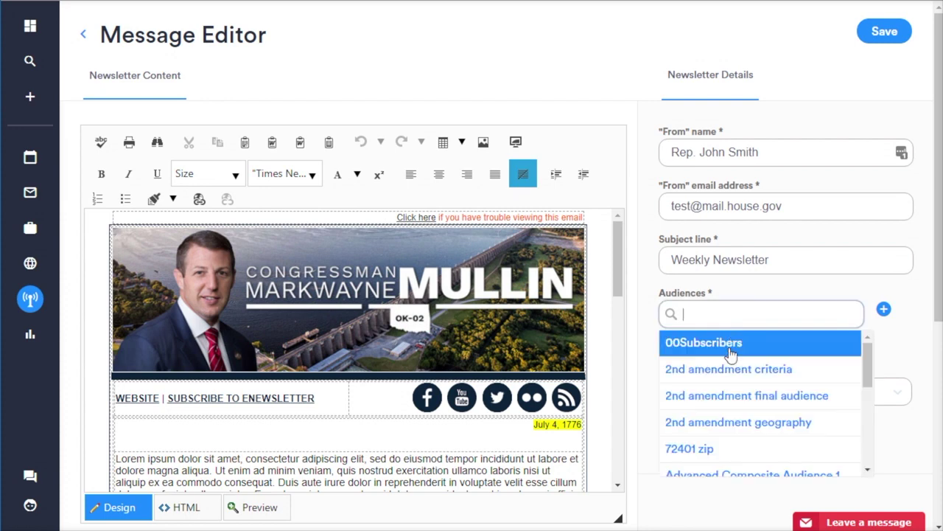
scroll(728, 402, "down", 4)
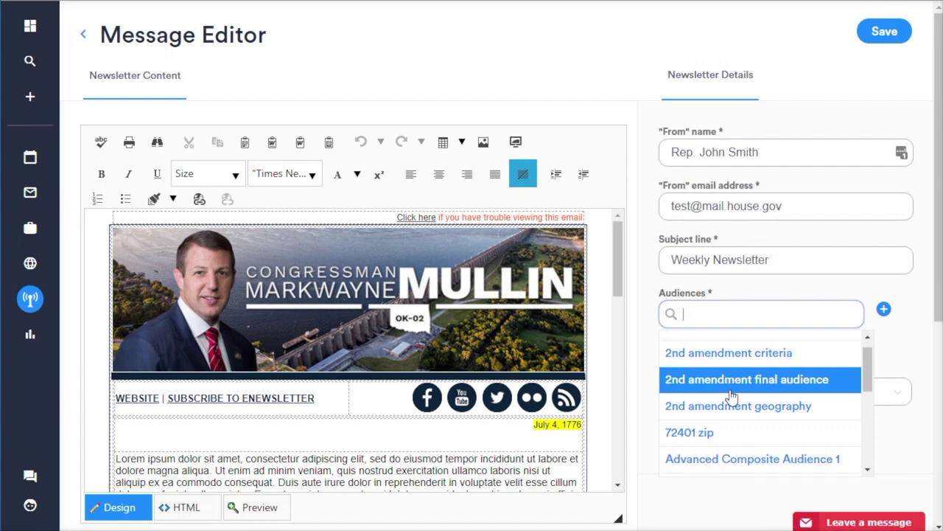
left_click(716, 415)
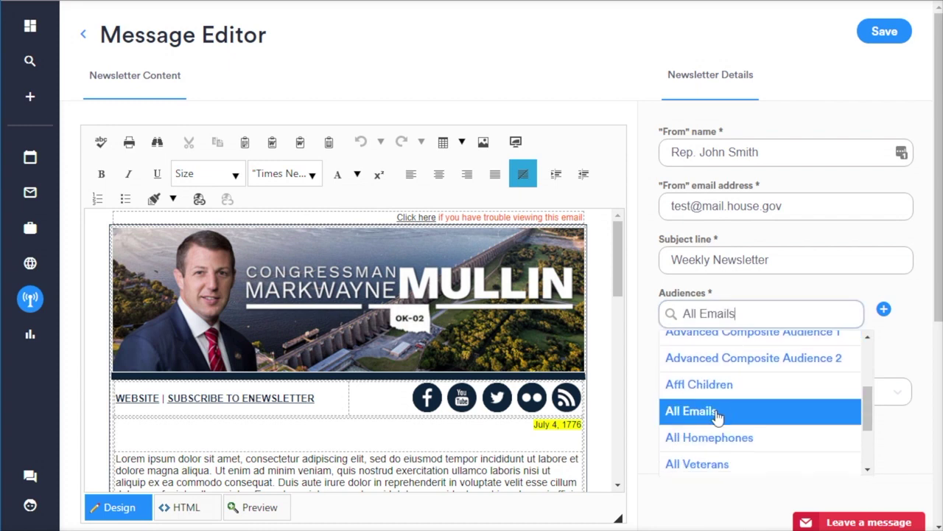
left_click(885, 311)
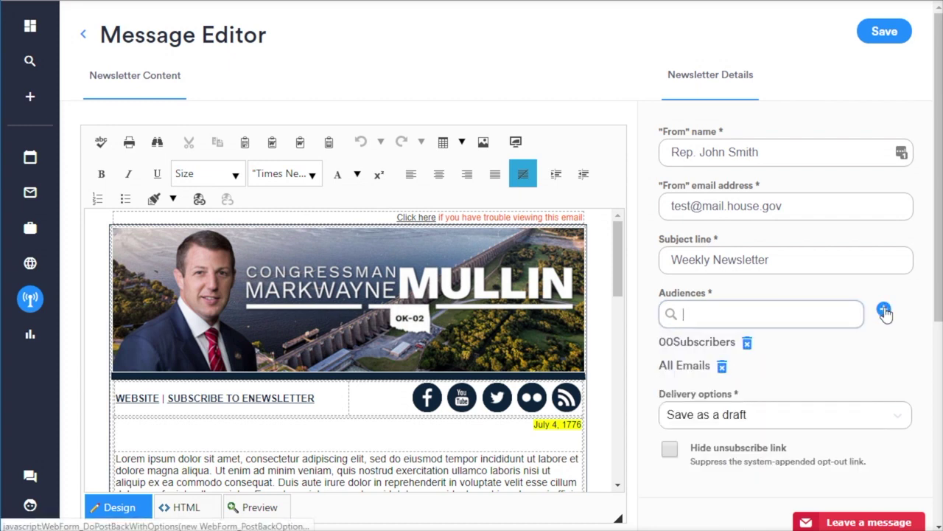
left_click(723, 367)
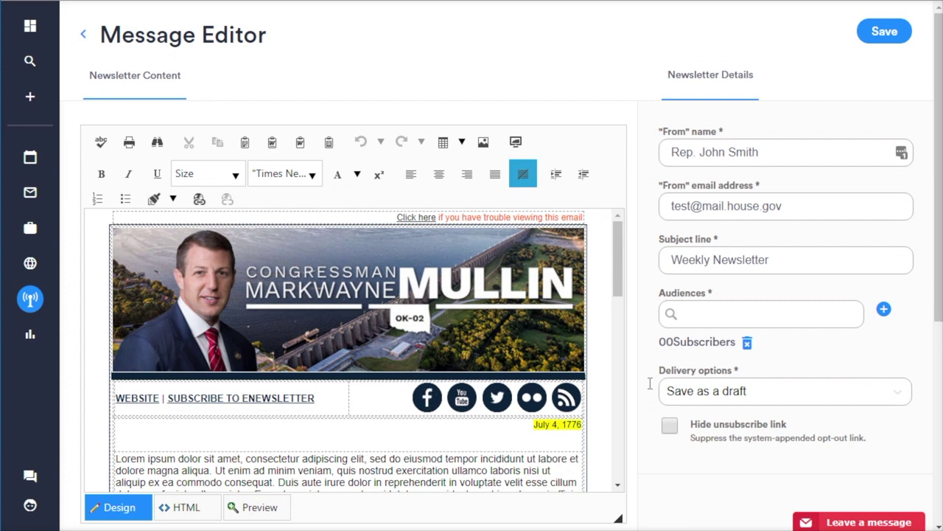
Set the newsletter's delivery option to "Schedule delivery" and check the send date and time fields
left_click(901, 391)
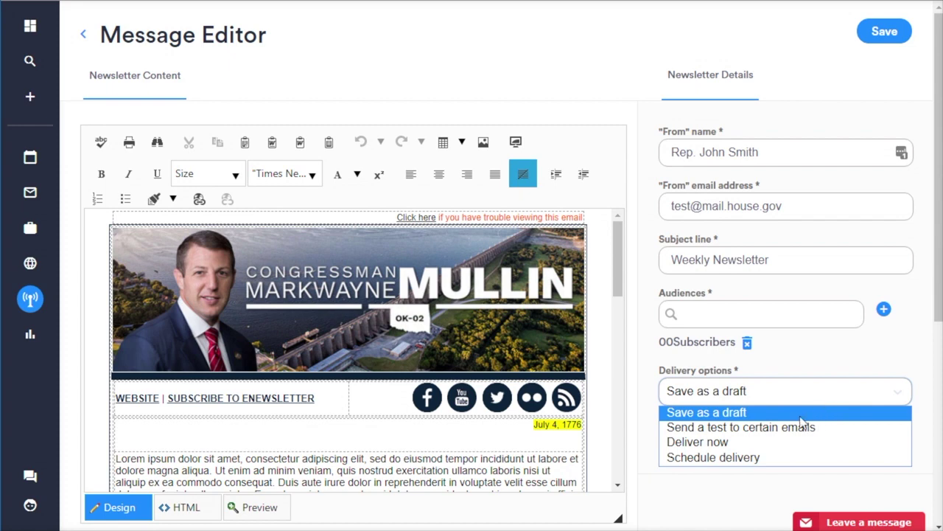
left_click(759, 458)
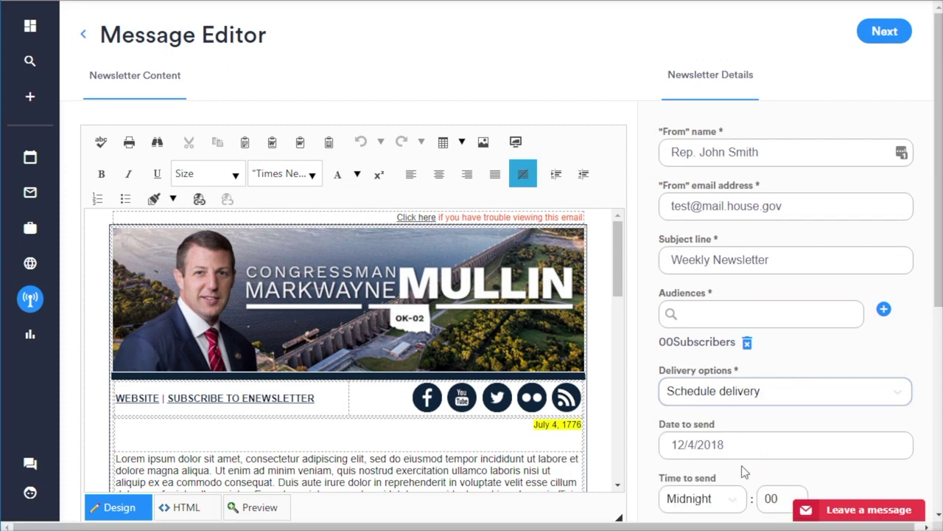
scroll(741, 469, "down", 2)
scroll(743, 471, "down", 1)
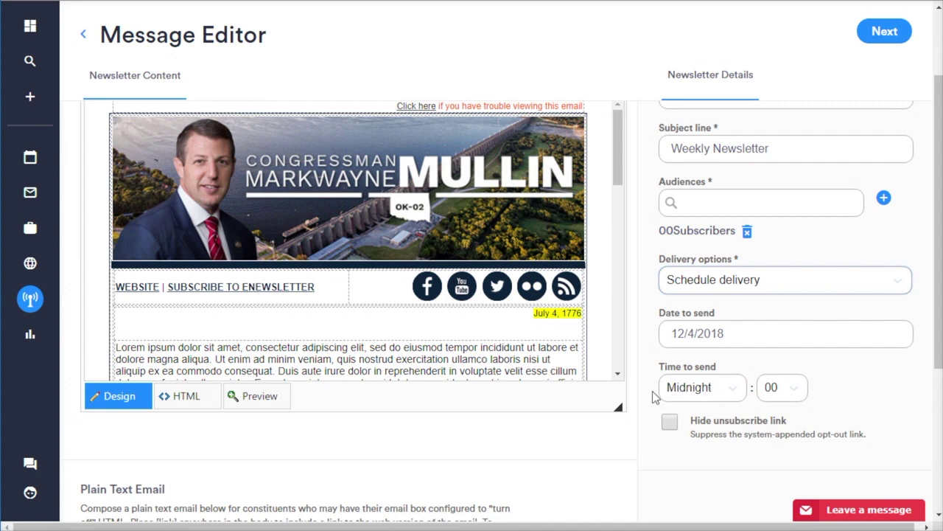
scroll(653, 397, "up", 3)
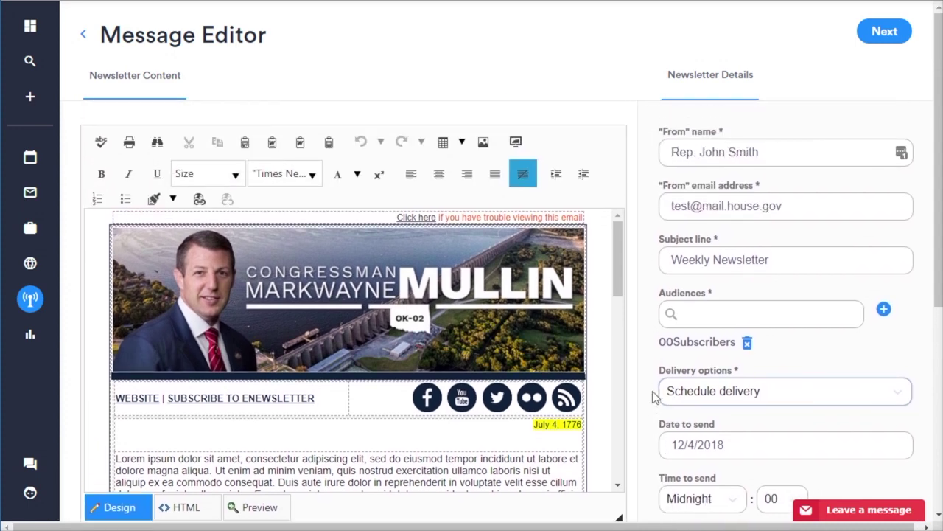
Look through the newsletter template's content, from the banner through the placeholder paragraphs and the Veterans Day image
scroll(651, 392, "down", 1)
scroll(651, 392, "up", 1)
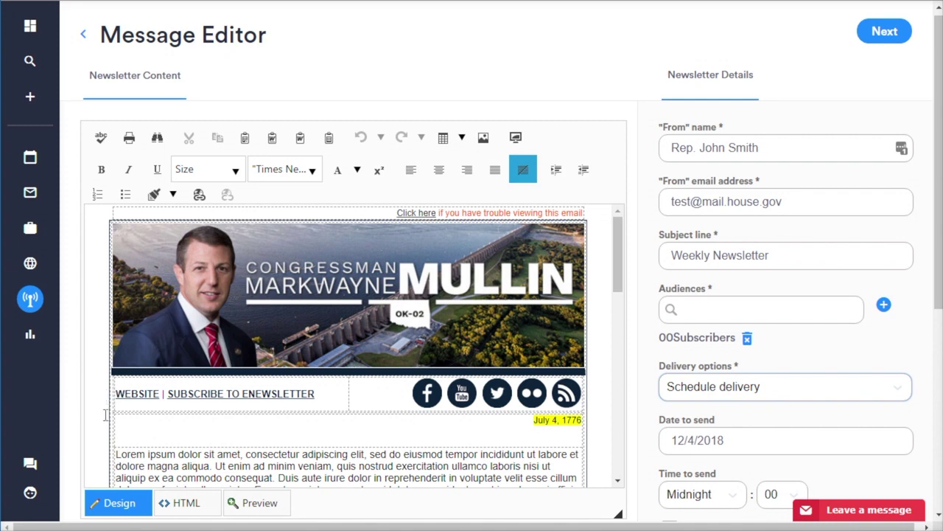
scroll(78, 420, "down", 1)
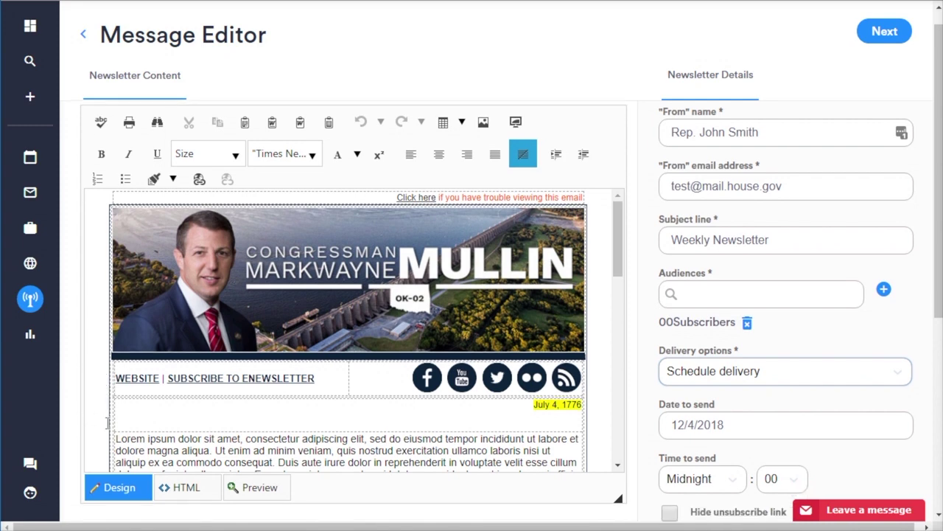
scroll(107, 423, "down", 3)
scroll(107, 422, "down", 2)
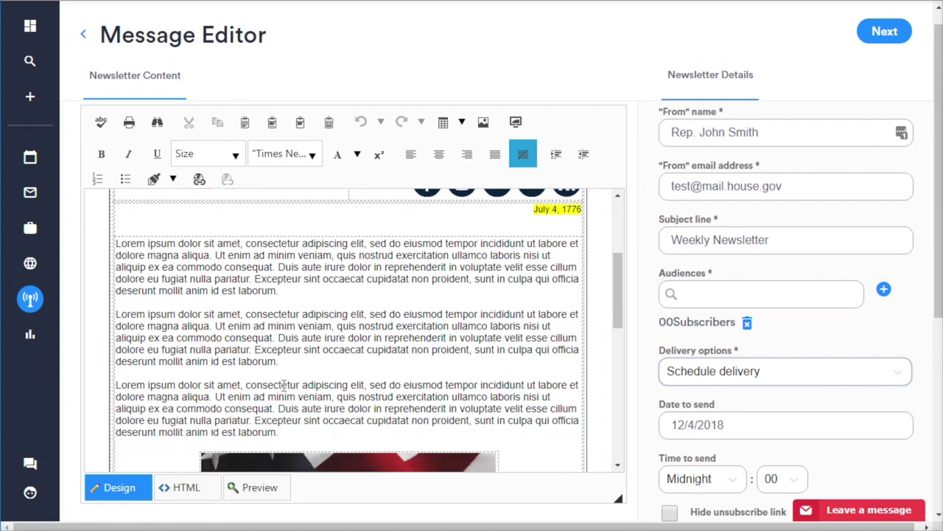
scroll(284, 385, "down", 5)
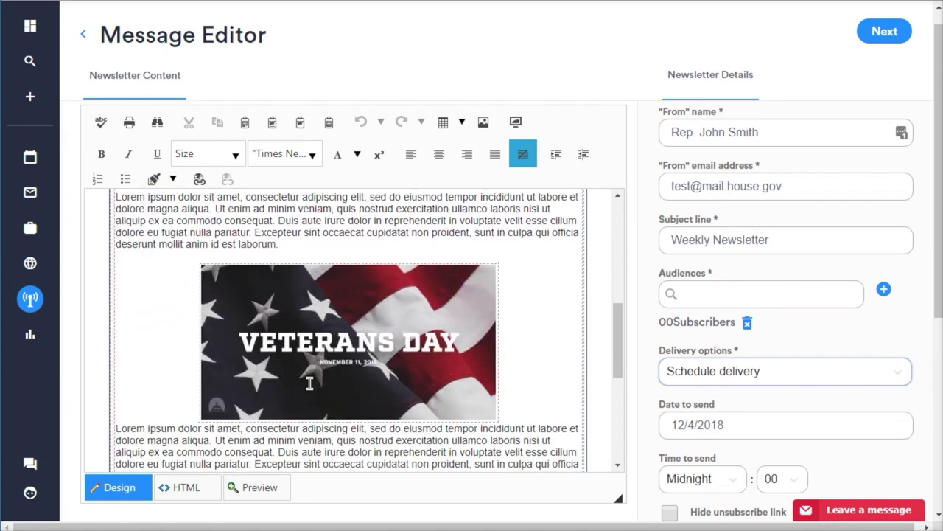
scroll(309, 383, "down", 5)
scroll(310, 383, "up", 15)
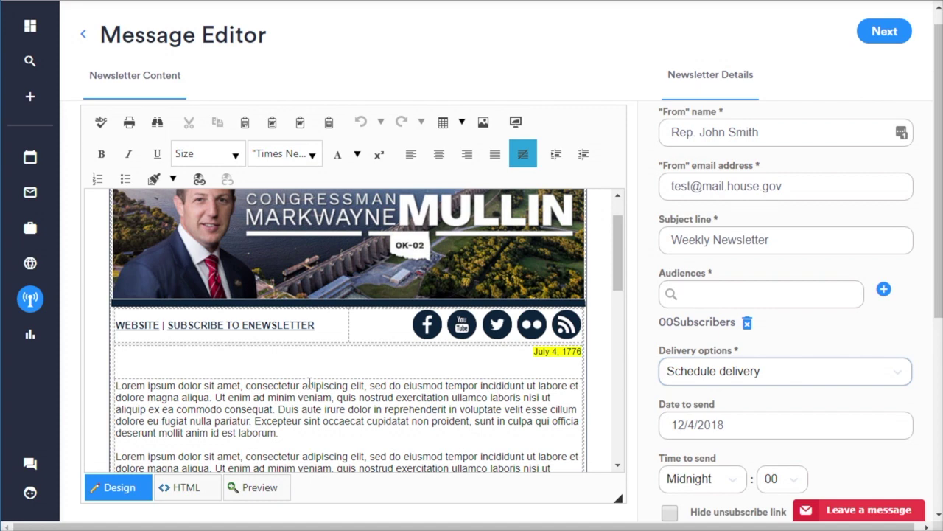
Replace the first placeholder paragraph of the newsletter body with "New text to replace it."
left_click_drag(279, 433, 171, 410)
left_click_drag(112, 382, 117, 385)
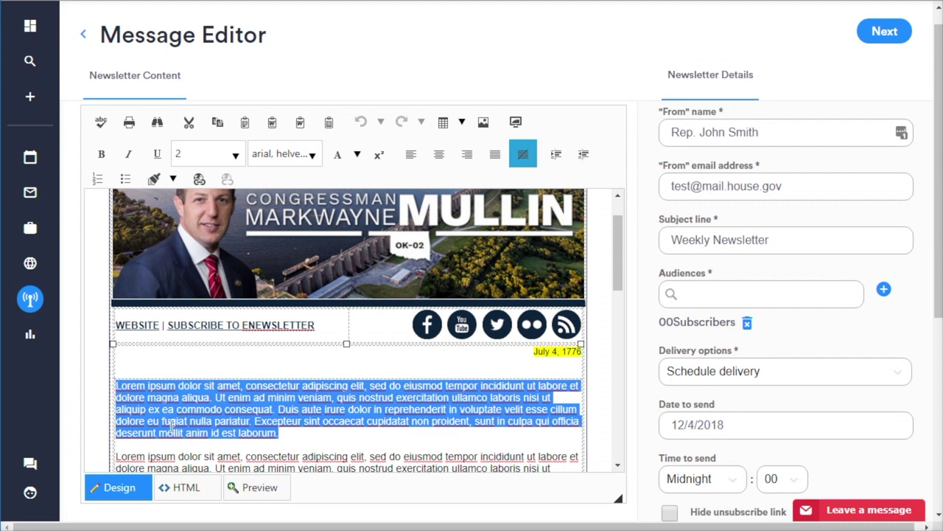
type("New text to re")
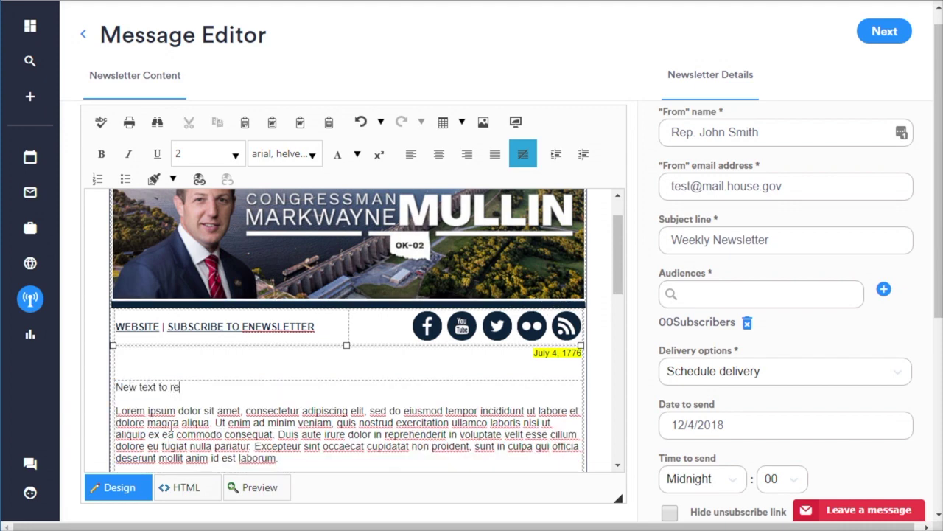
type("place it")
key("BackSpace")
key("BackSpace")
key("BackSpace")
key("BackSpace")
type("ce it.")
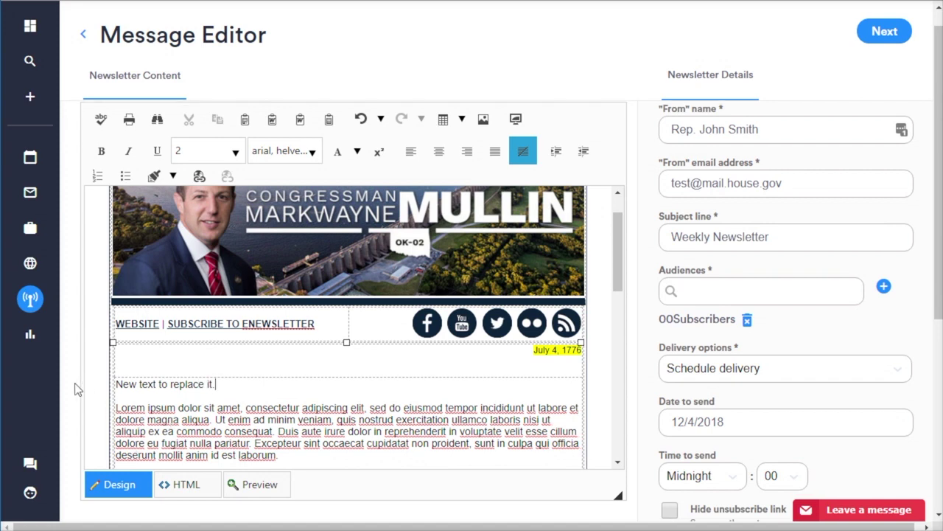
scroll(78, 388, "down", 1)
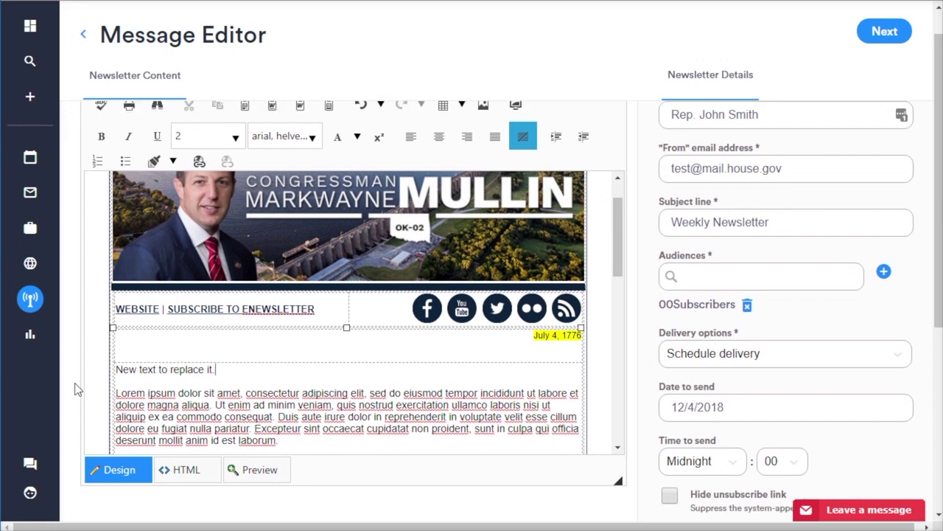
scroll(77, 388, "up", 1)
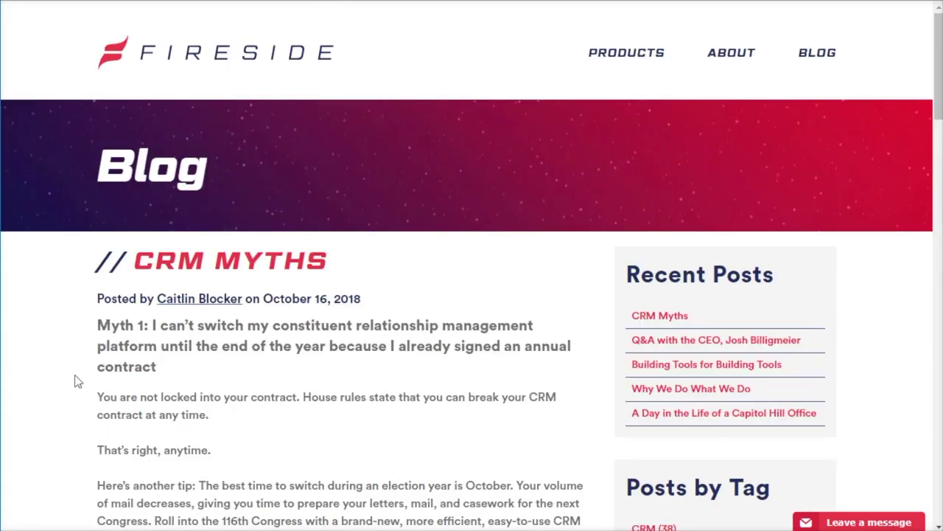
Switch to the Fireside blog and copy the "Here's another tip" paragraph under Myth 1 of the "CRM Myths" post
scroll(73, 381, "down", 3)
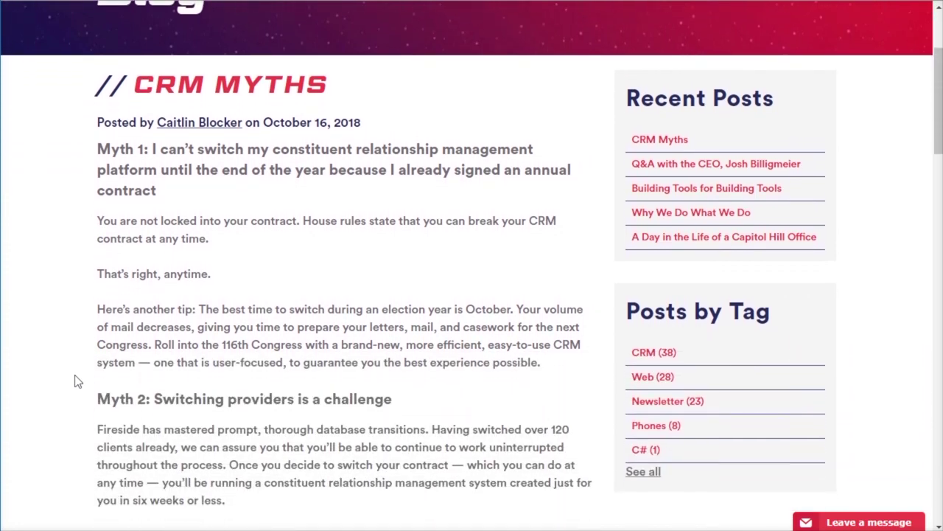
left_click_drag(99, 301, 558, 358)
key("ctrl+c")
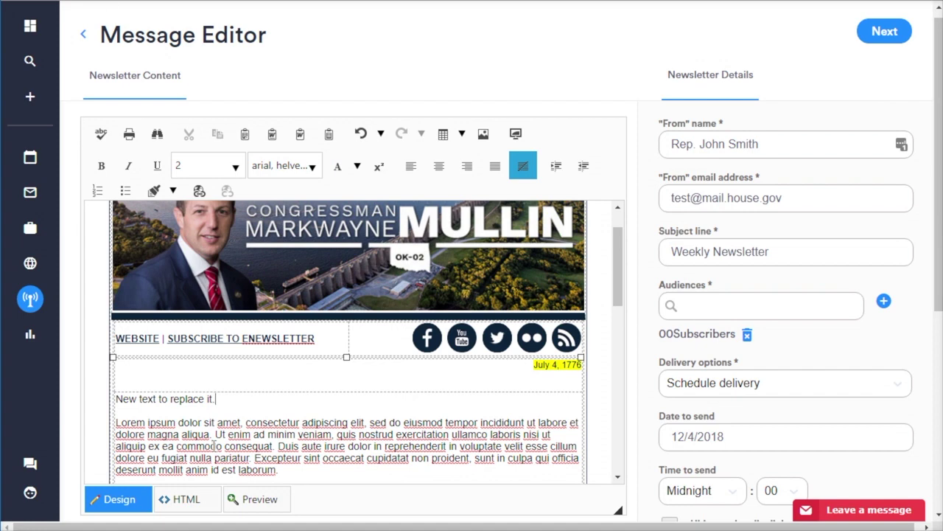
In the message editor, replace the placeholder paragraph below "New text to replace it." with the copied blog paragraph, pasted as plain text
scroll(213, 448, "down", 1)
scroll(214, 448, "down", 2)
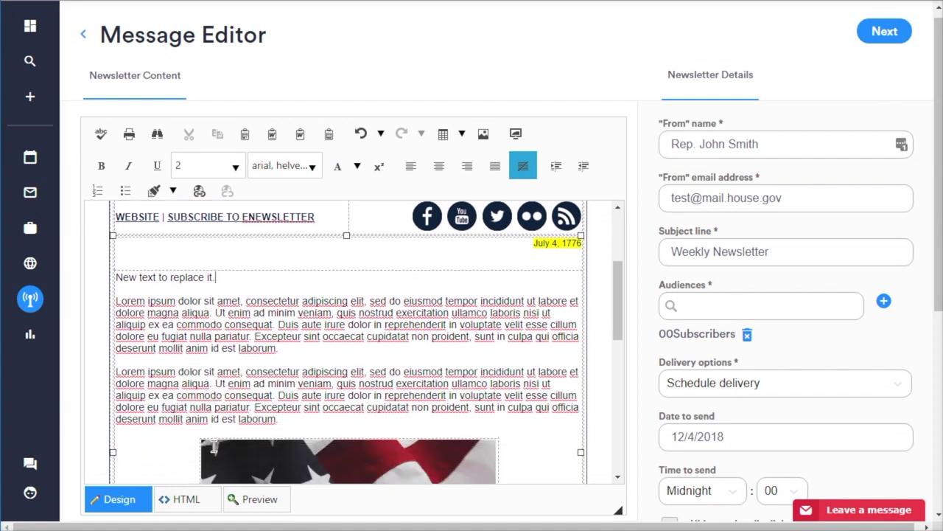
left_click_drag(279, 348, 118, 301)
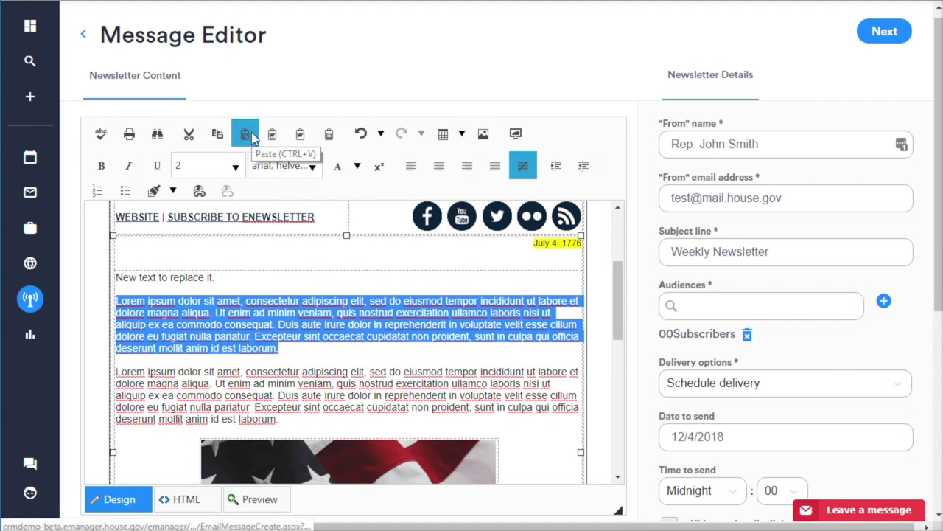
left_click(333, 138)
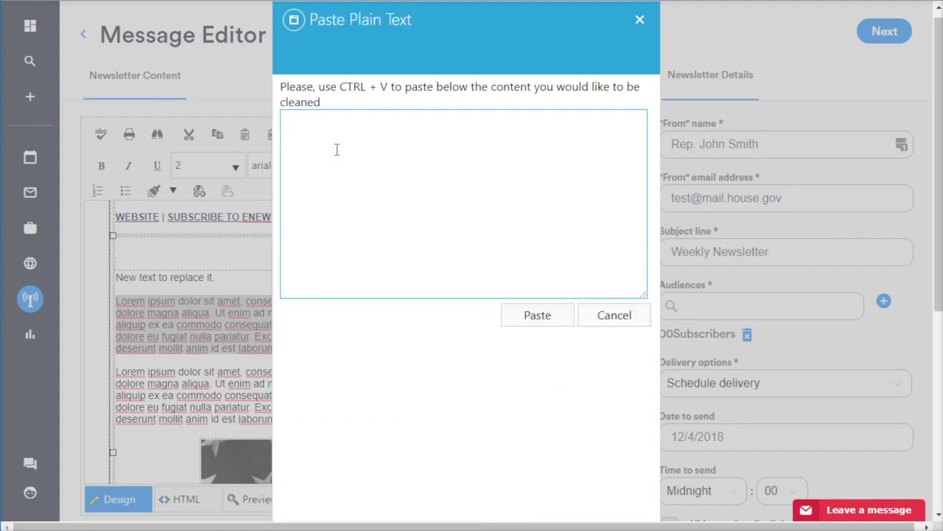
key("ctrl+v")
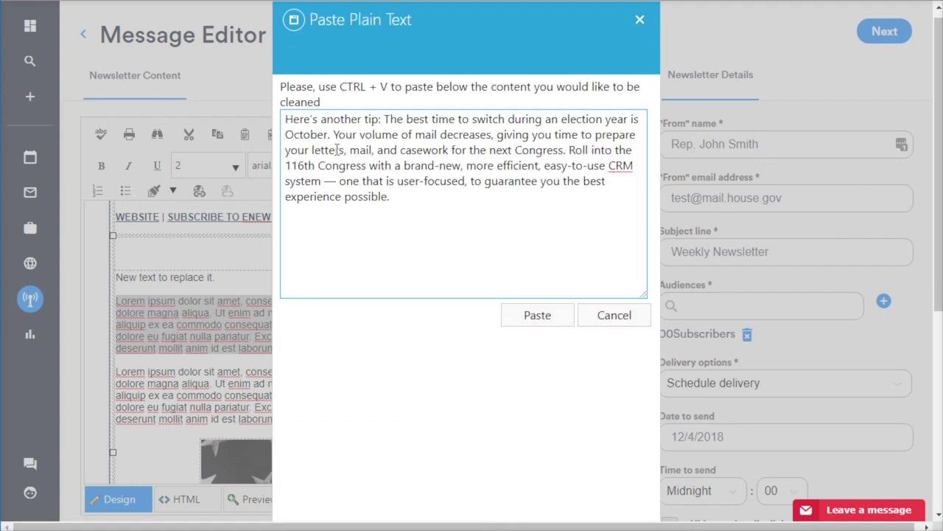
left_click(526, 325)
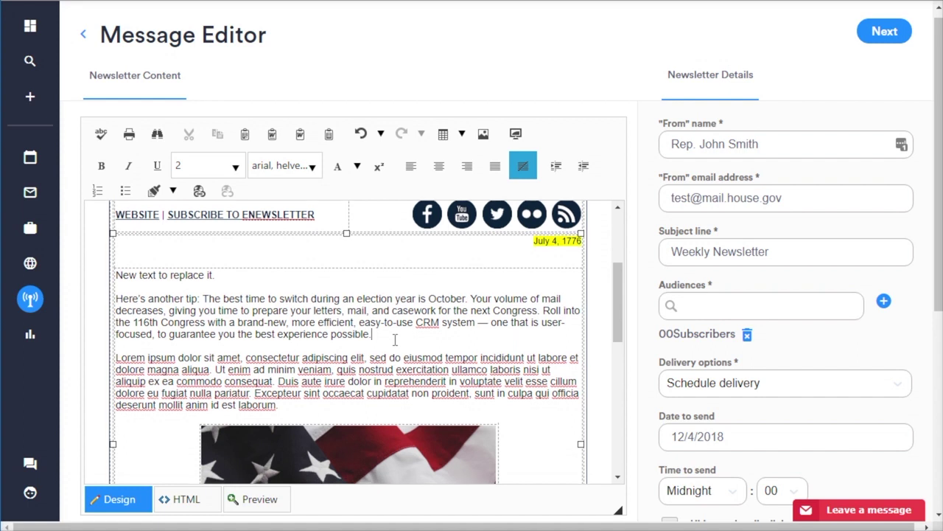
Select the Veterans Day image in the newsletter body and clear the selection
scroll(395, 339, "down", 1)
scroll(395, 339, "down", 4)
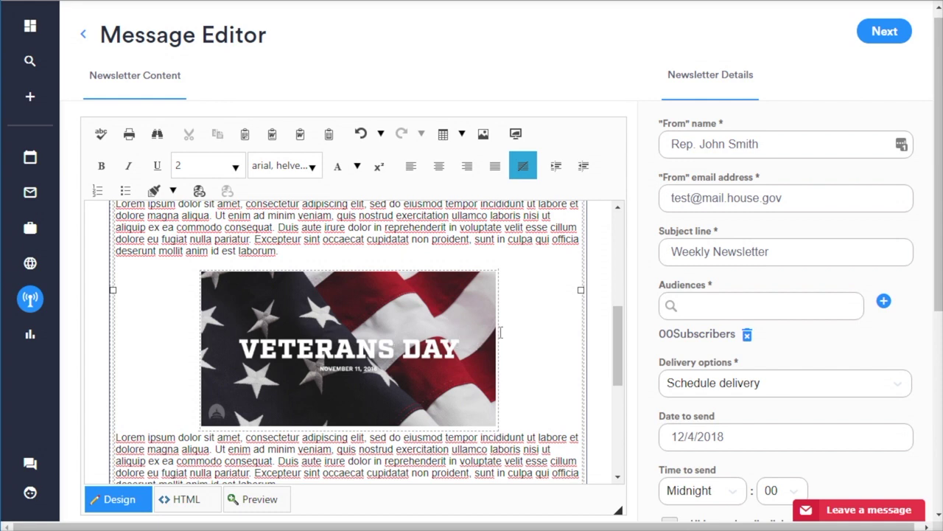
left_click(413, 339)
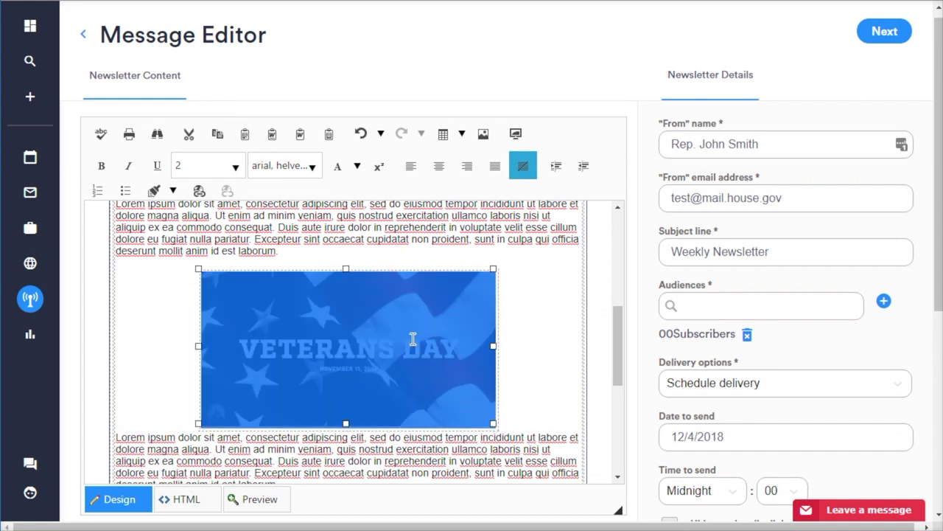
left_click(528, 327)
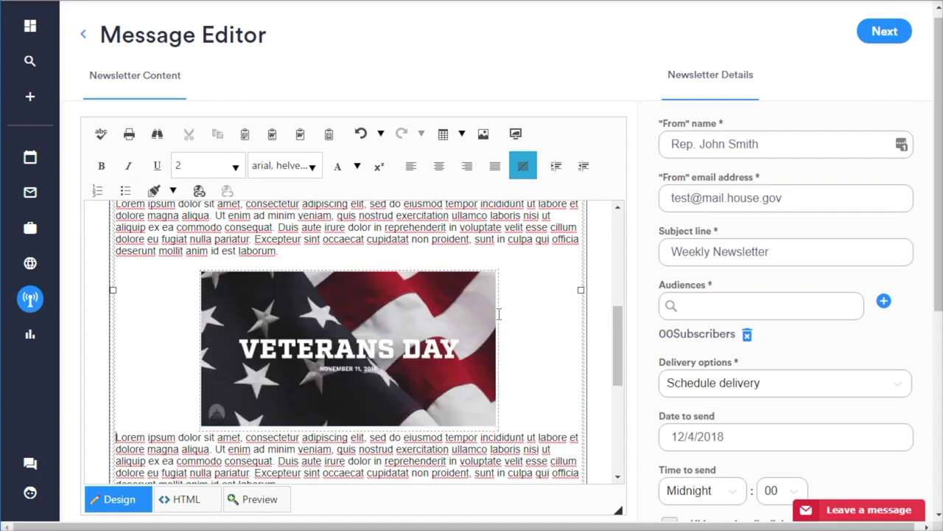
Delete the table holding the Veterans Day image from the newsletter body
right_click(499, 314)
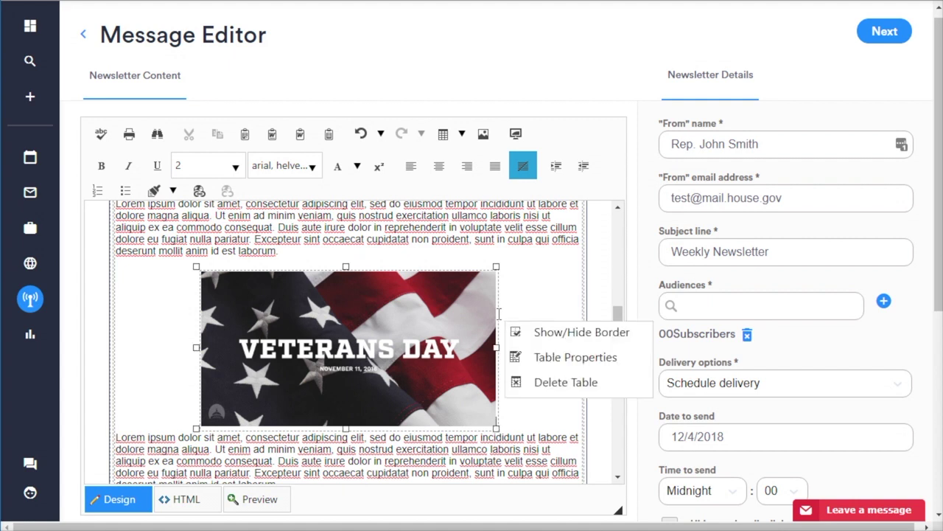
left_click(555, 385)
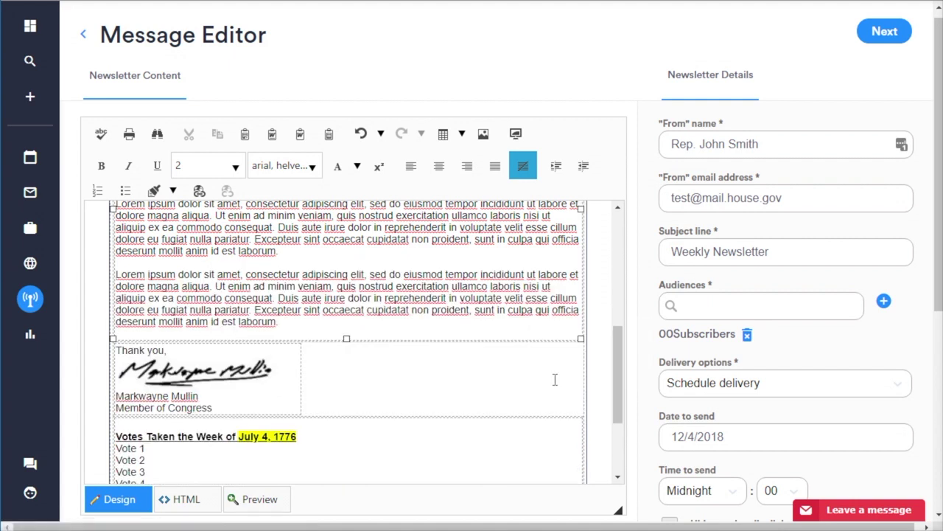
scroll(444, 357, "up", 3)
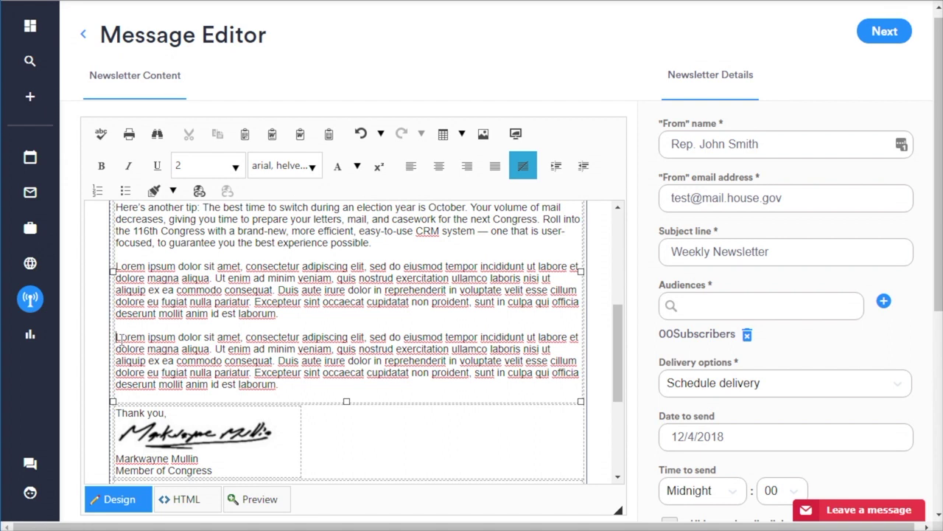
Insert the Penguin image from Upload Folder (hidden) above the last placeholder paragraph, using the Small size with its title included
left_click(483, 135)
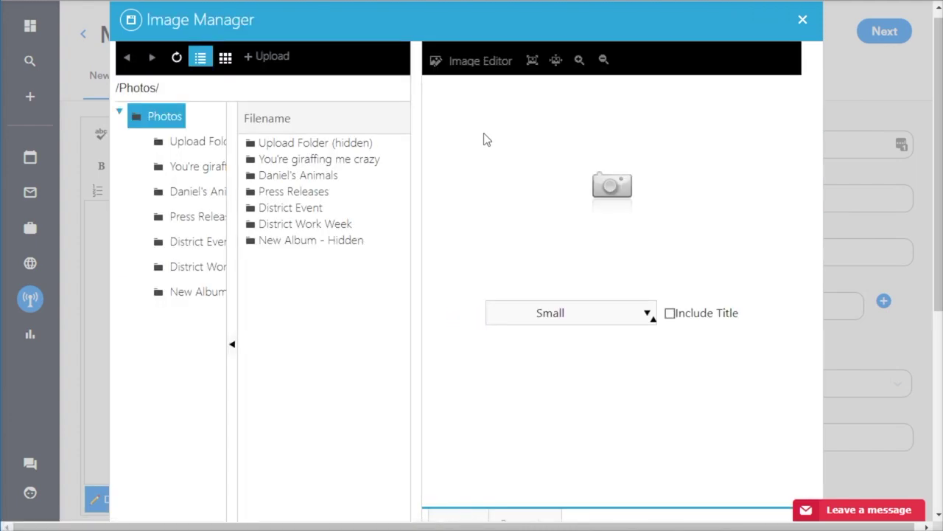
left_click(199, 142)
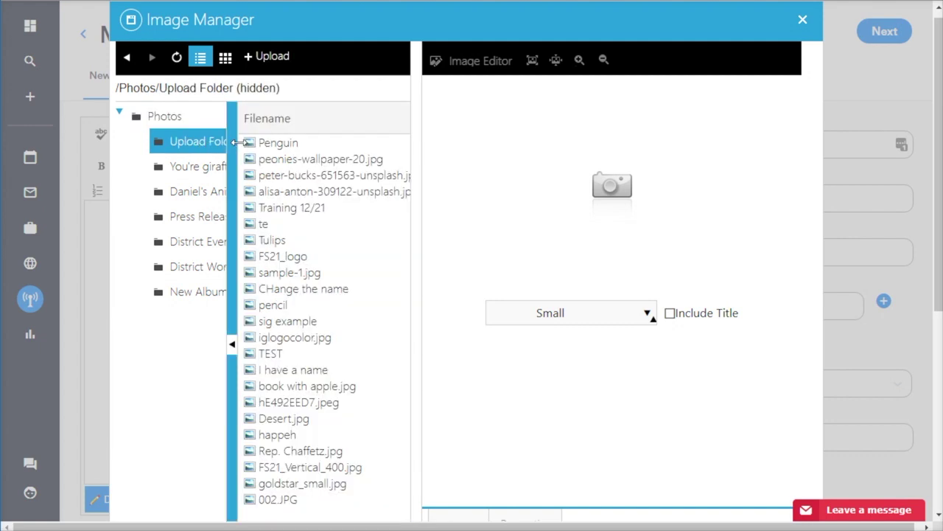
left_click(286, 145)
scroll(289, 147, "down", 1)
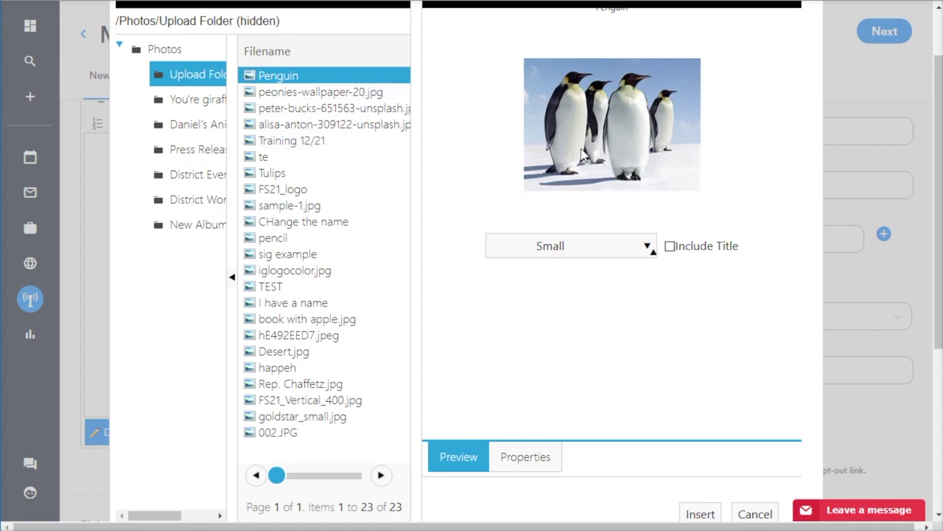
left_click(626, 250)
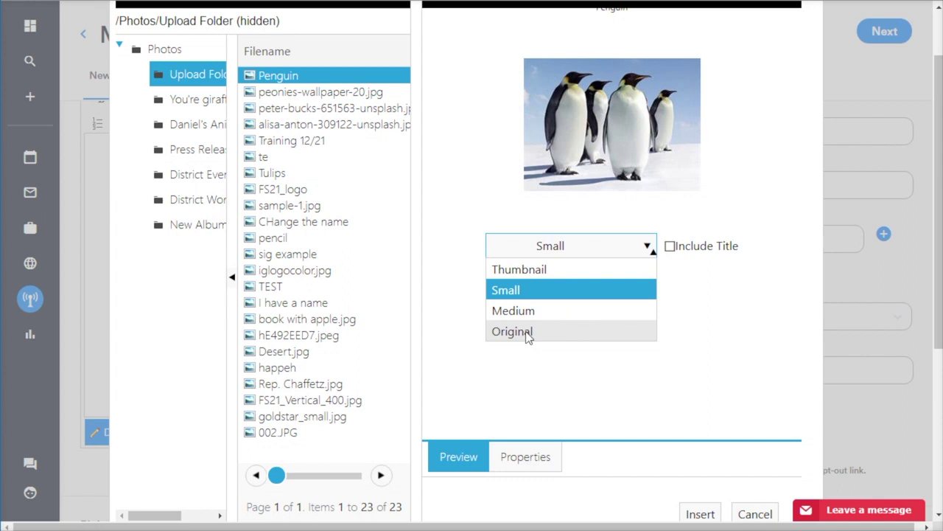
left_click(505, 292)
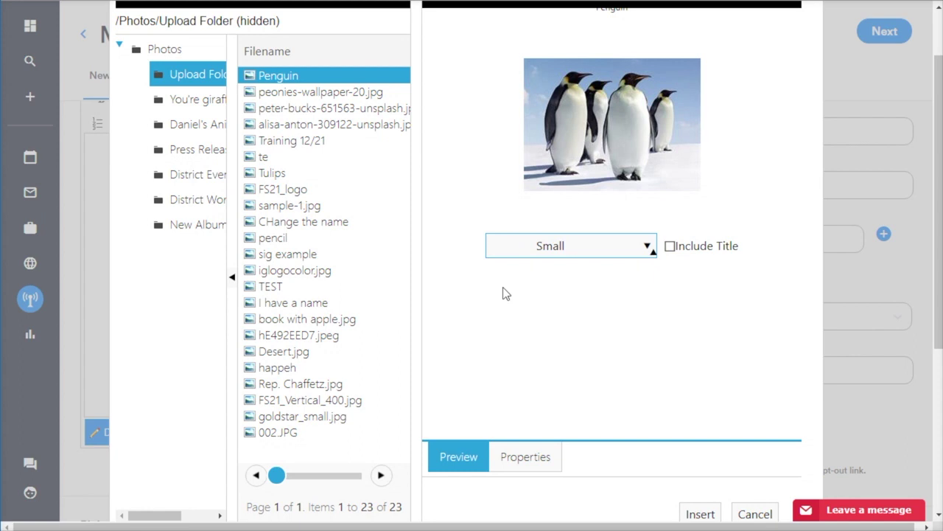
left_click(670, 248)
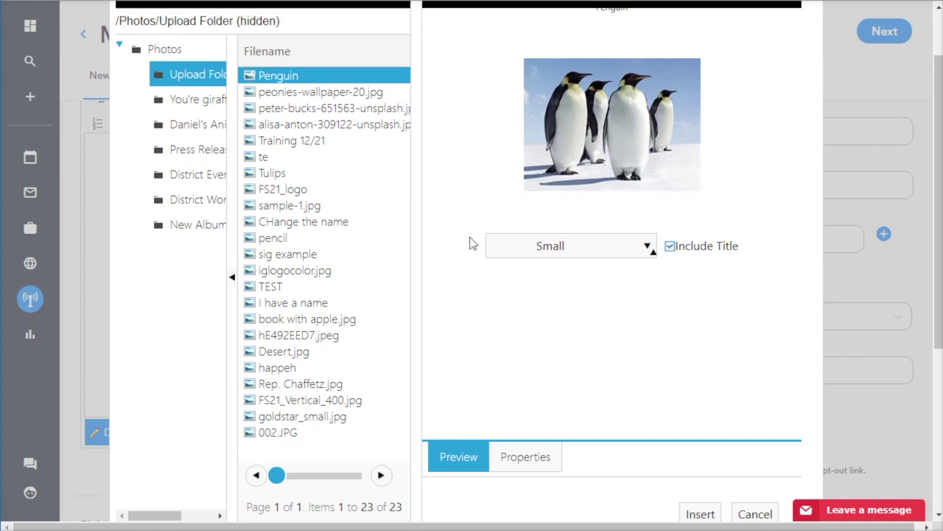
left_click(701, 514)
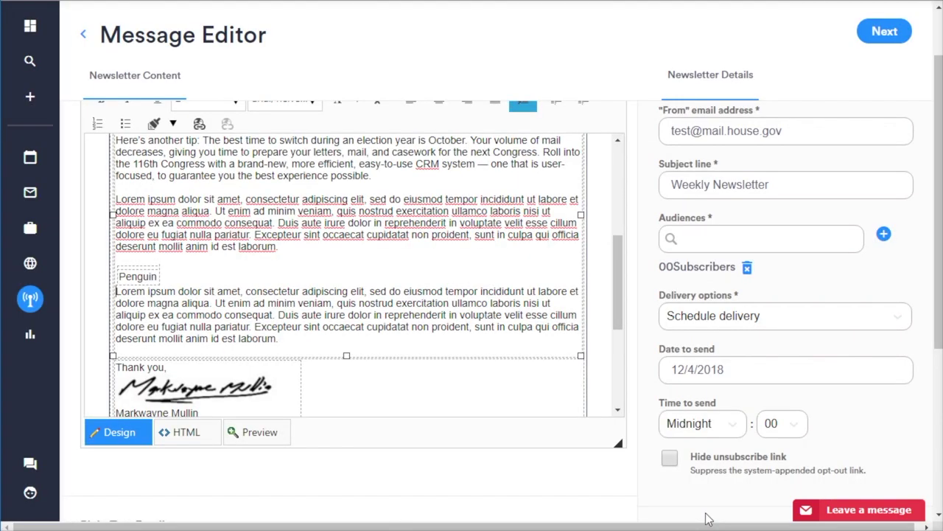
scroll(443, 338, "down", 2)
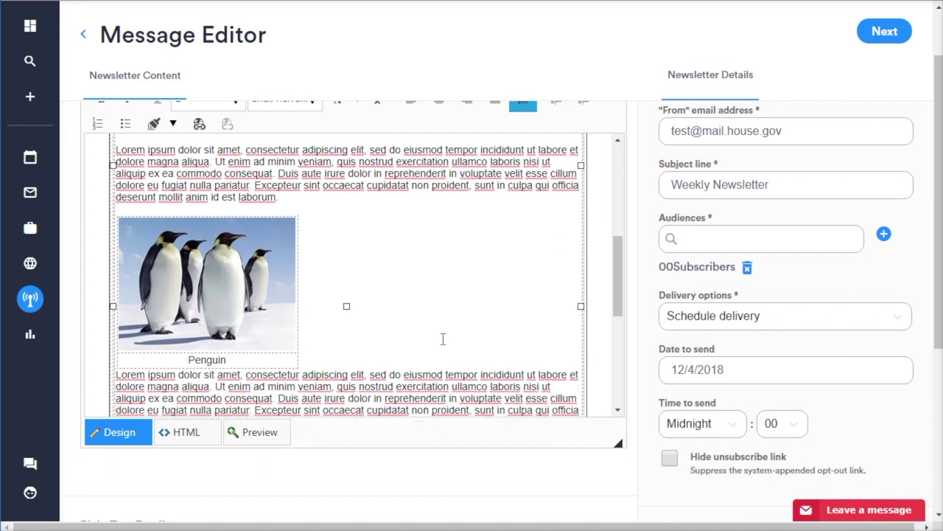
left_click(235, 278)
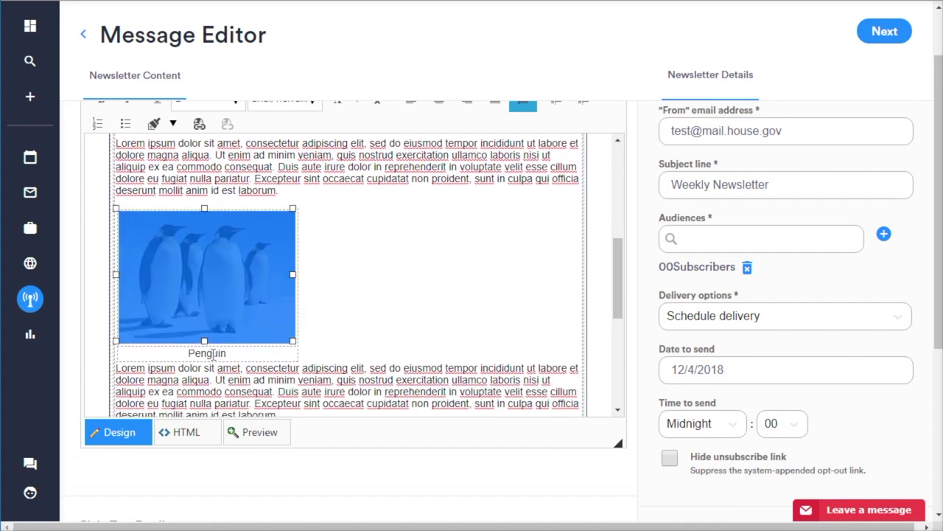
left_click(208, 353)
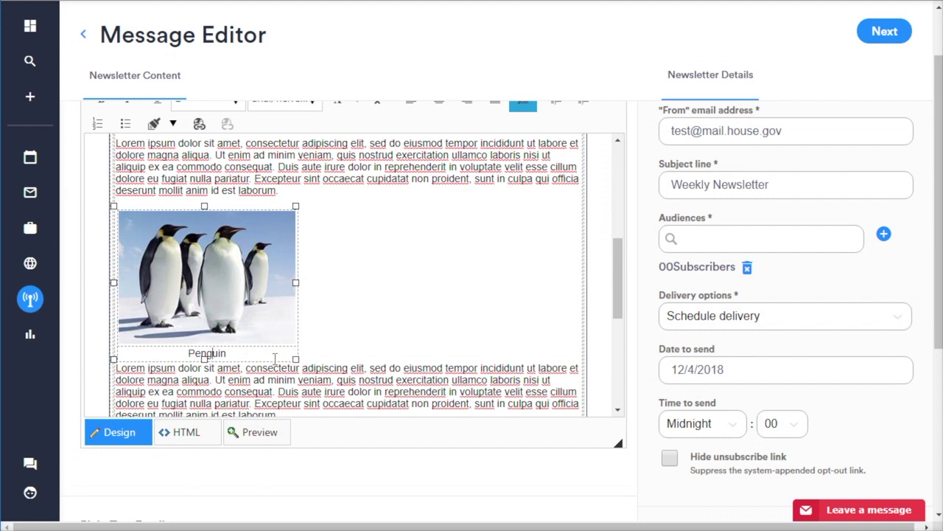
left_click(378, 378)
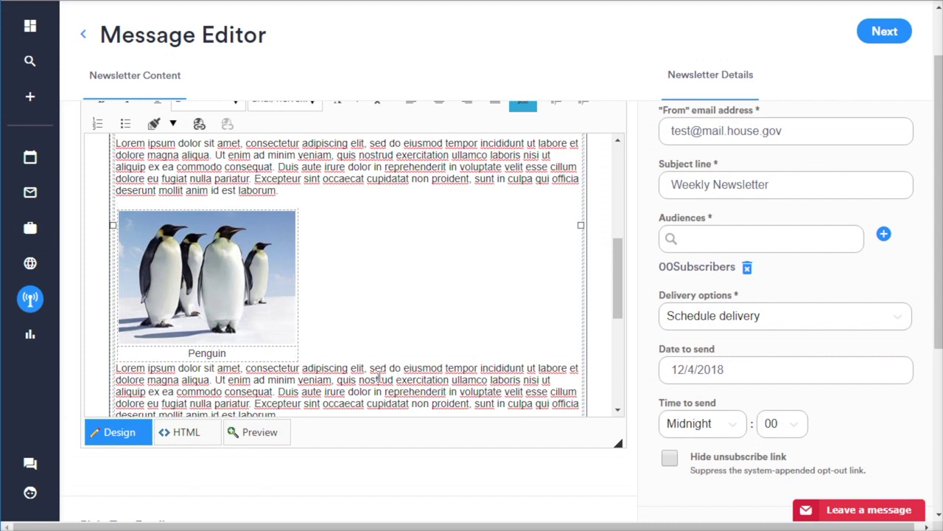
left_click(260, 263)
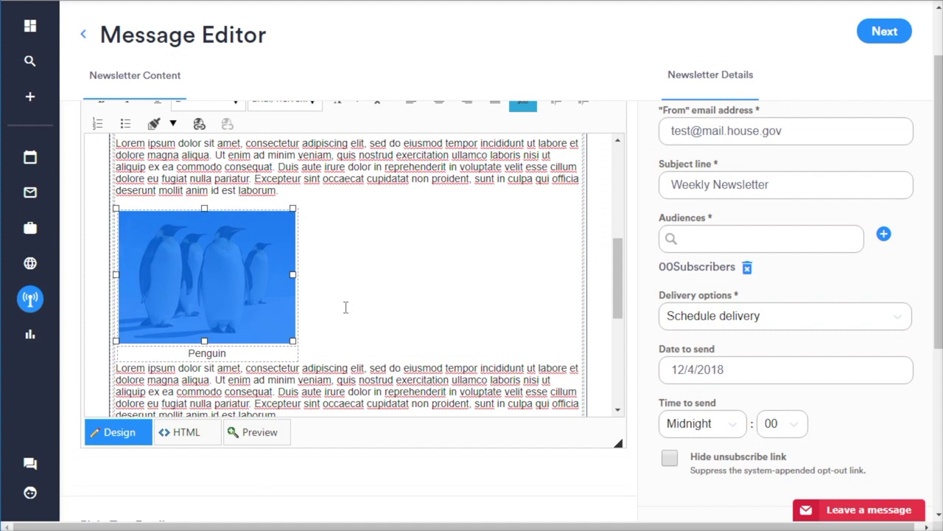
left_click(349, 369)
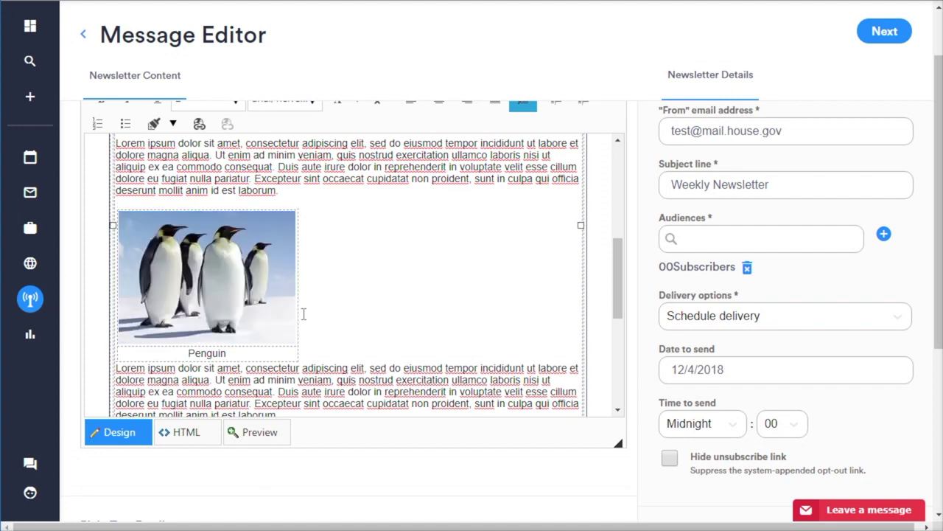
Set the penguin image's width to 260 px in its image properties
right_click(253, 295)
left_click(278, 315)
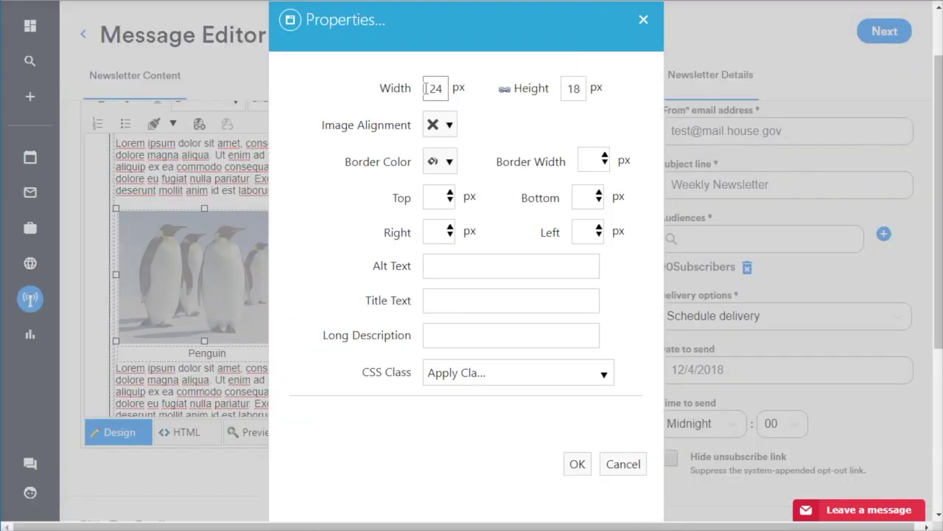
left_click(439, 89)
key("BackSpace")
key("BackSpace")
type("60")
left_click(577, 464)
left_click(332, 378)
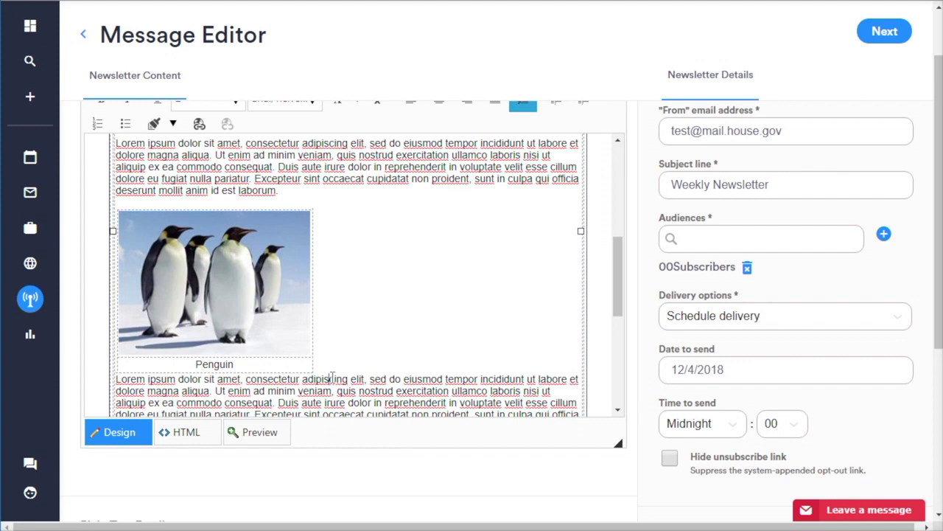
Set the alignment of the table holding the penguin image and caption to center
right_click(312, 277)
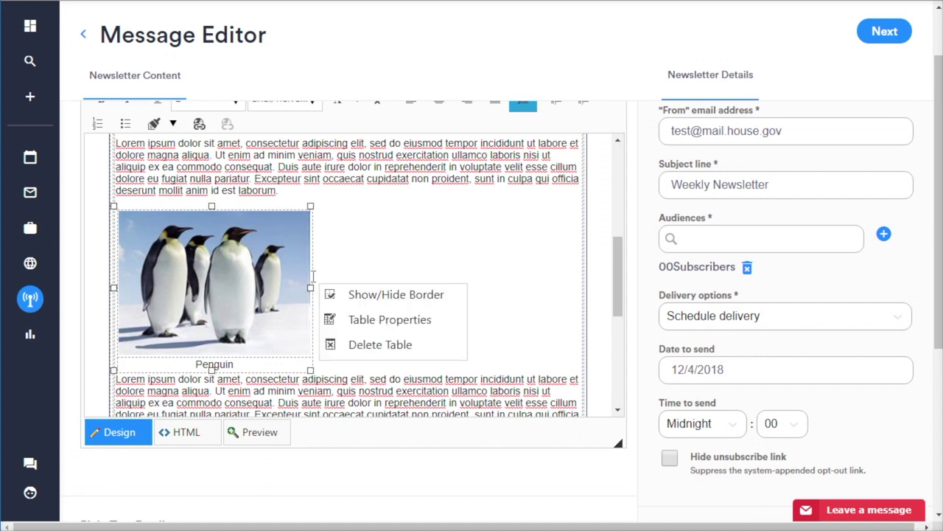
left_click(357, 320)
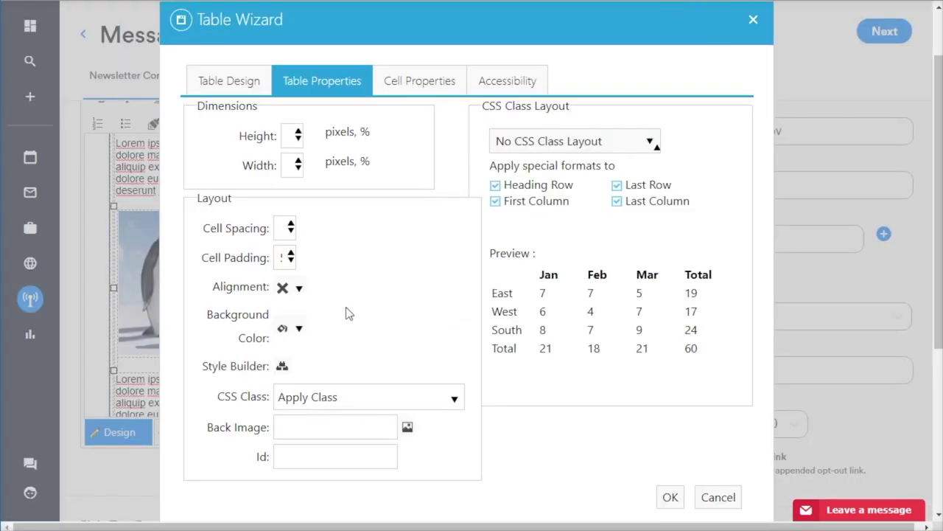
left_click(304, 287)
left_click(311, 293)
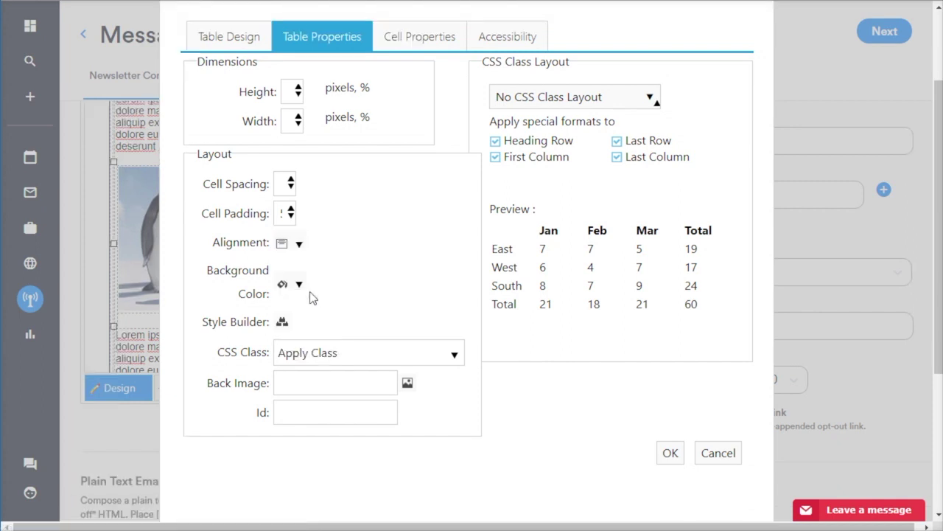
left_click(669, 454)
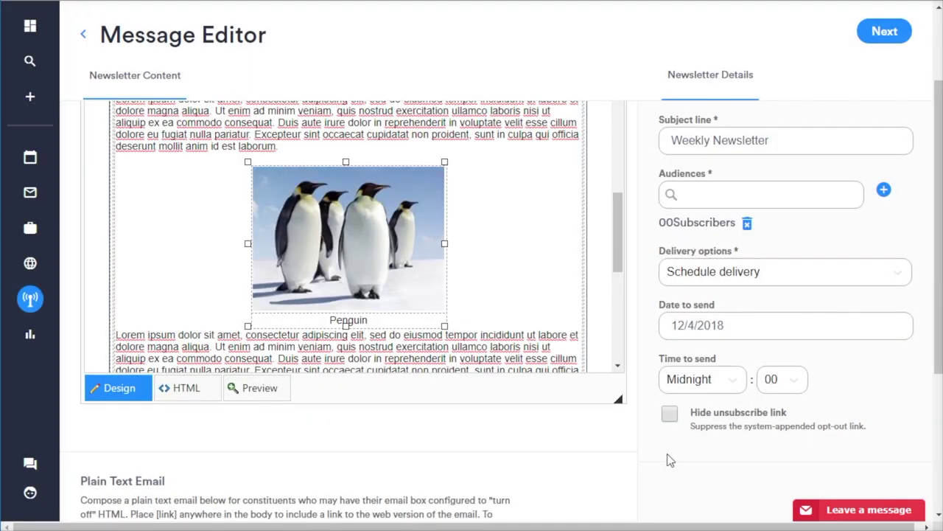
Set the penguin table's alignment to right so the last placeholder paragraph wraps beside the image
right_click(446, 258)
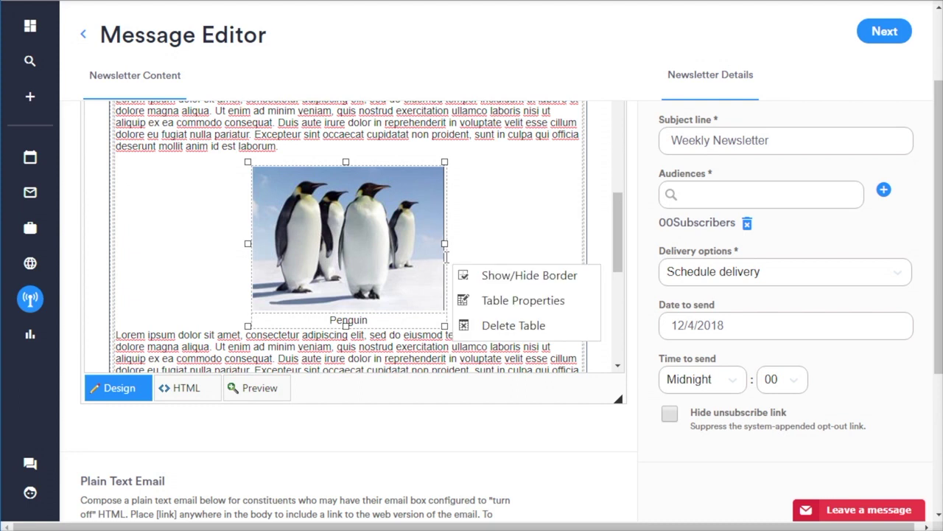
left_click(488, 303)
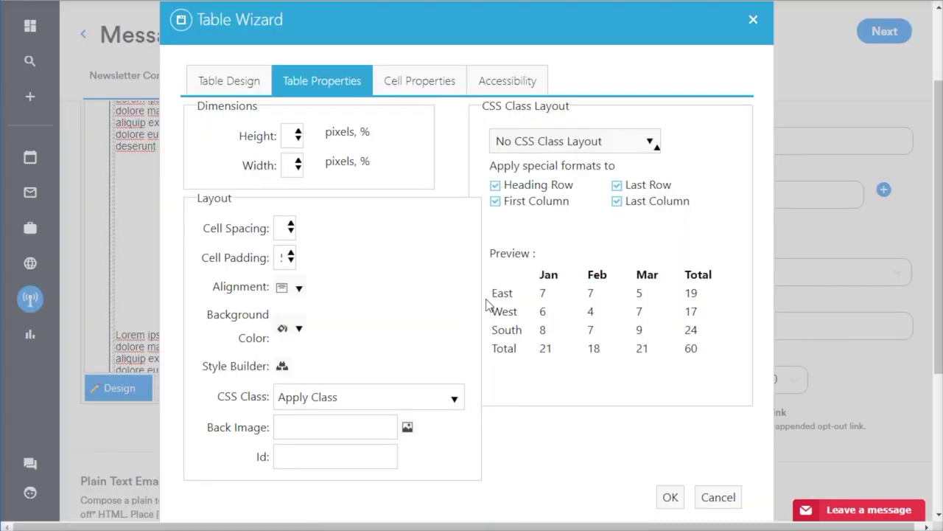
left_click(301, 287)
scroll(305, 288, "down", 1)
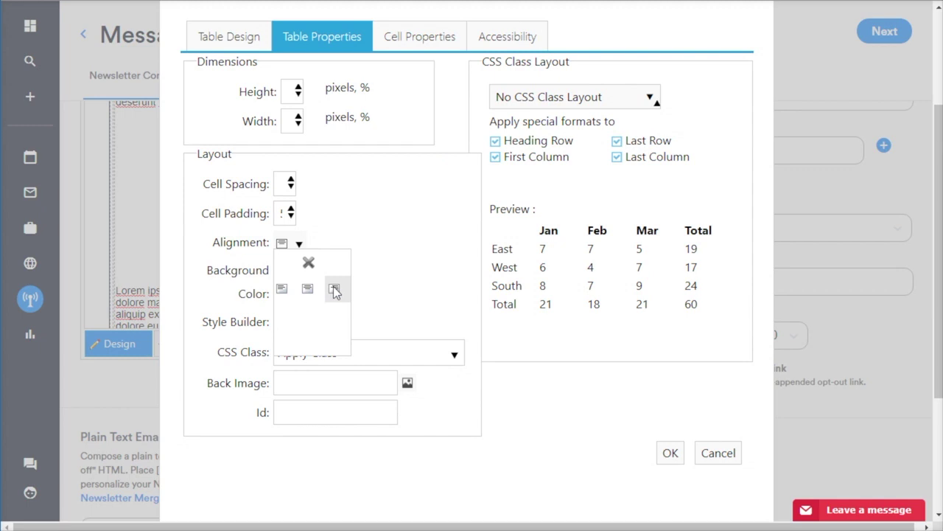
left_click(333, 289)
left_click(665, 451)
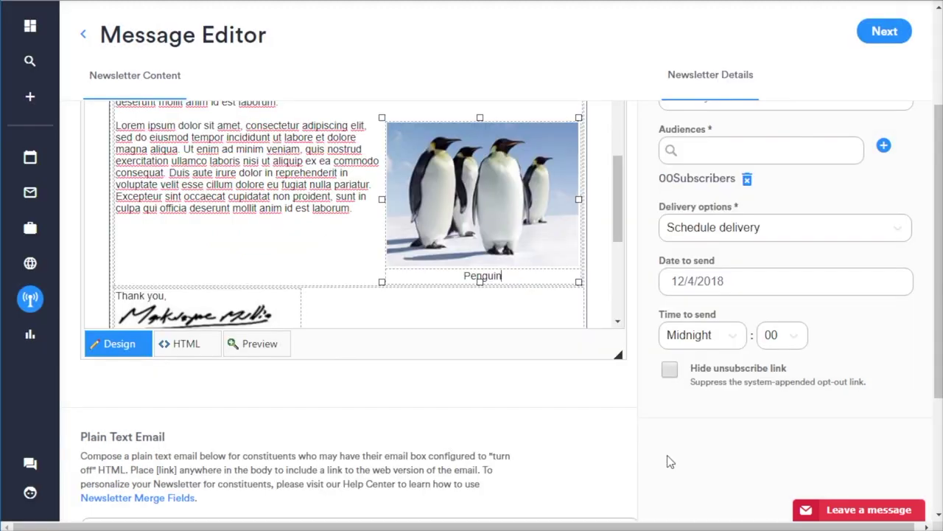
scroll(308, 230, "up", 2)
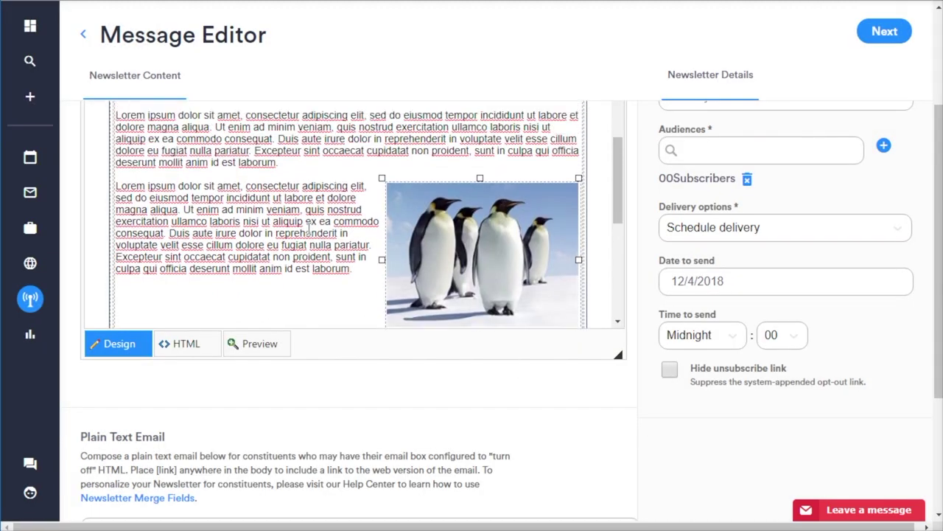
scroll(308, 228, "down", 1)
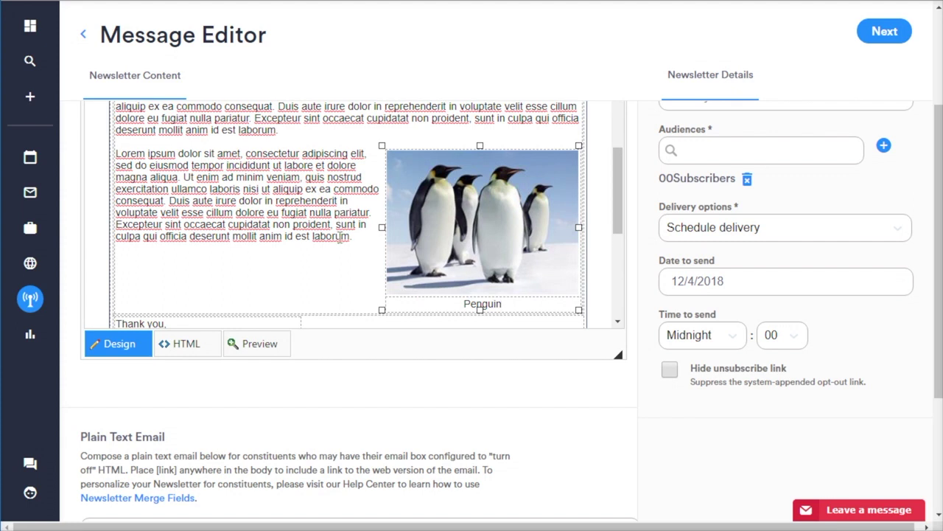
Change the delivery option to "Send a test to certain emails", enter the test recipient's e-mail address, and proceed to the test confirmation
scroll(339, 229, "up", 3)
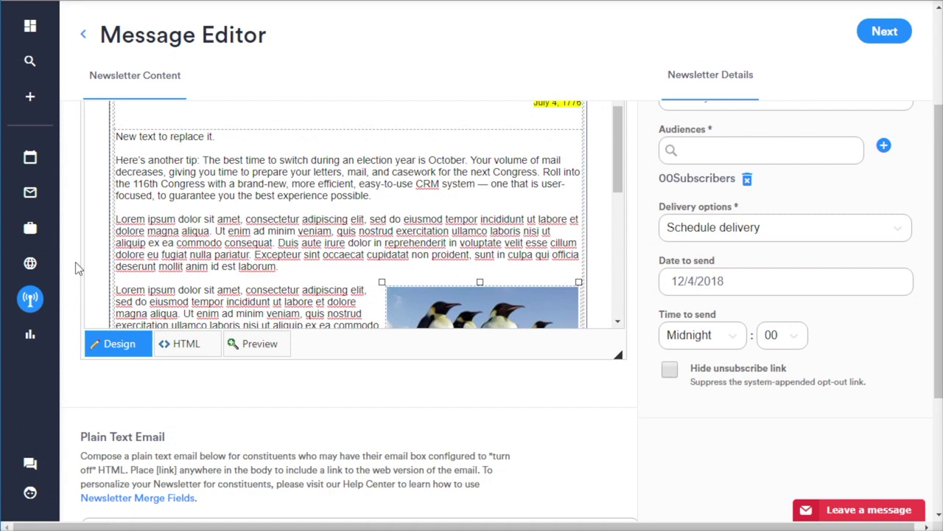
scroll(74, 263, "up", 3)
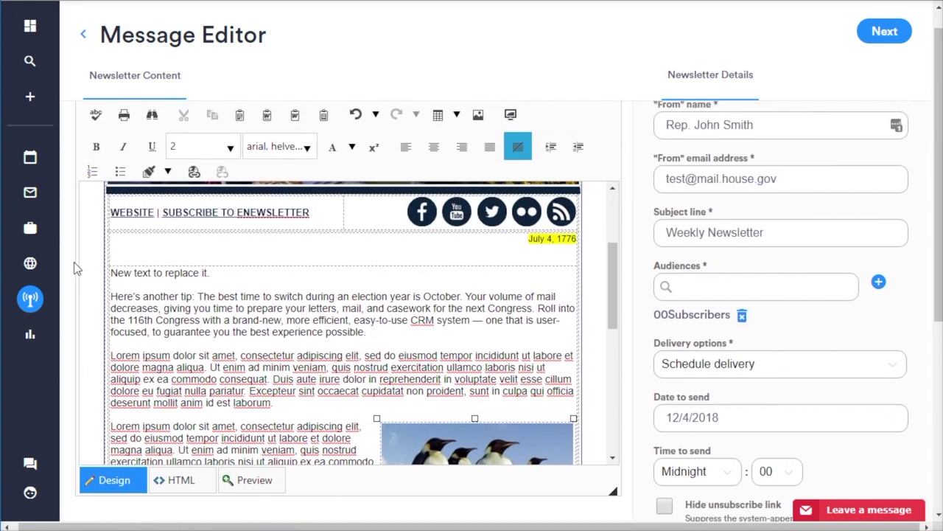
scroll(75, 263, "up", 1)
scroll(73, 269, "down", 1)
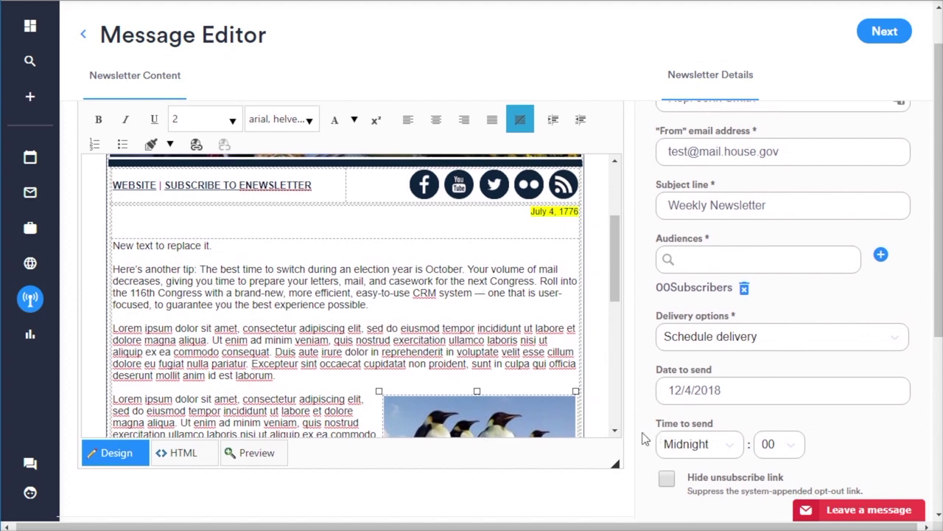
left_click(895, 339)
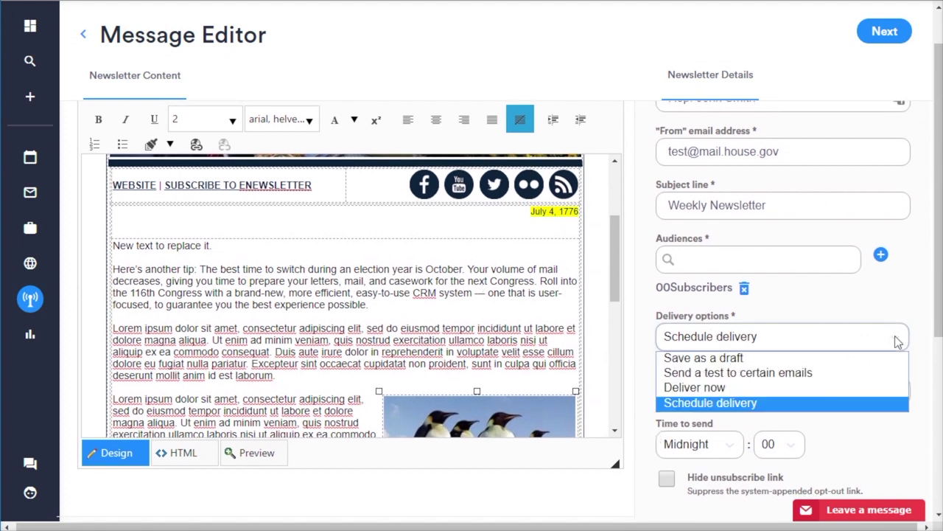
left_click(788, 378)
left_click(715, 407)
type("test@test.com")
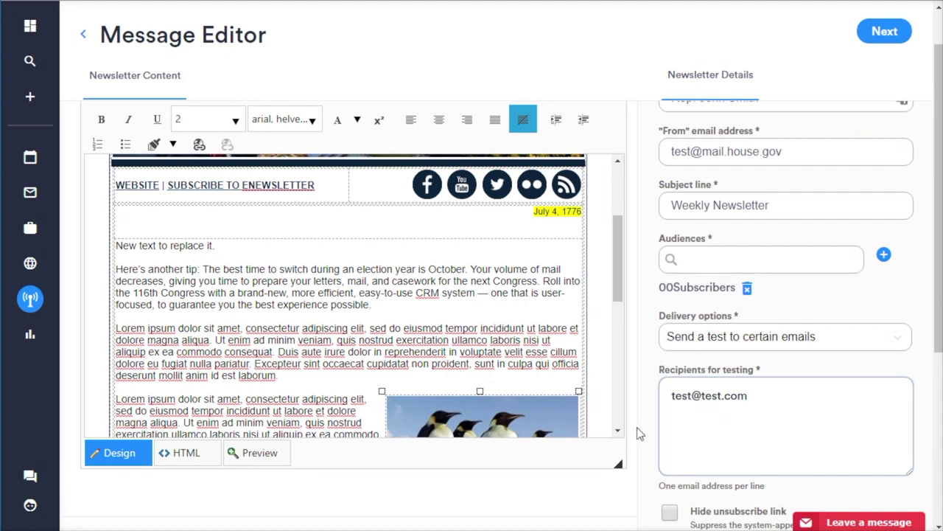
scroll(638, 434, "down", 2)
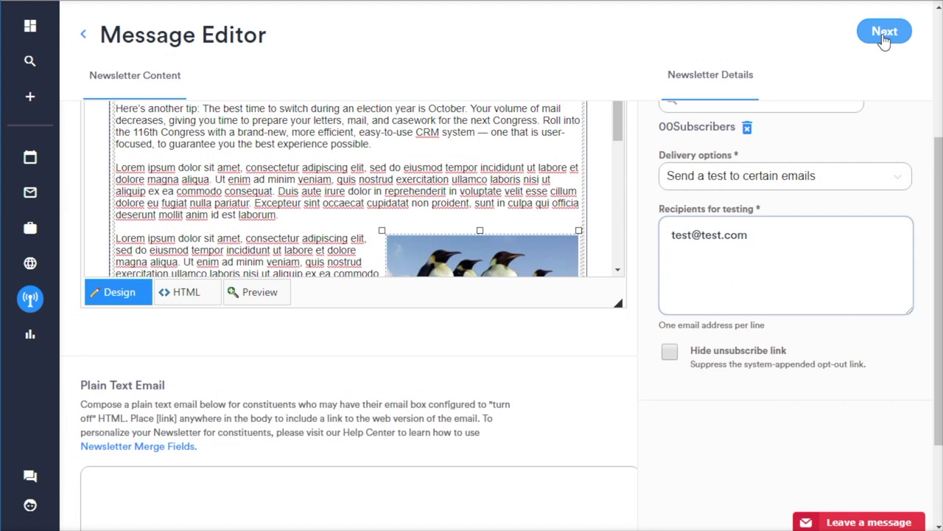
left_click(884, 33)
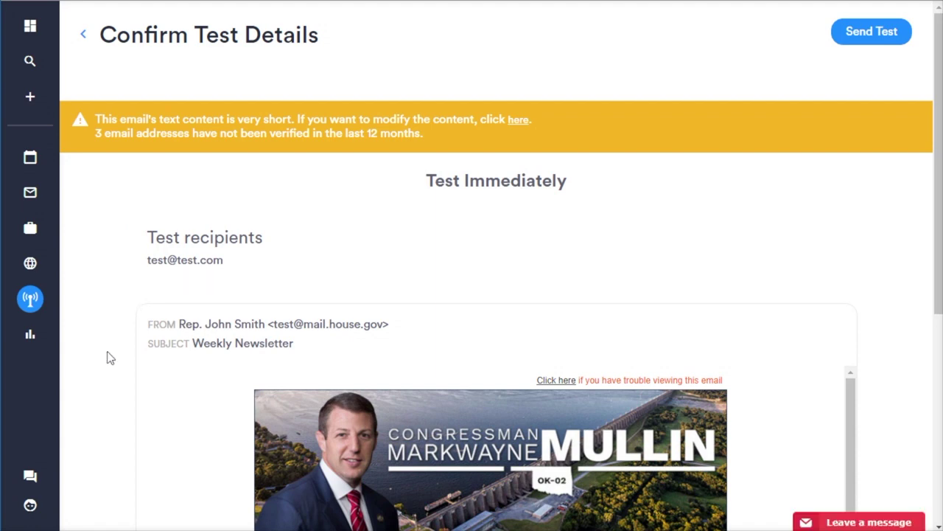
Review the Weekly Newsletter test preview from its header down to the signature and the list of votes
scroll(107, 371, "down", 5)
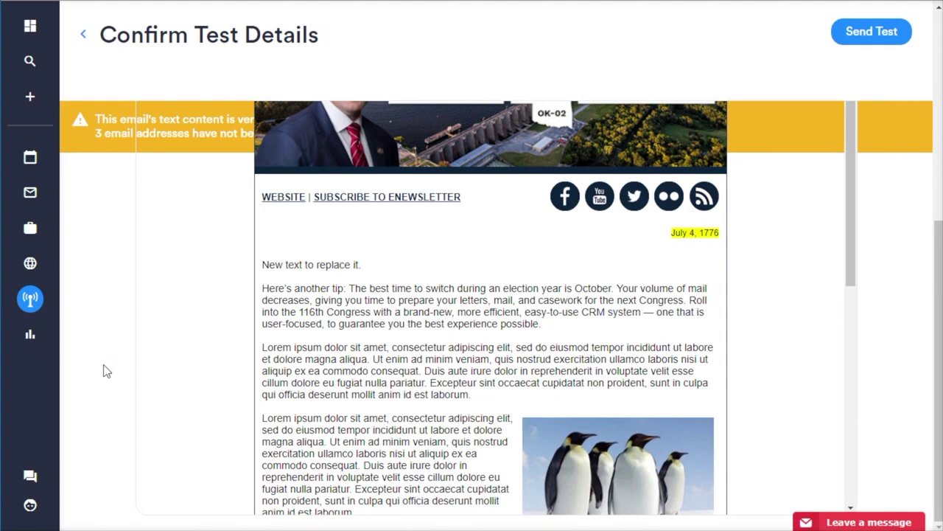
scroll(221, 394, "down", 5)
scroll(223, 395, "up", 2)
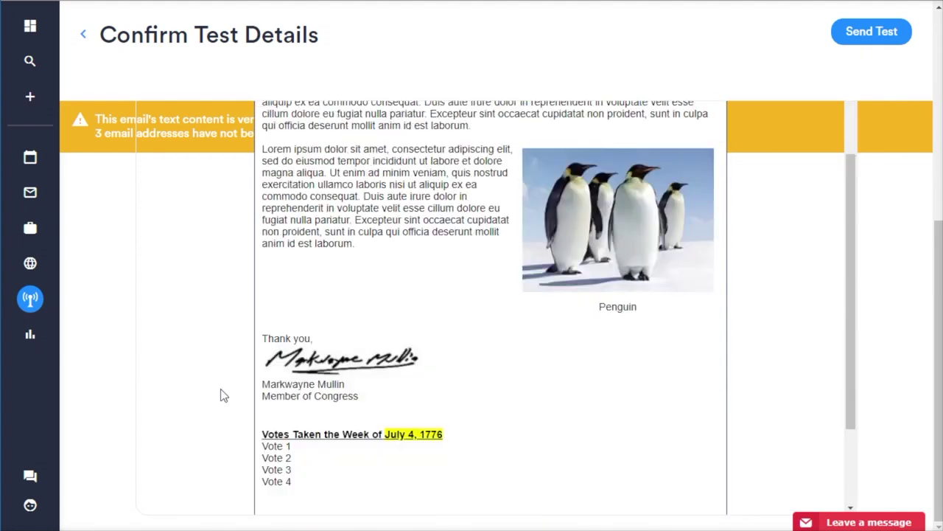
scroll(221, 395, "up", 4)
scroll(117, 358, "up", 5)
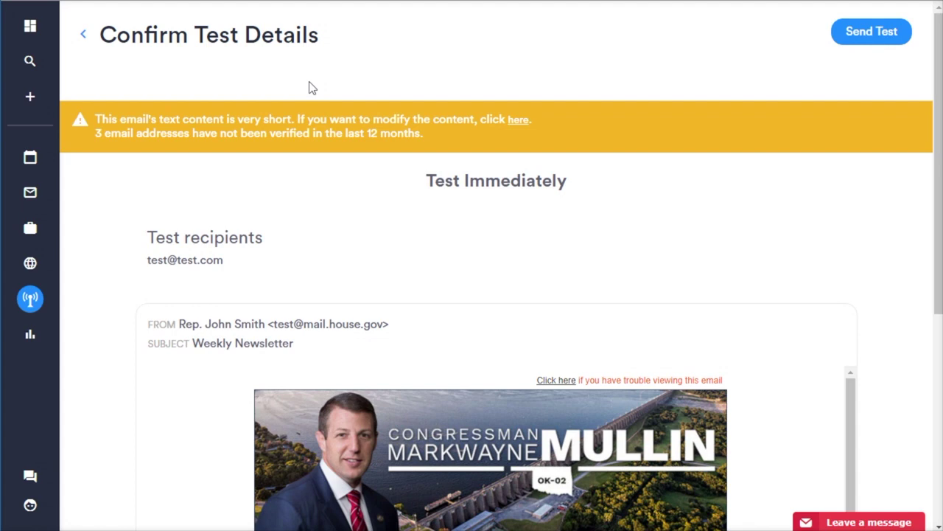
Return to the message editor and save the Weekly Newsletter with the delivery option "Save as a draft"
left_click(84, 37)
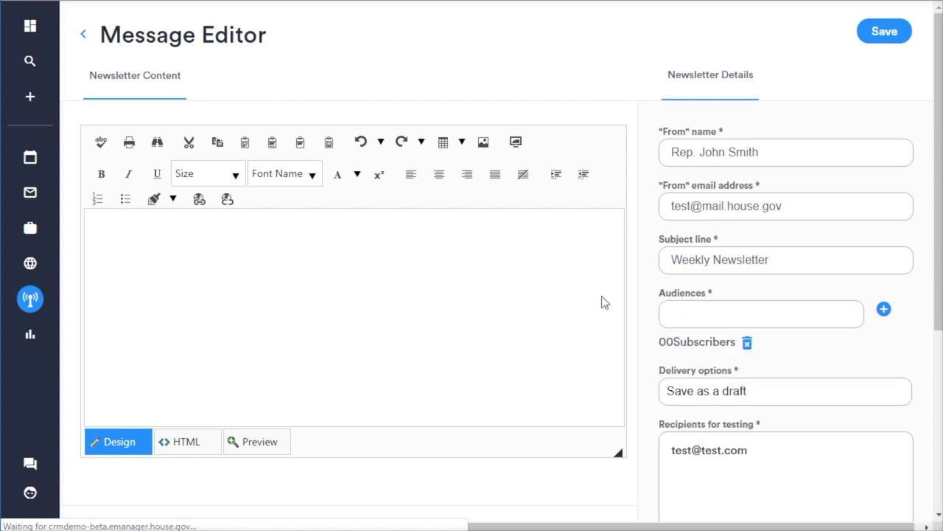
scroll(545, 437, "down", 4)
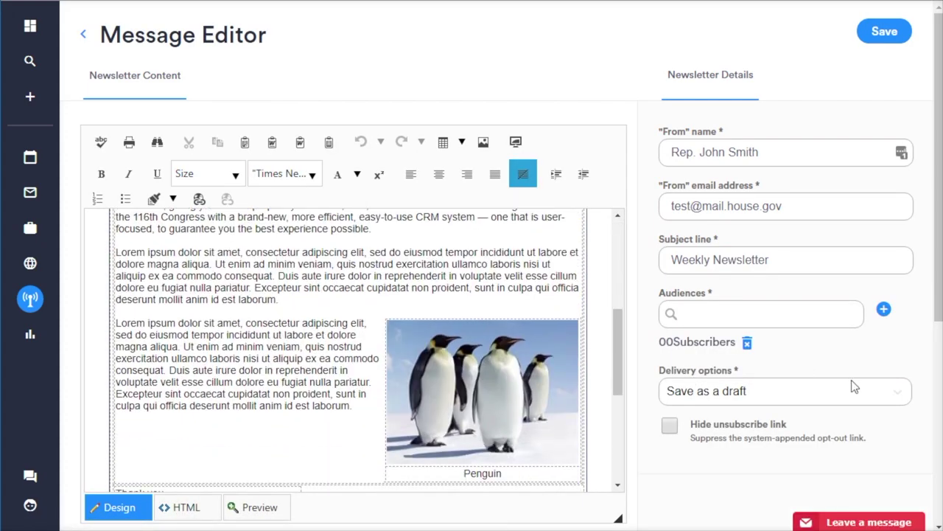
left_click(898, 392)
left_click(821, 413)
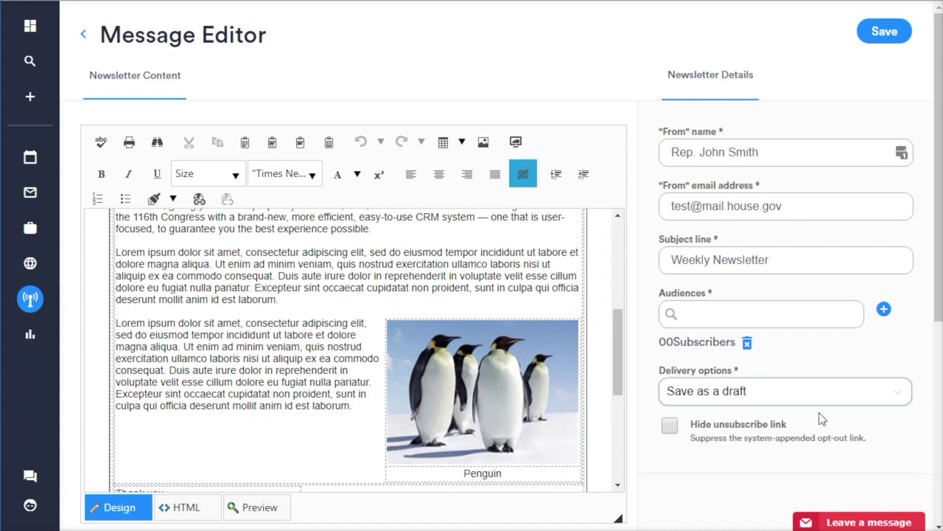
left_click(878, 32)
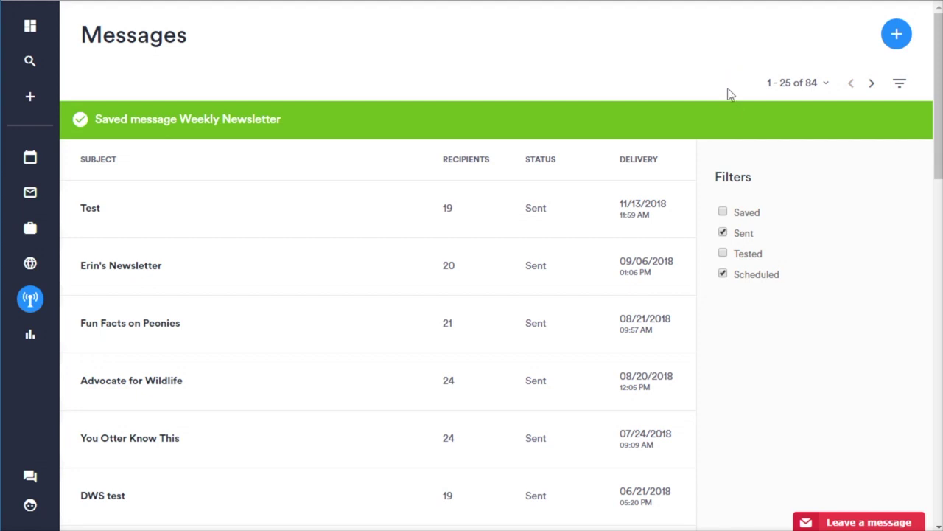
Include saved messages in the outreach message list and open the email message statistics
left_click(723, 213)
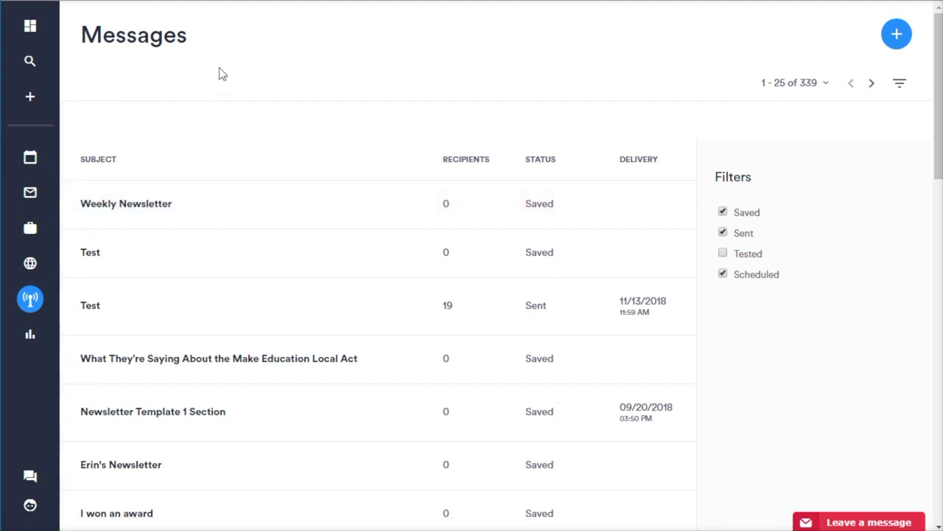
mouse_move(30, 299)
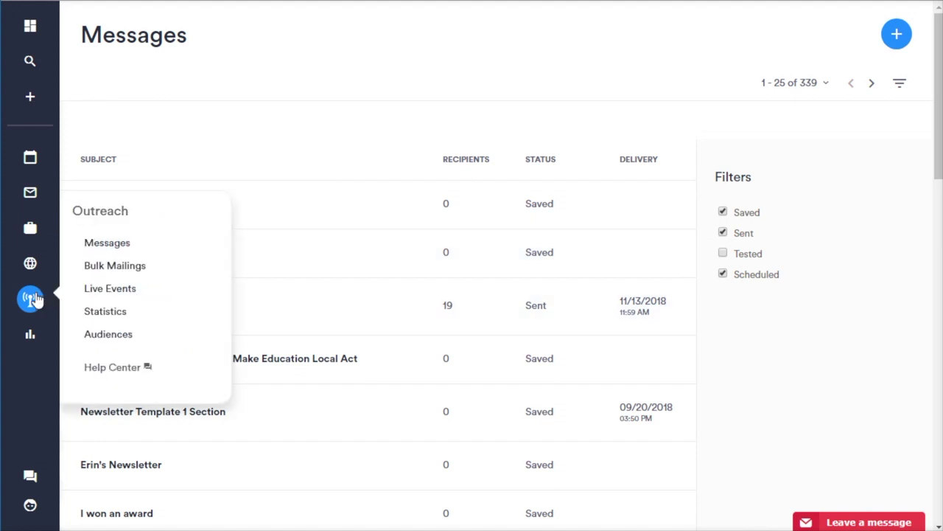
left_click(99, 312)
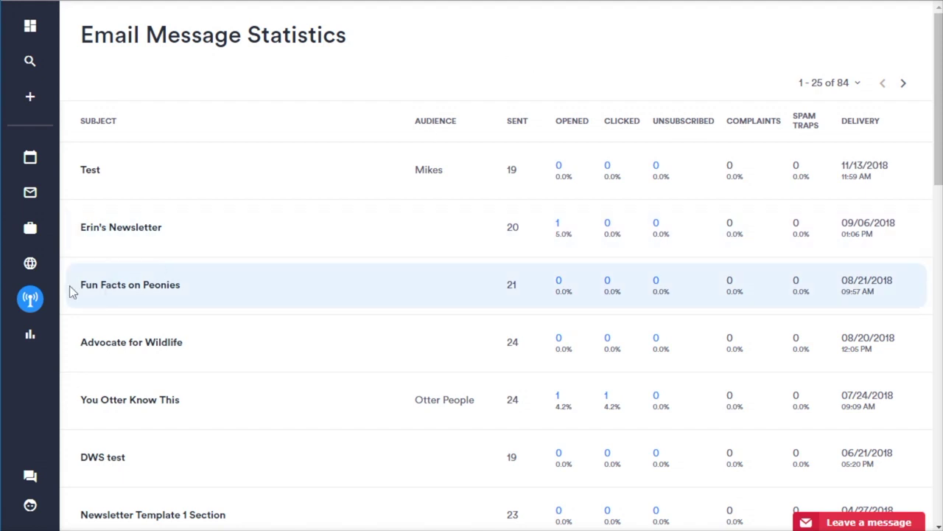
Create a new outreach audience named "Test audience" and restrict it to people known to be in the district
mouse_move(41, 303)
left_click(100, 337)
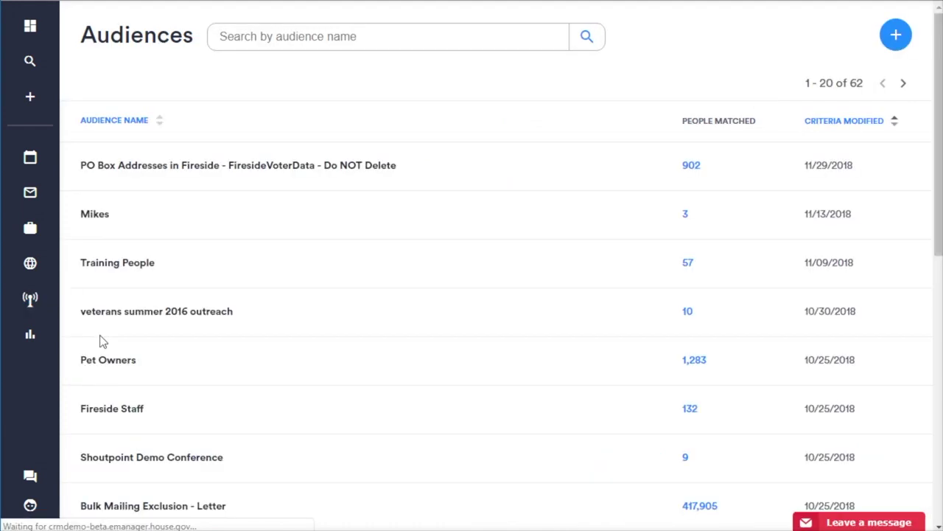
left_click(897, 37)
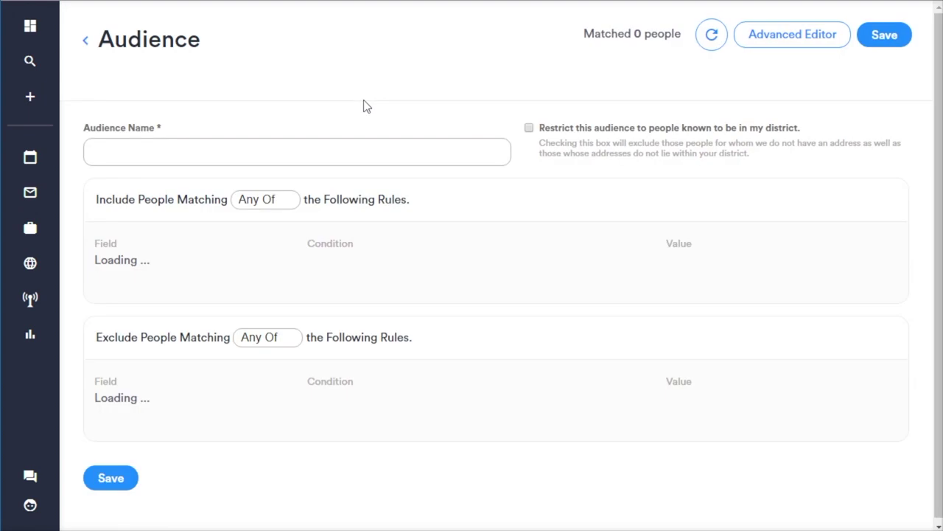
left_click(175, 157)
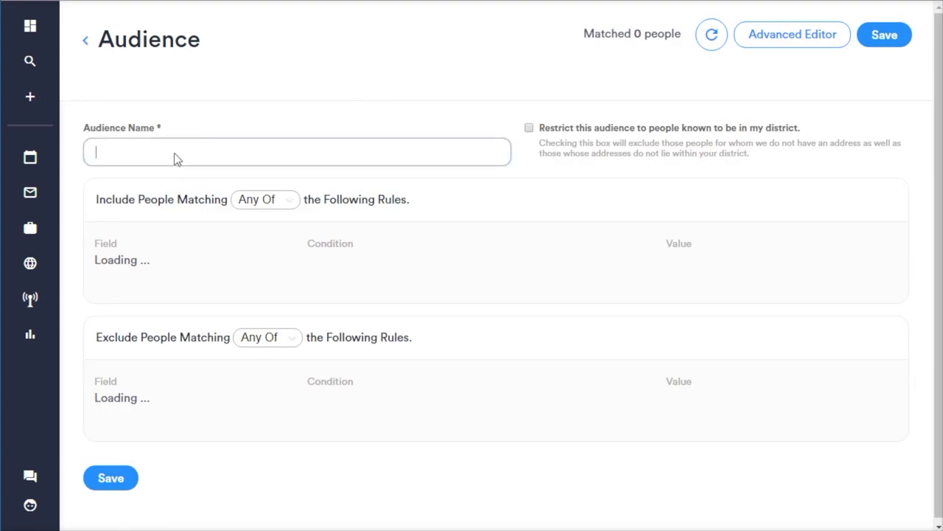
type("Test audience")
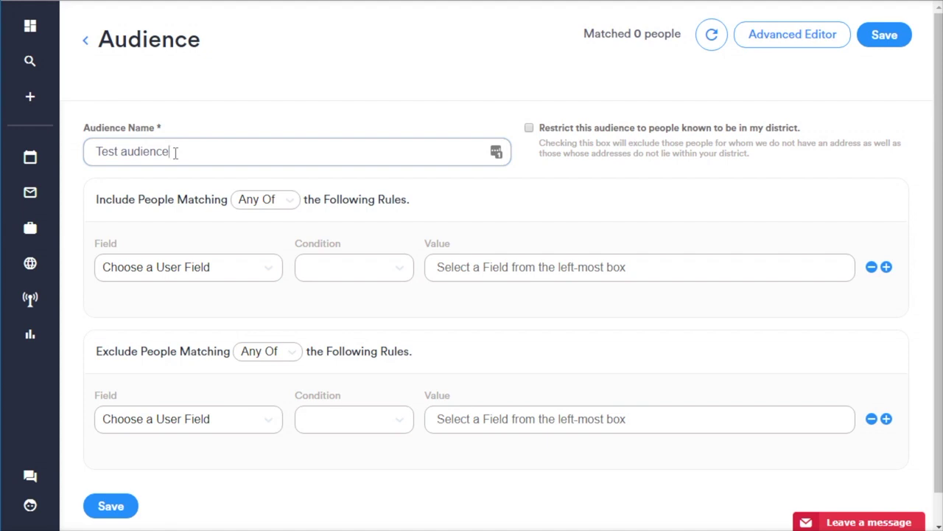
left_click(529, 131)
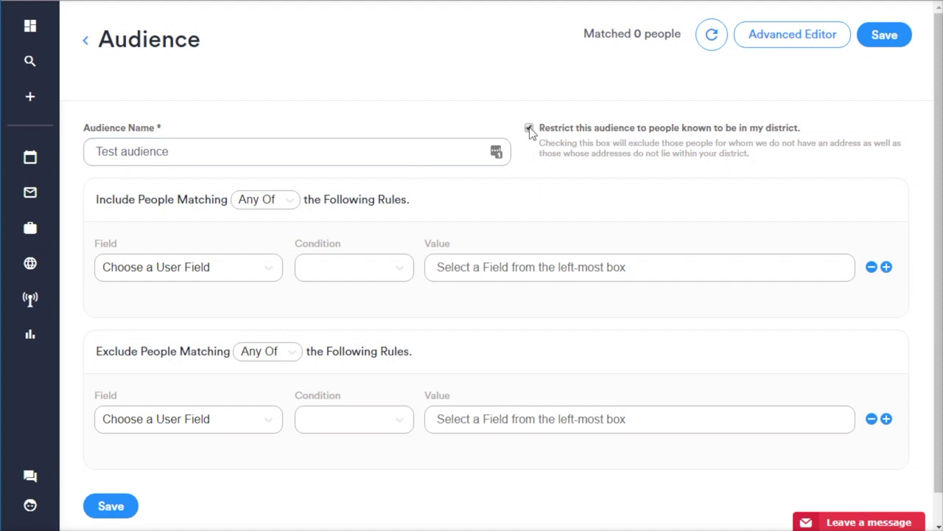
Browse the user fields available for the audience's inclusion rule without choosing one
left_click(271, 274)
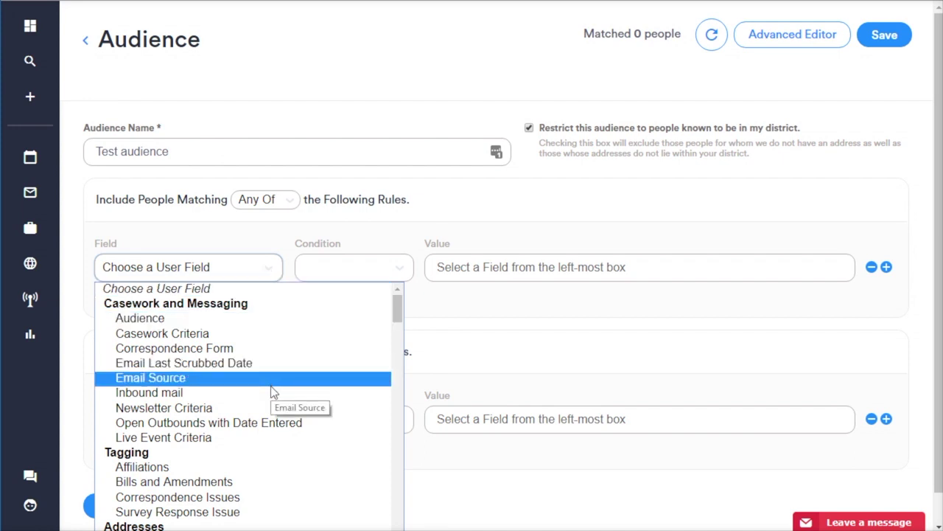
scroll(273, 391, "down", 1)
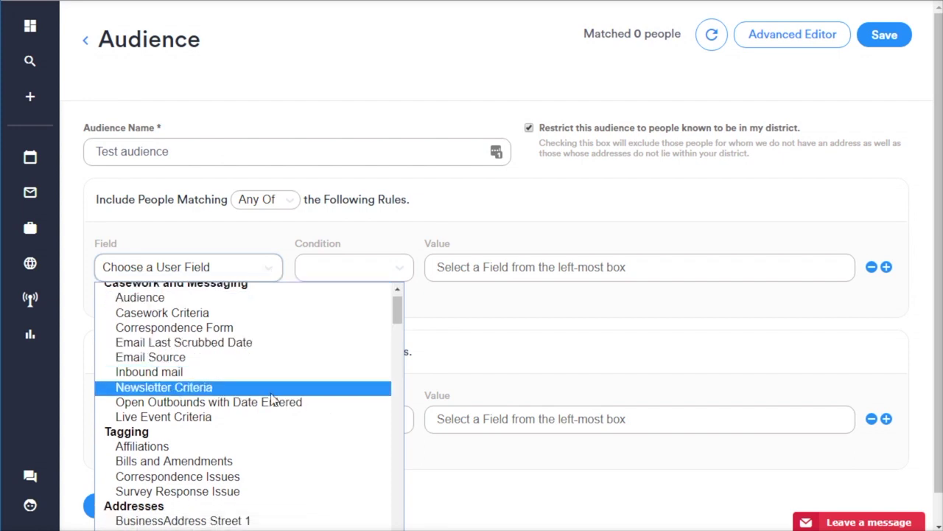
scroll(254, 369, "up", 1)
scroll(224, 420, "down", 7)
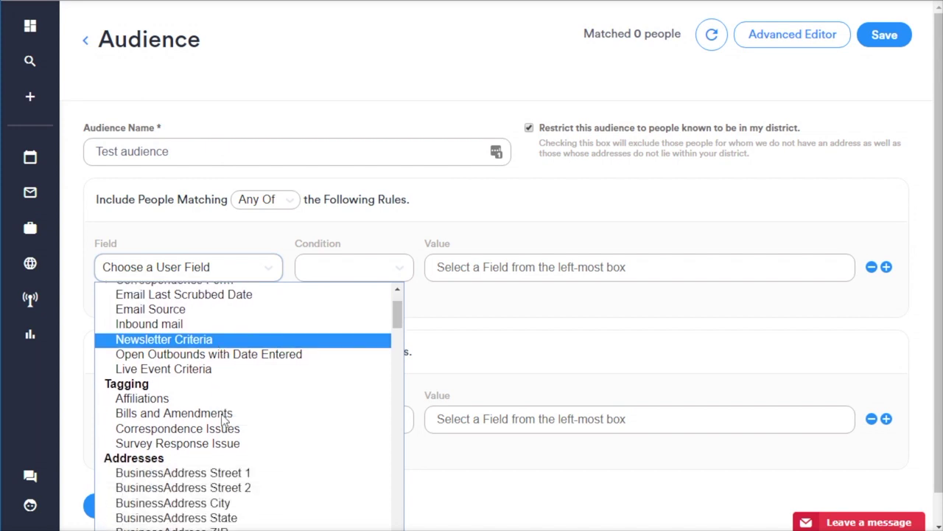
scroll(224, 420, "down", 10)
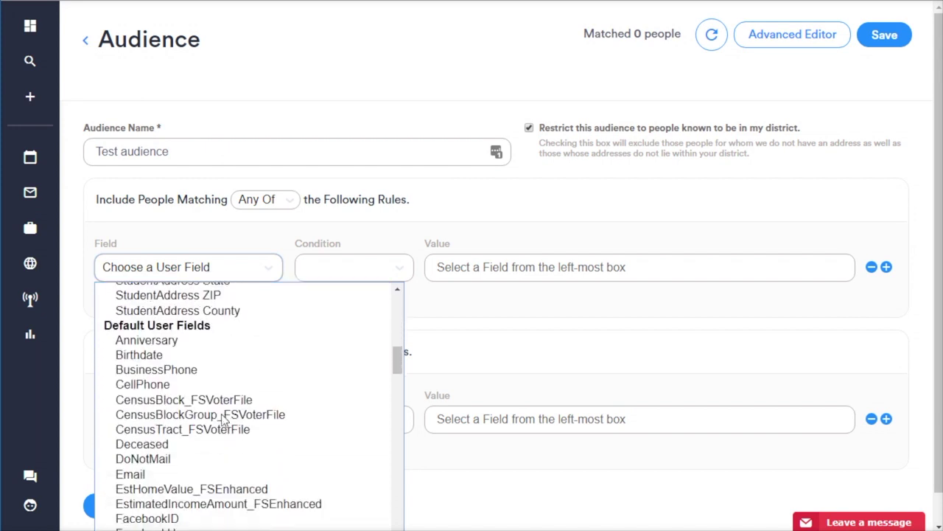
scroll(224, 420, "down", 8)
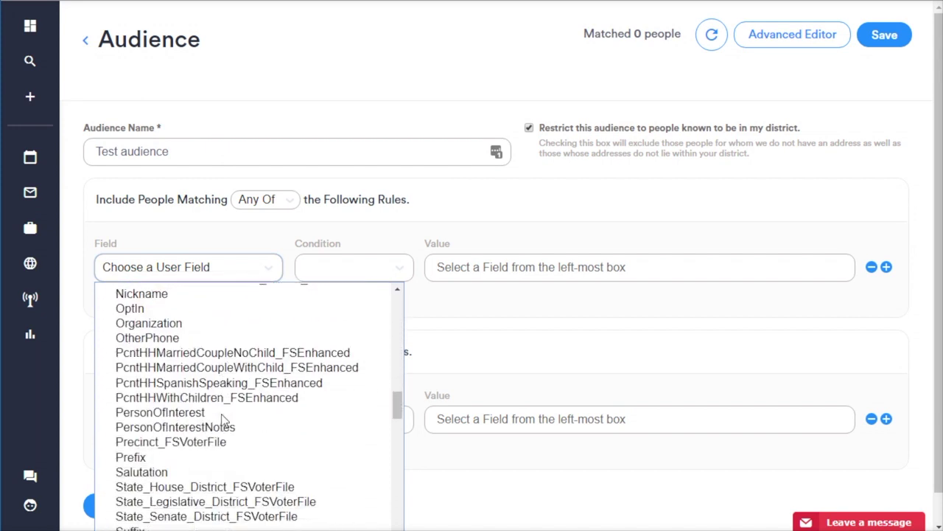
scroll(224, 420, "up", 12)
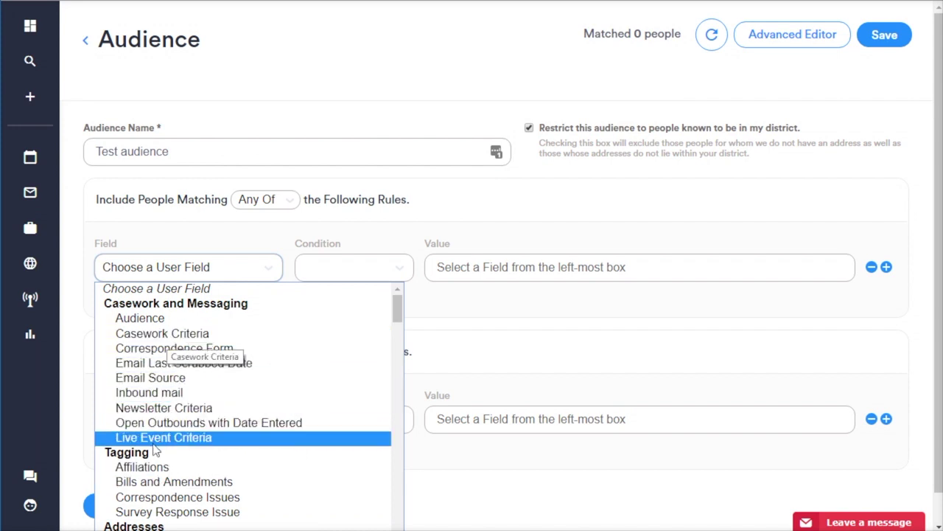
left_click(73, 302)
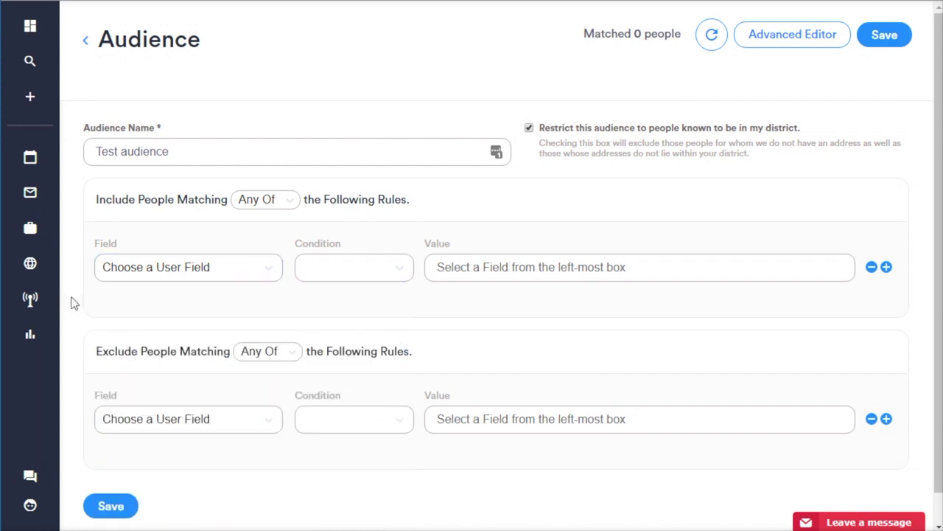
Set the inclusion rule to HomeAddress County Is Equal To "Bexar" and refresh the matched people count
left_click(269, 271)
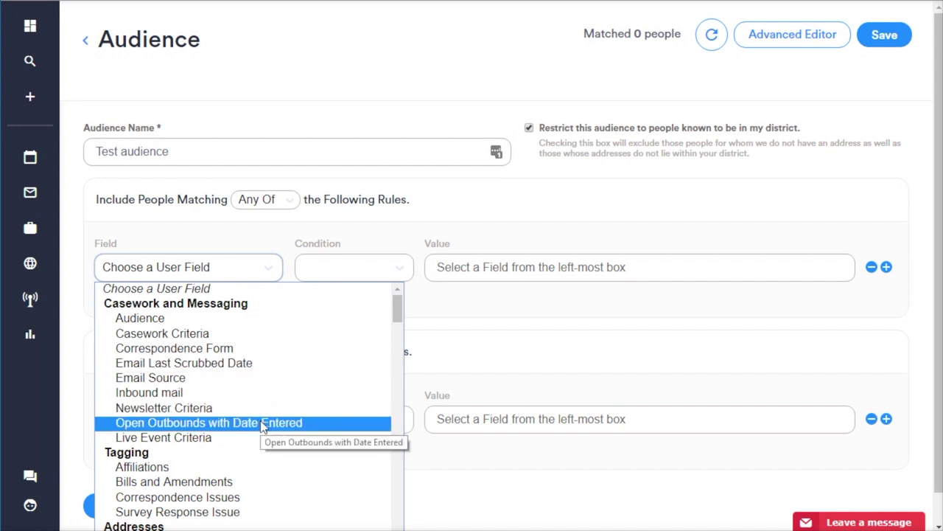
scroll(261, 426, "down", 5)
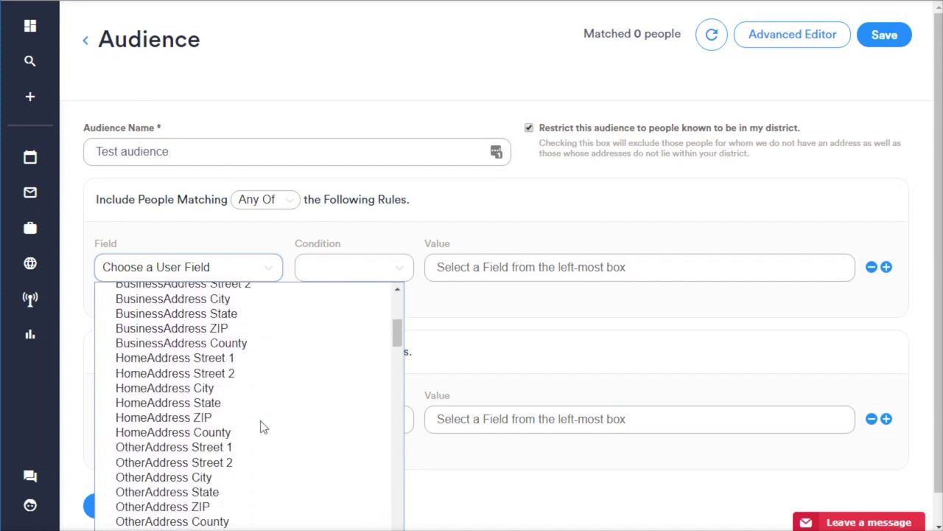
scroll(262, 426, "down", 1)
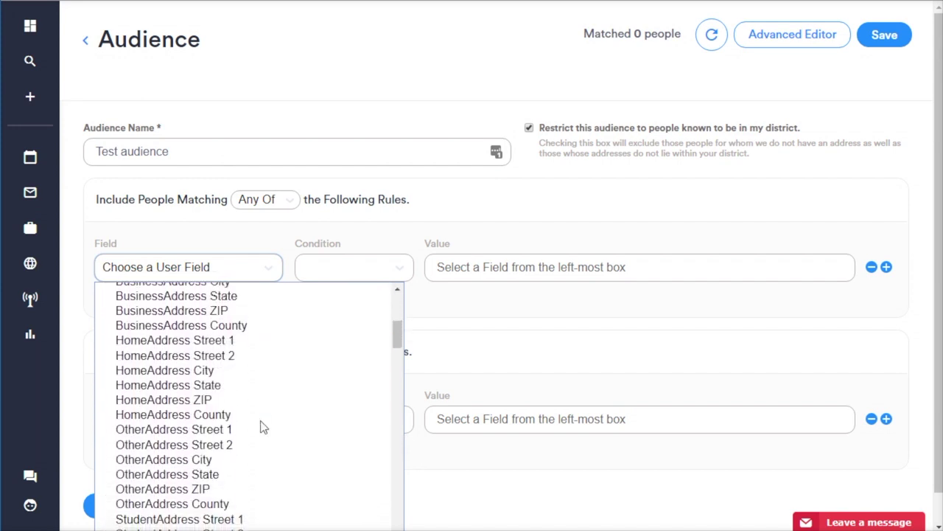
left_click(218, 415)
left_click(474, 272)
type("Bexar")
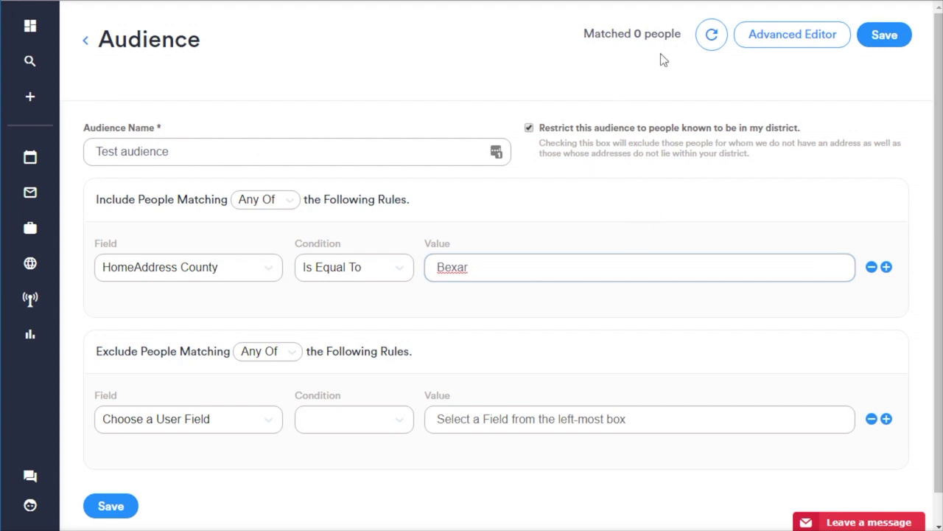
left_click(710, 43)
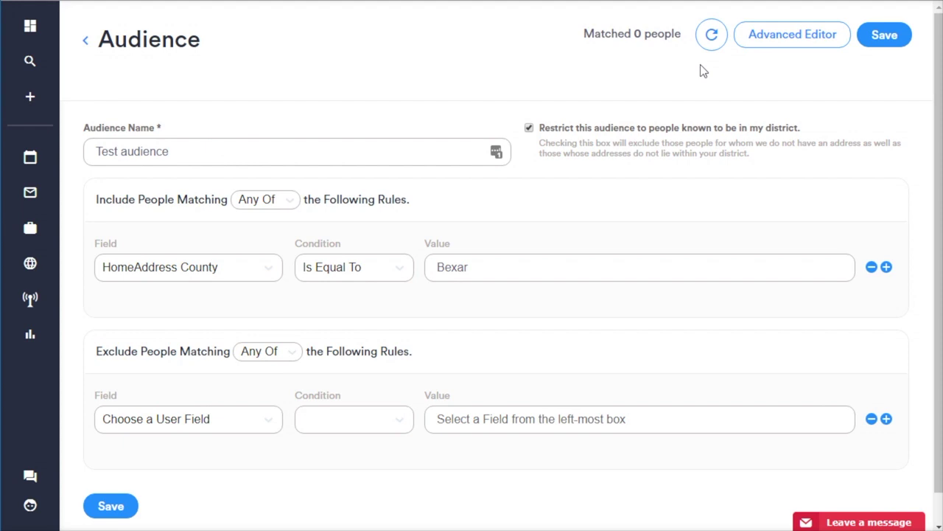
left_click(886, 267)
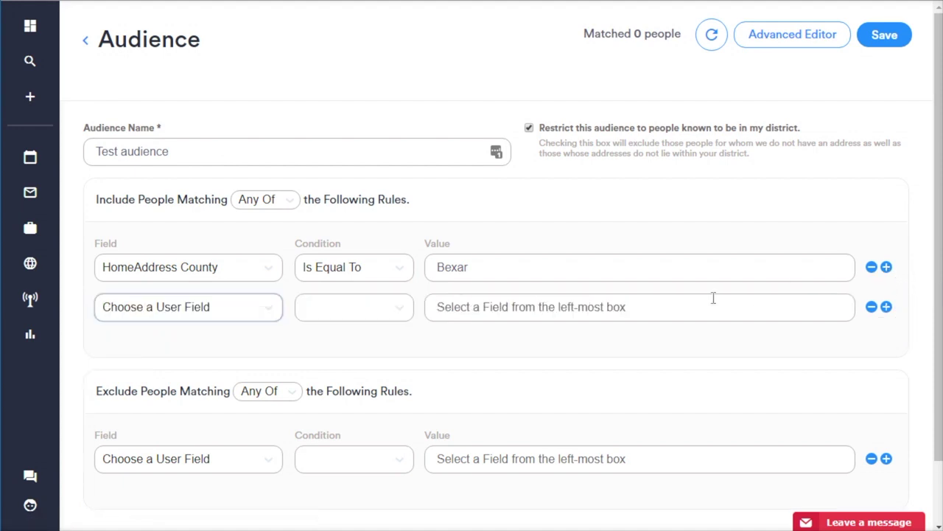
left_click(872, 308)
scroll(774, 349, "down", 1)
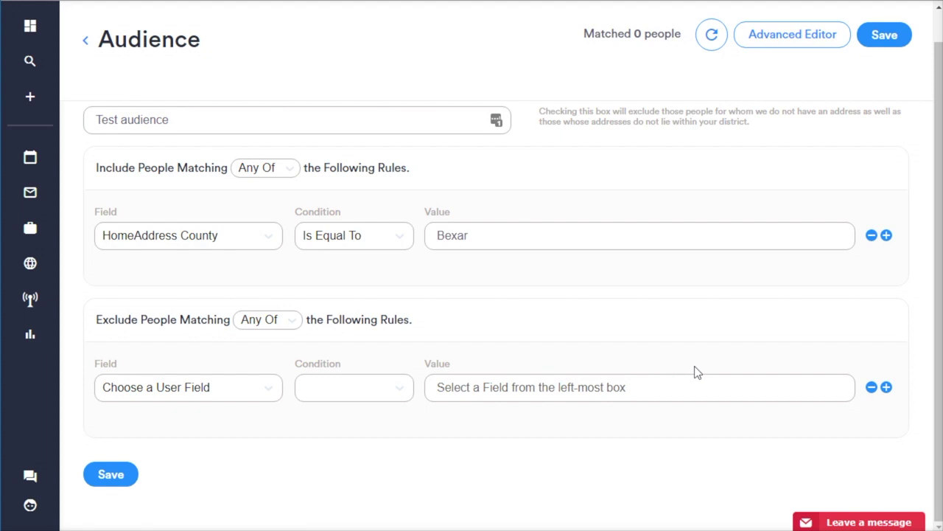
scroll(696, 372, "up", 1)
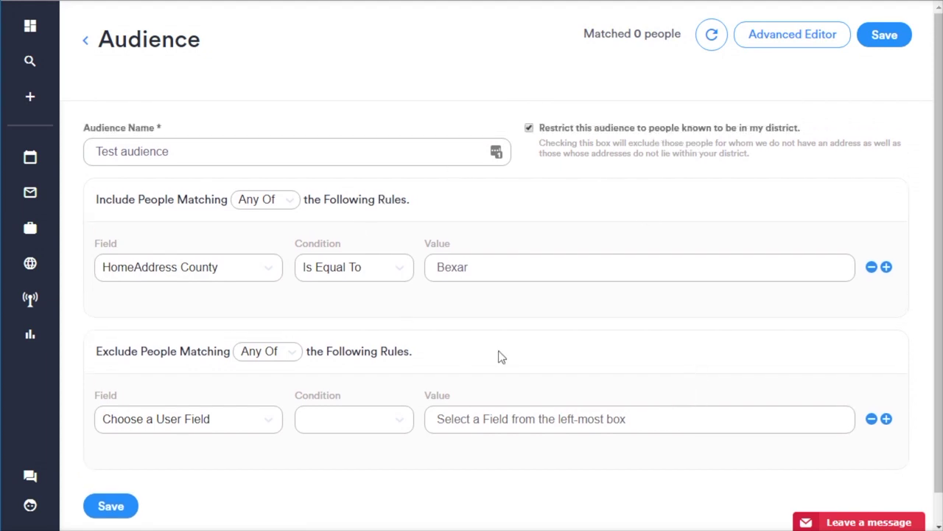
Save the new audience, view the people matching its criteria, and show the actions available for them
left_click(891, 46)
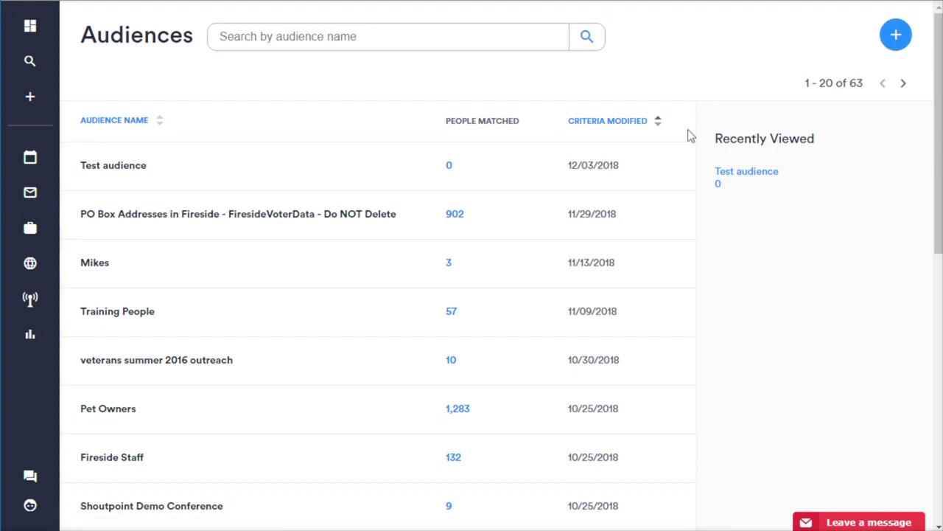
mouse_move(668, 177)
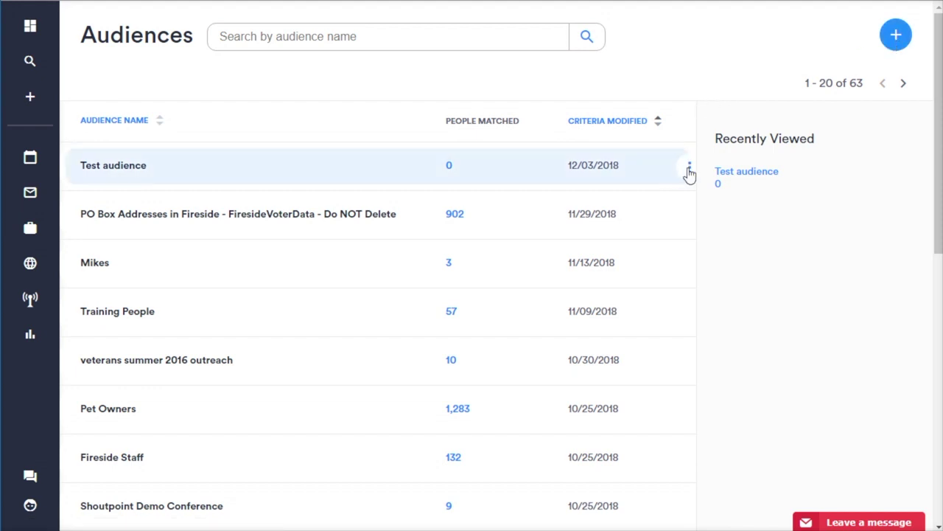
left_click(690, 171)
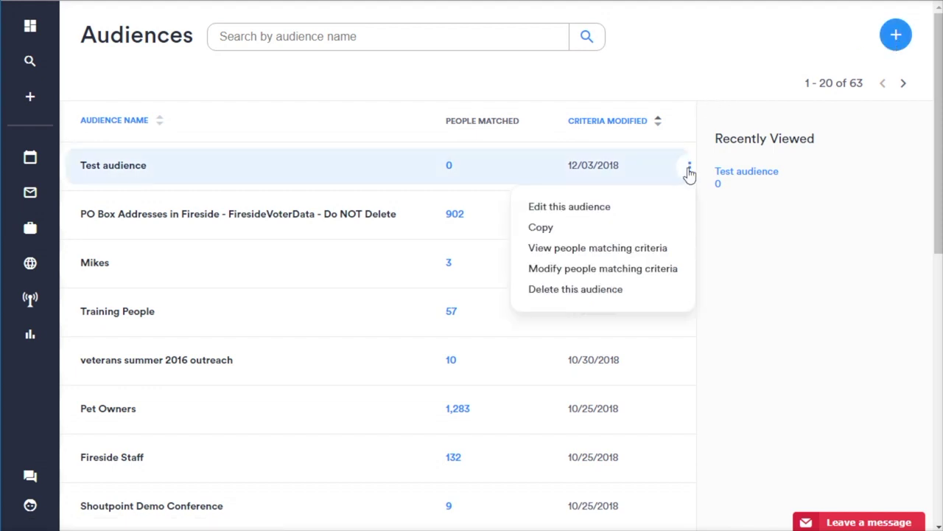
left_click(615, 253)
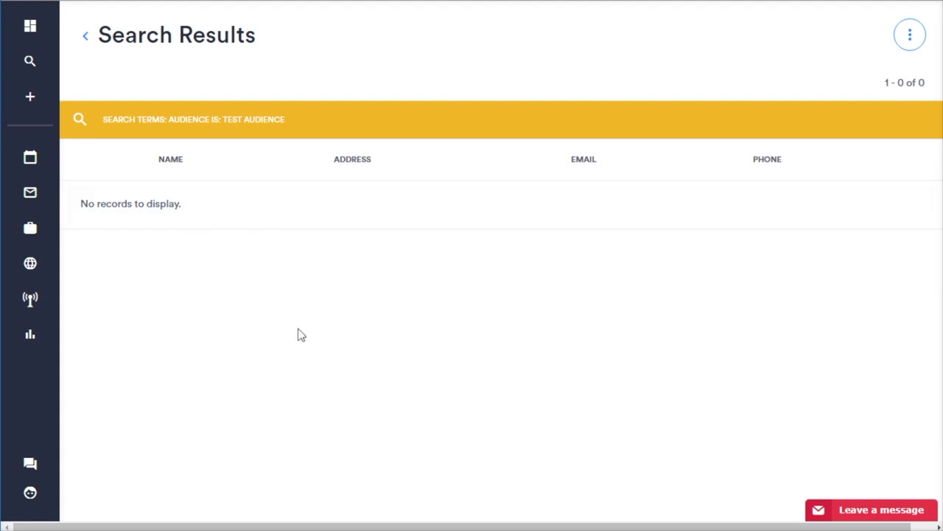
left_click(909, 36)
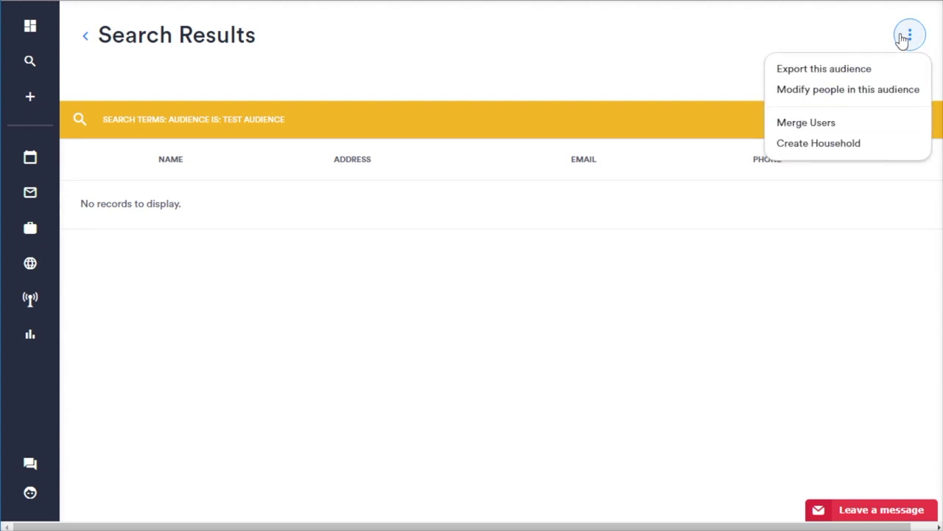
Review the fields offered for exporting the test audience, then return to the search results without exporting
left_click(833, 71)
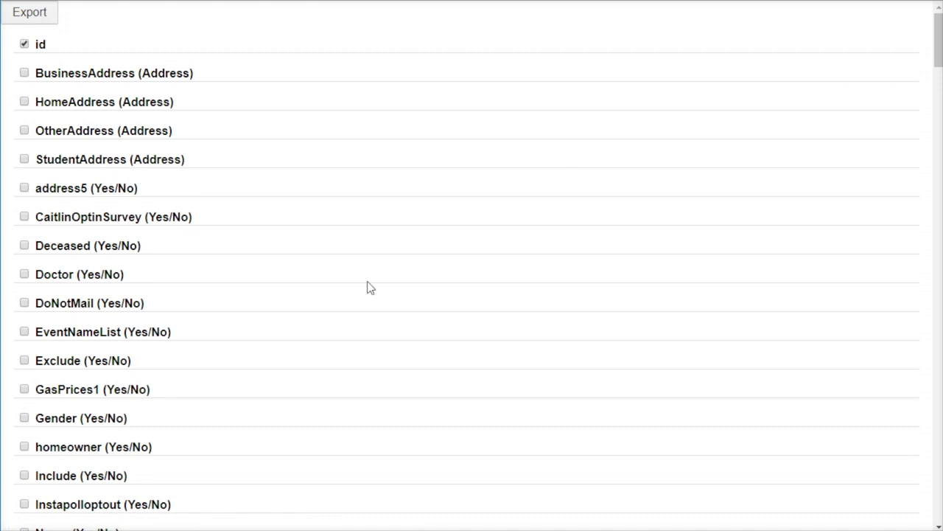
scroll(363, 310, "down", 1)
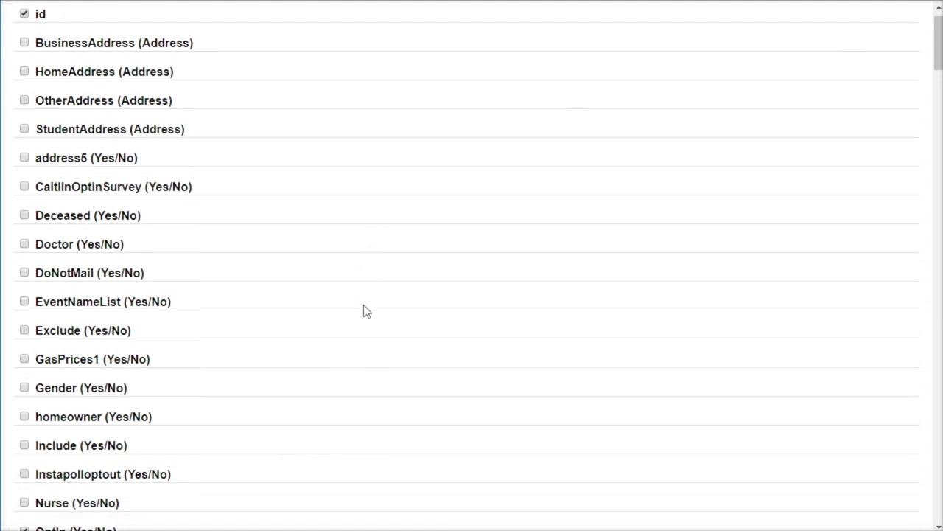
scroll(363, 309, "up", 1)
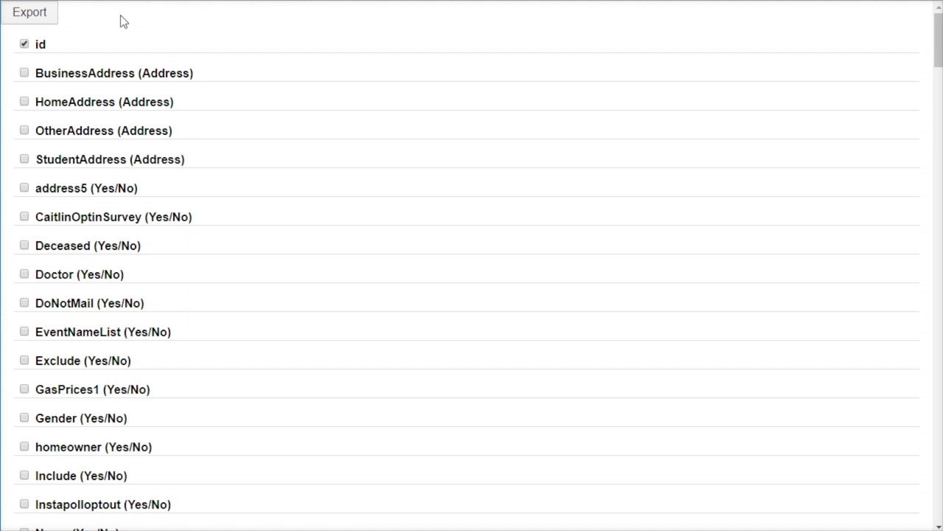
left_click(18, 2)
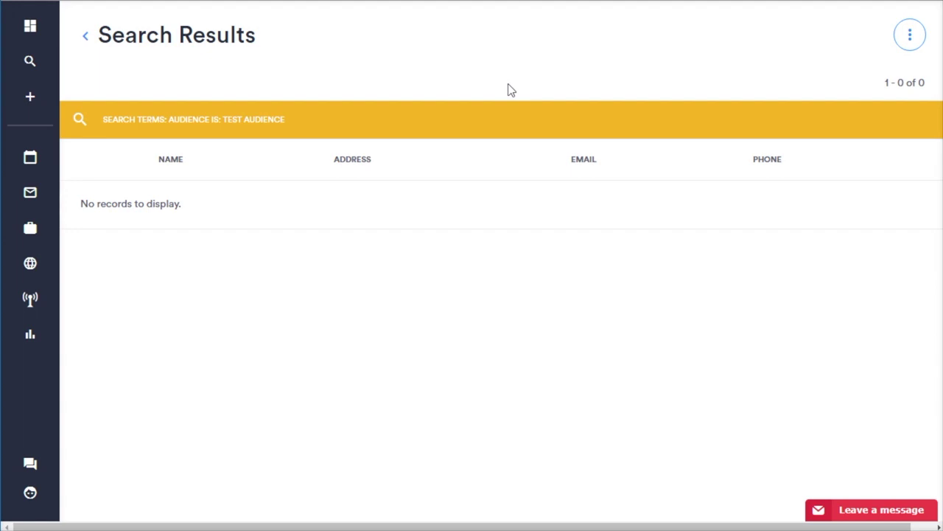
Start a new website page and name it "Biography for Me"
left_click(33, 263)
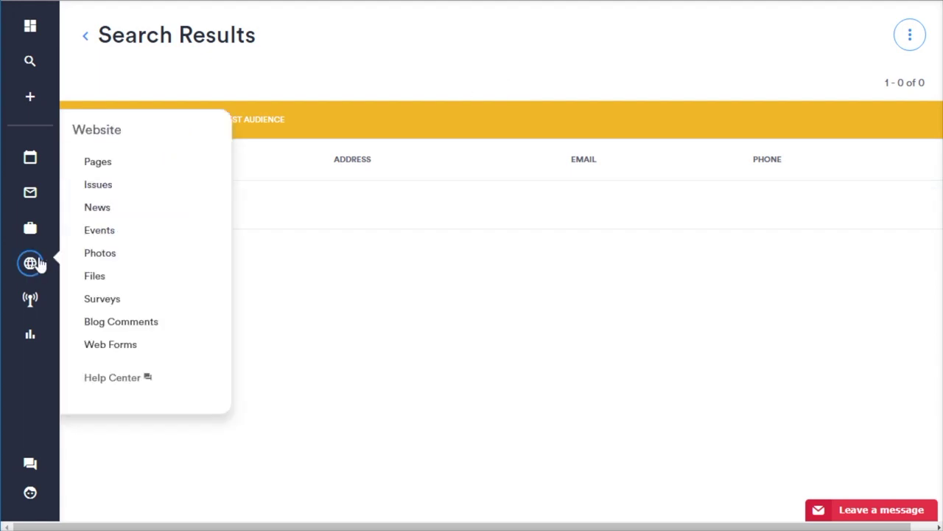
left_click(100, 168)
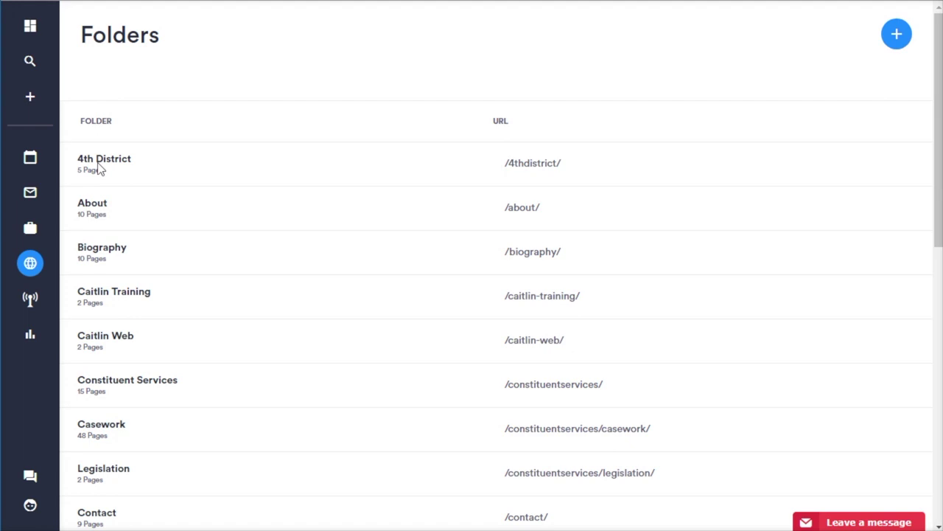
left_click(897, 42)
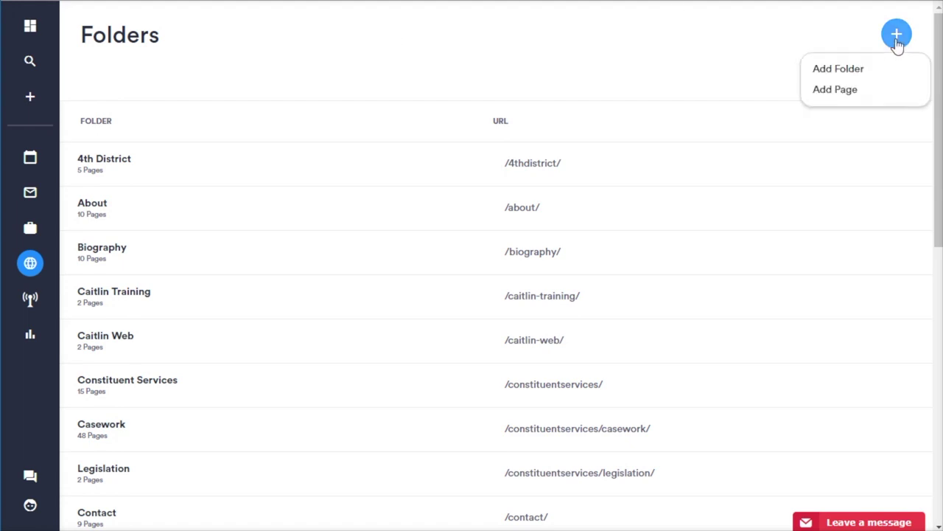
left_click(844, 98)
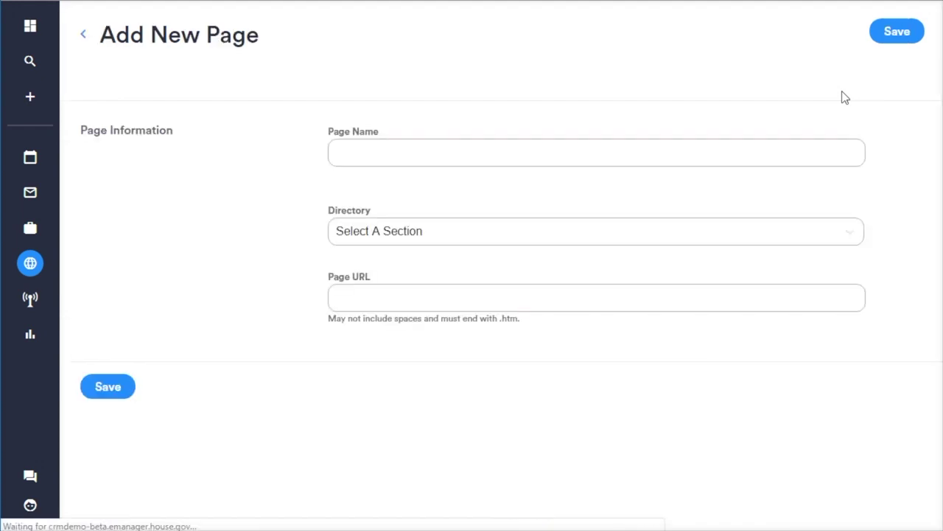
left_click(698, 153)
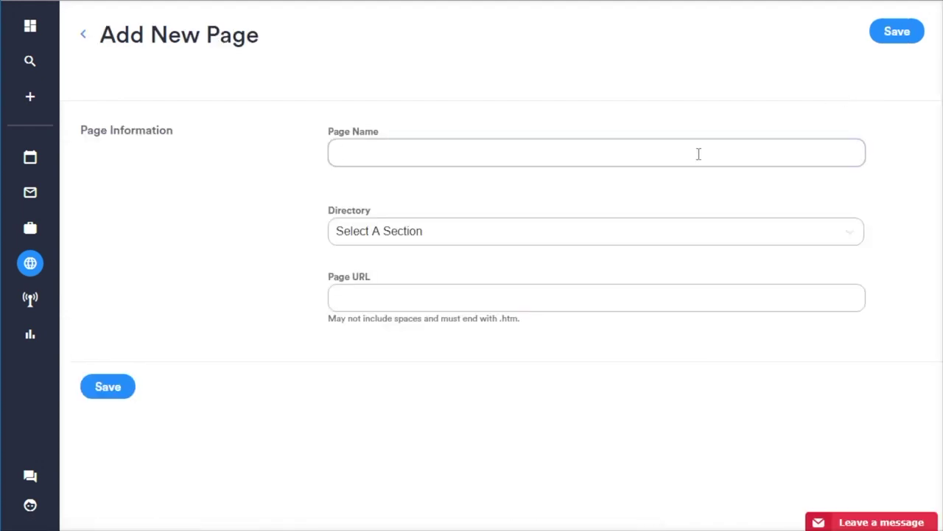
type("Biograp")
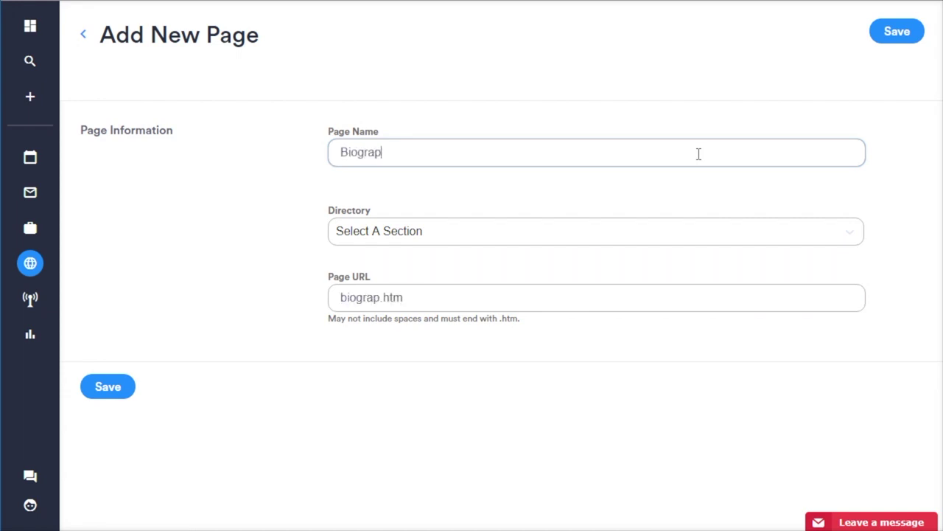
type("hy for Me")
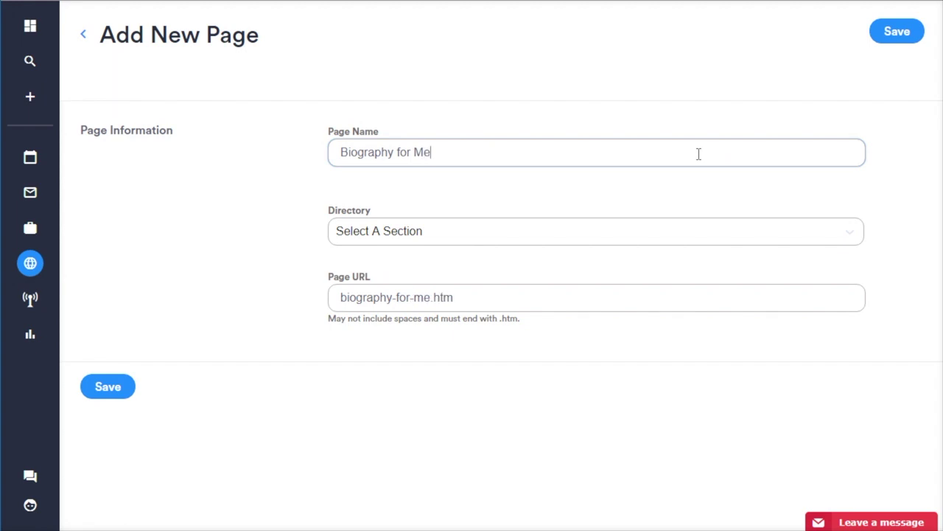
Assign the new page to the Biography directory and save it
left_click(576, 234)
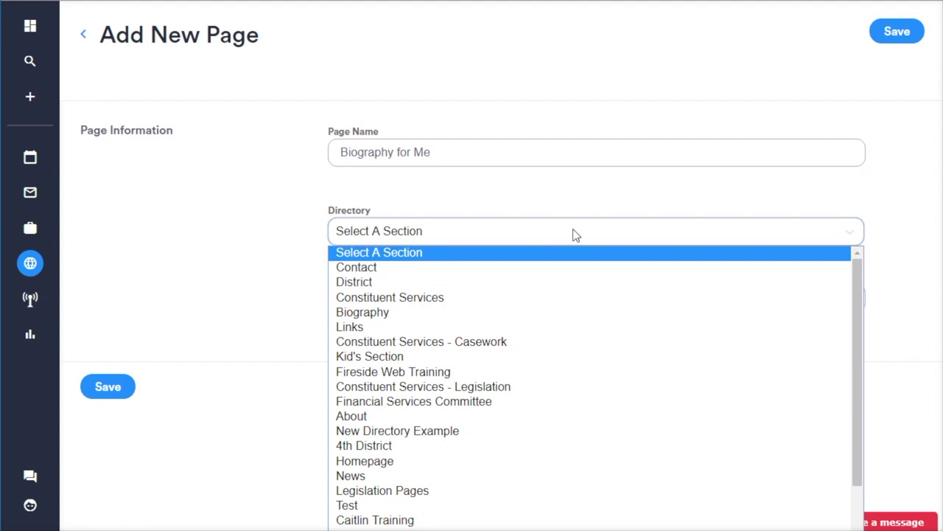
scroll(523, 384, "down", 2)
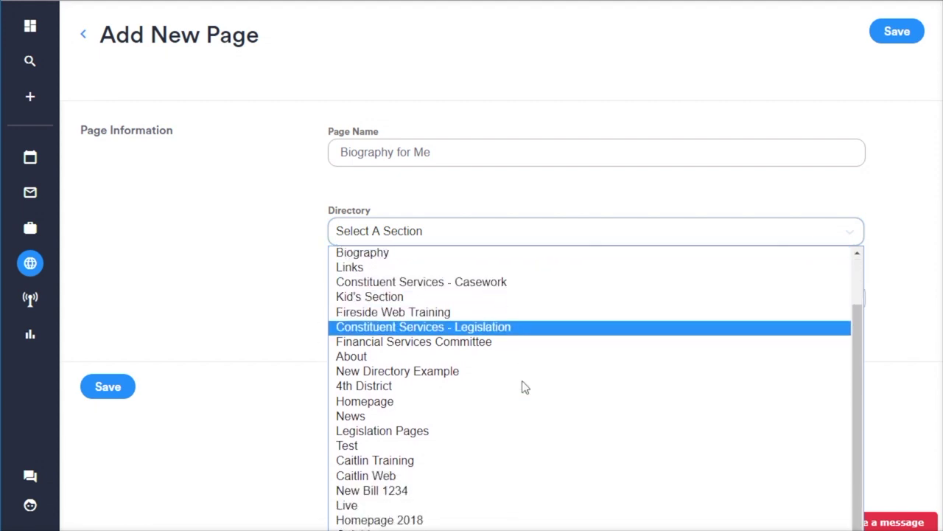
scroll(524, 385, "up", 2)
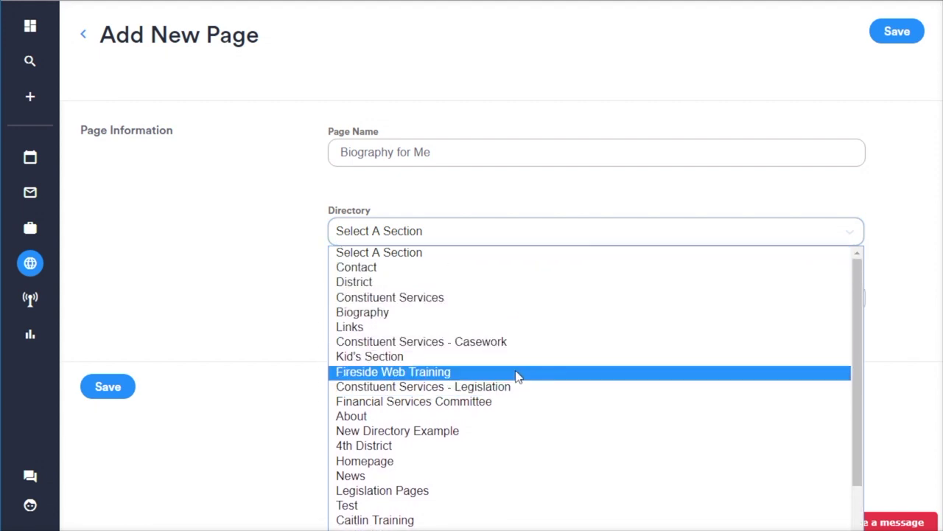
left_click(436, 314)
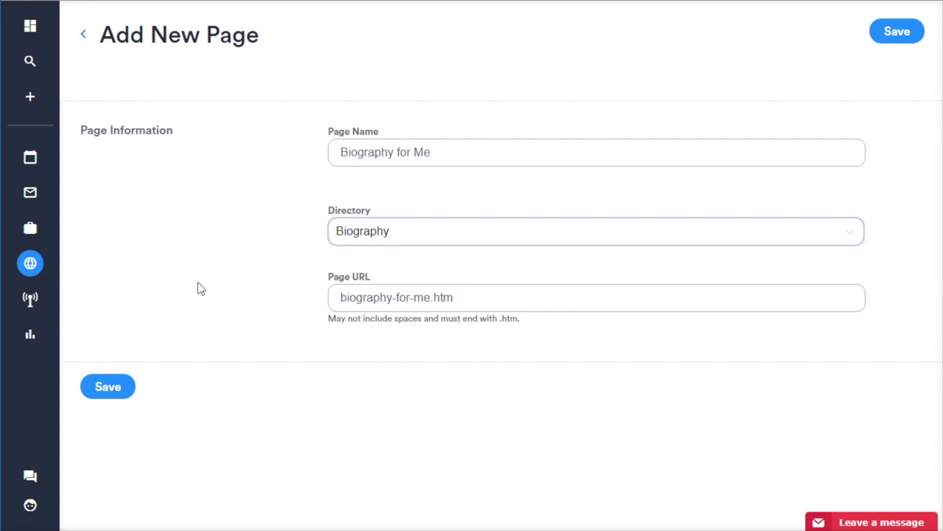
left_click(108, 387)
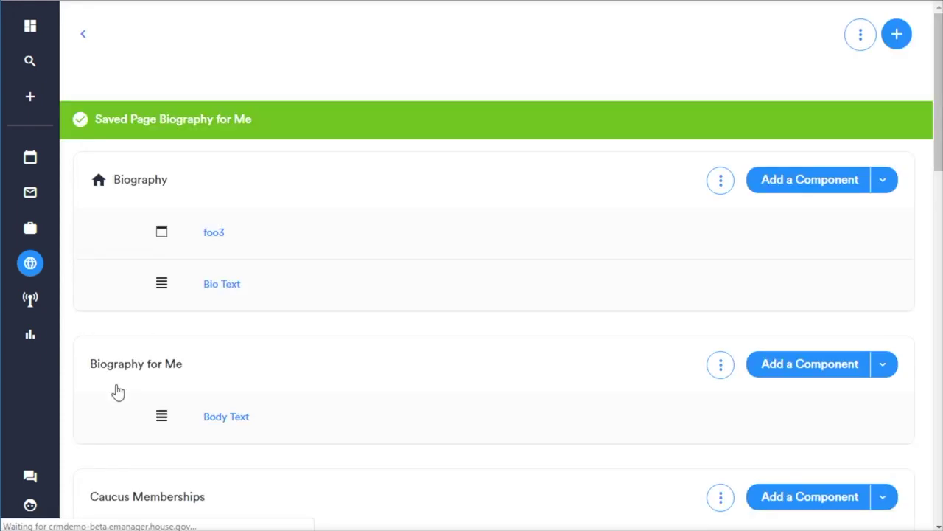
Fill the Body Text component of the Biography for Me page with "This is my bio for me." and save it
scroll(297, 361, "down", 3)
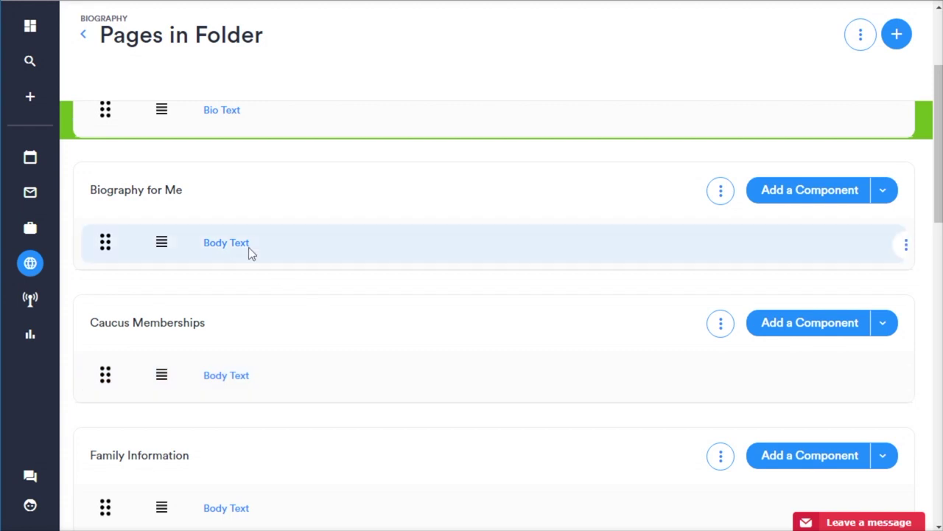
left_click(234, 248)
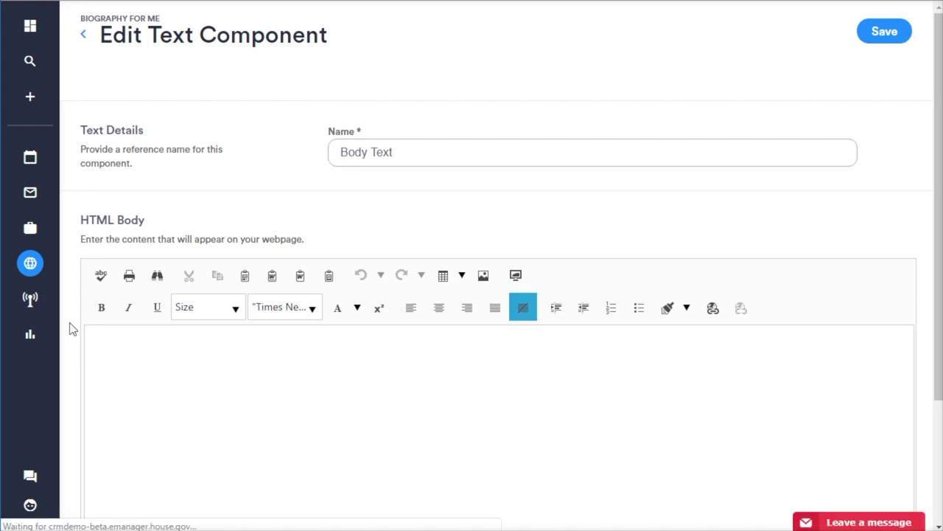
scroll(70, 323, "down", 1)
left_click(136, 261)
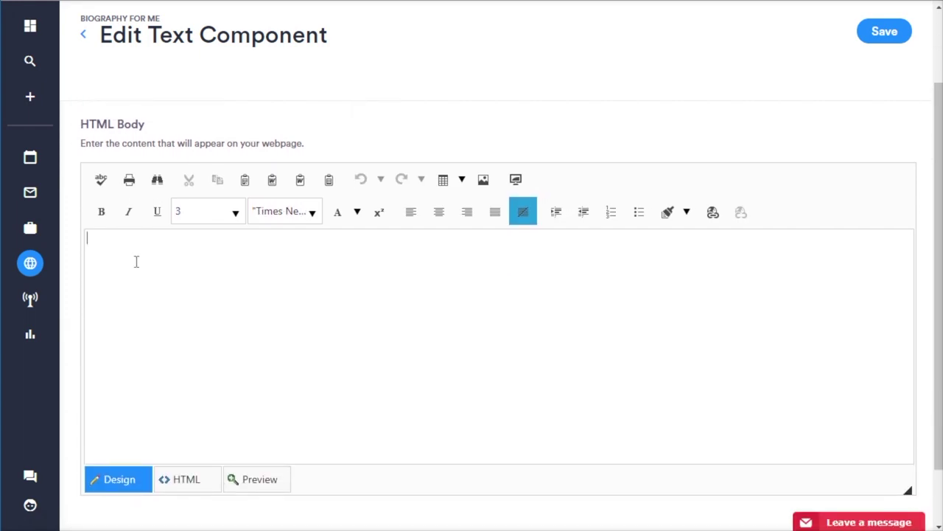
type("This is my bio for me.")
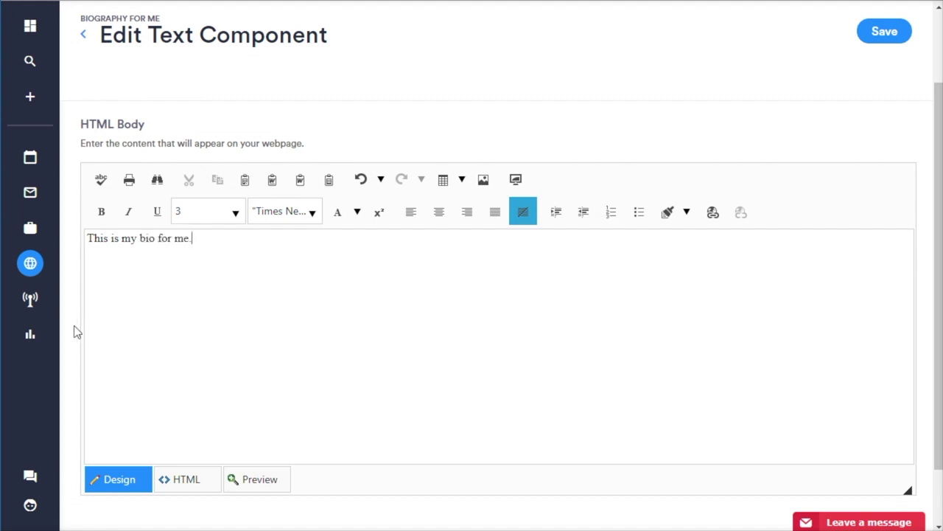
scroll(73, 332, "down", 1)
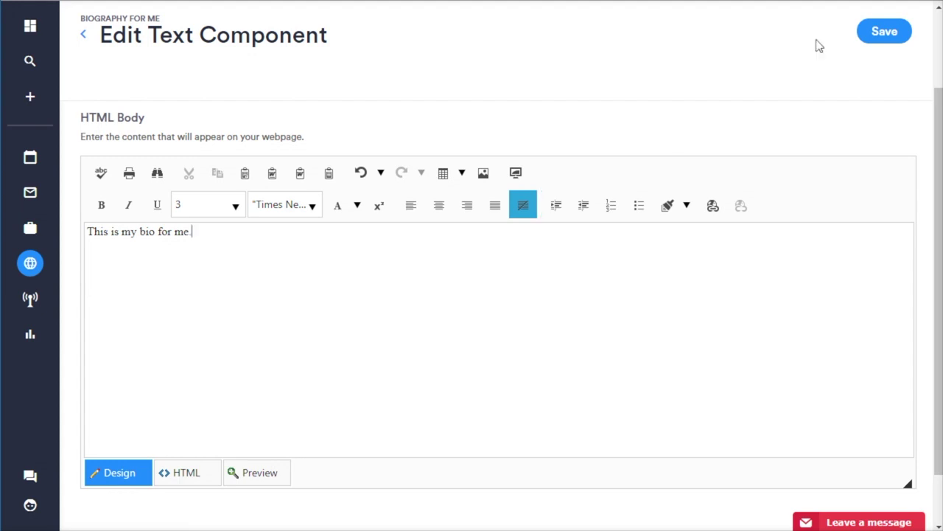
left_click(897, 37)
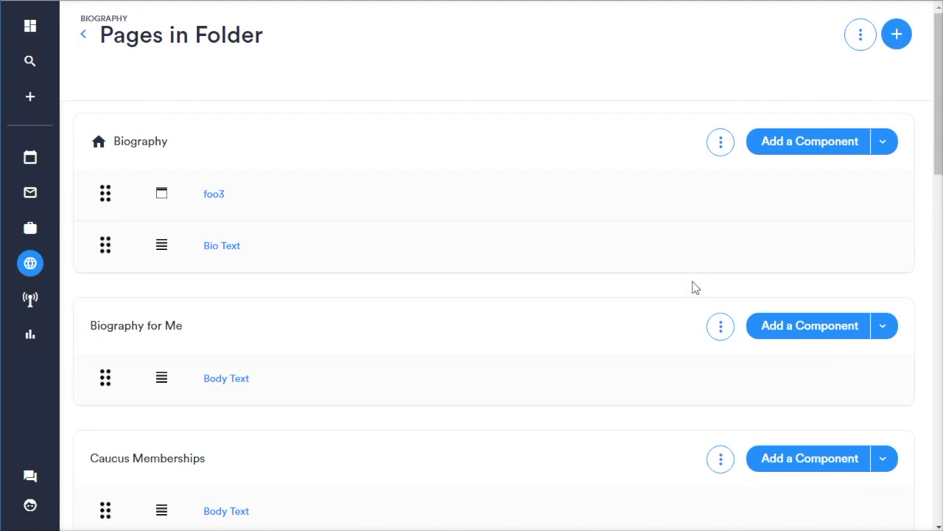
View the Biography for Me page as it appears on the public website
scroll(685, 287, "down", 3)
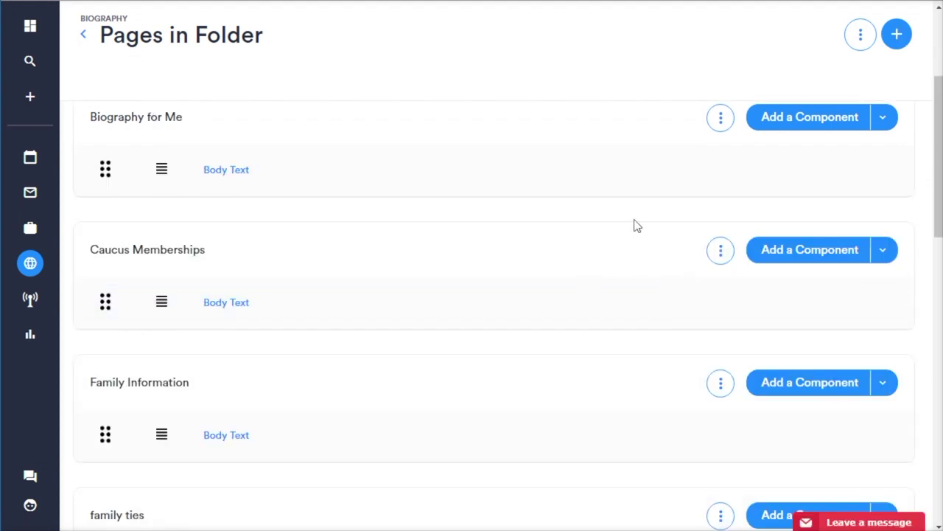
left_click(719, 120)
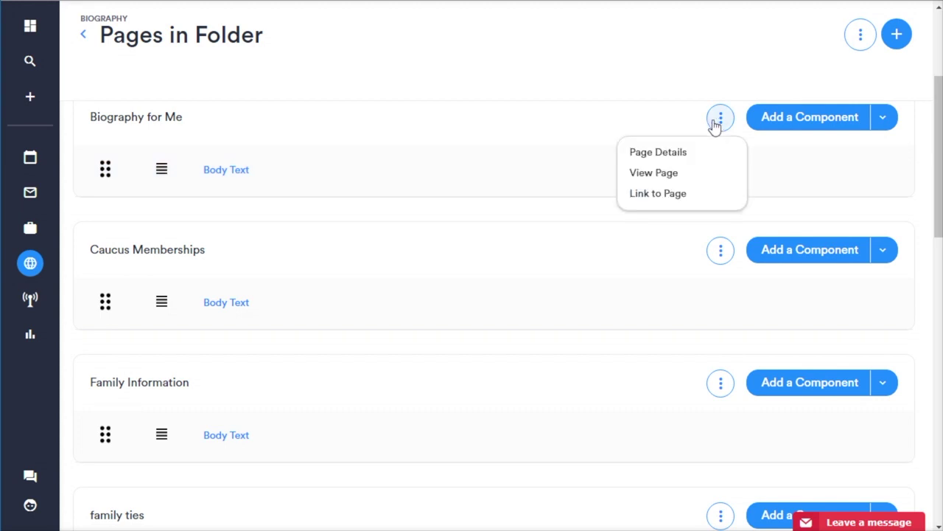
left_click(647, 177)
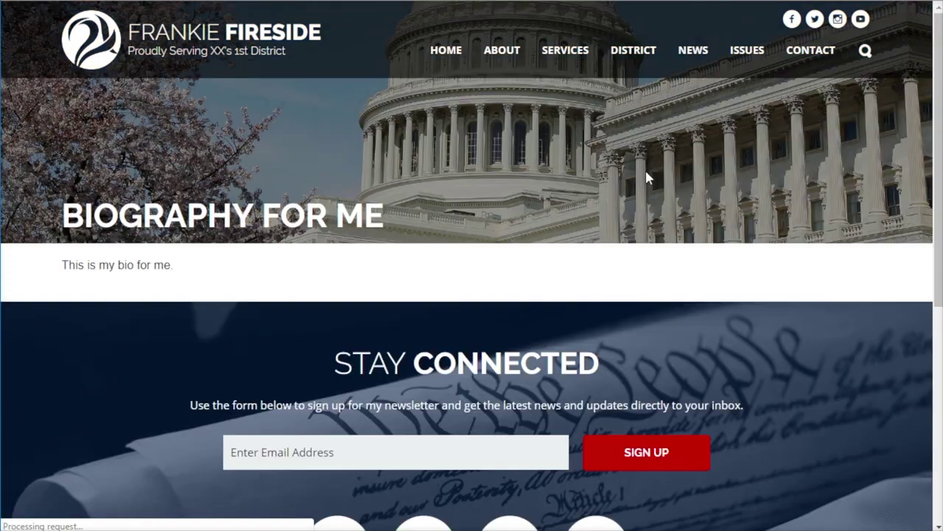
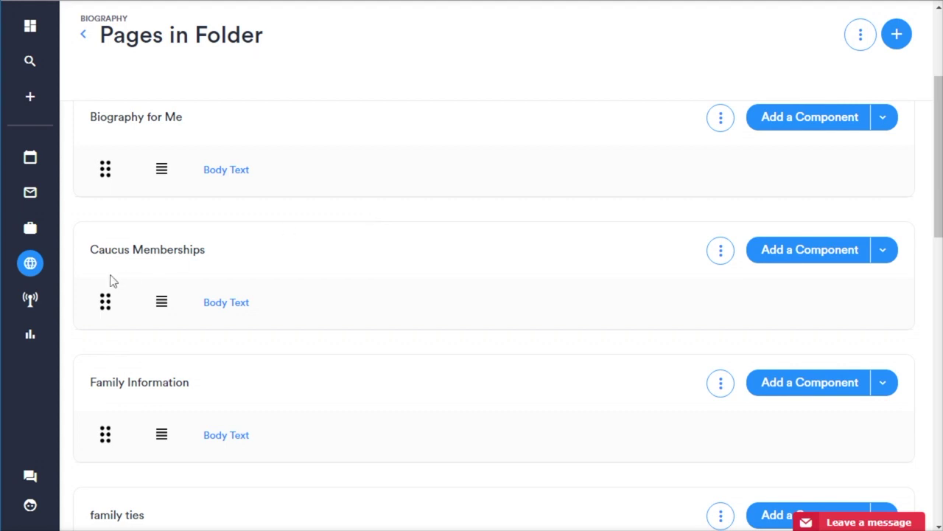
Append ". New text." to the page content of the website issue "military" and save the issue
mouse_move(37, 270)
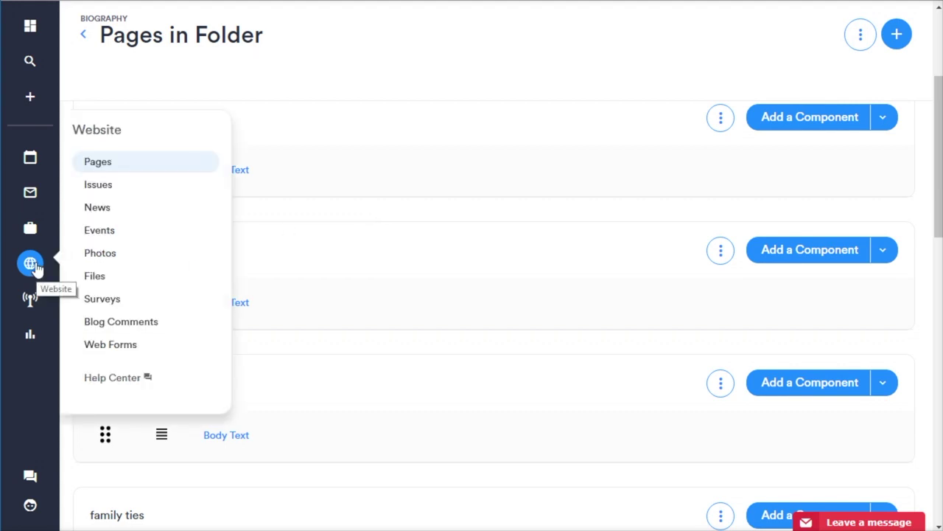
left_click(106, 184)
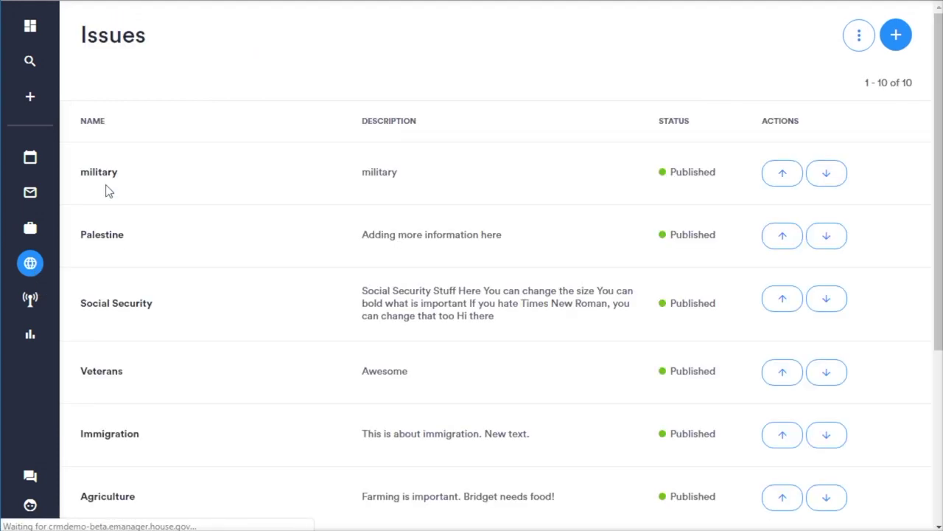
scroll(333, 391, "down", 3)
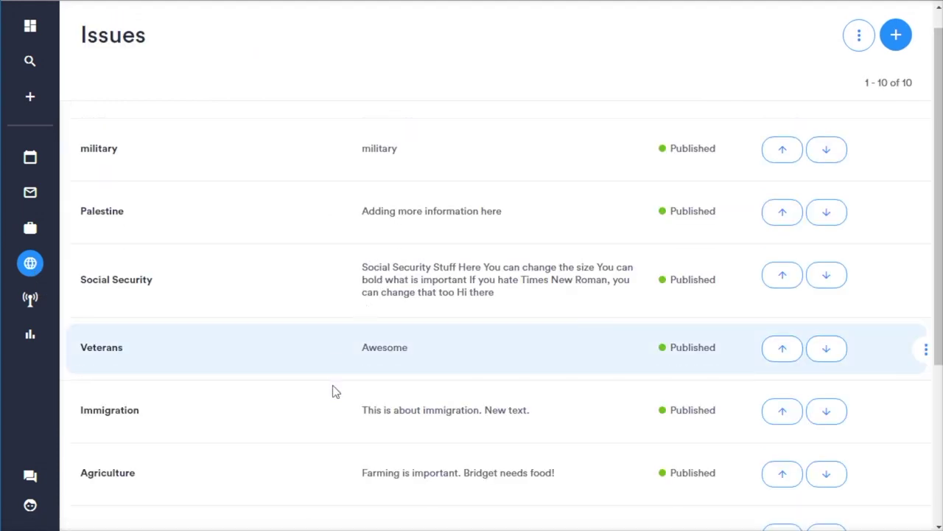
scroll(332, 391, "up", 3)
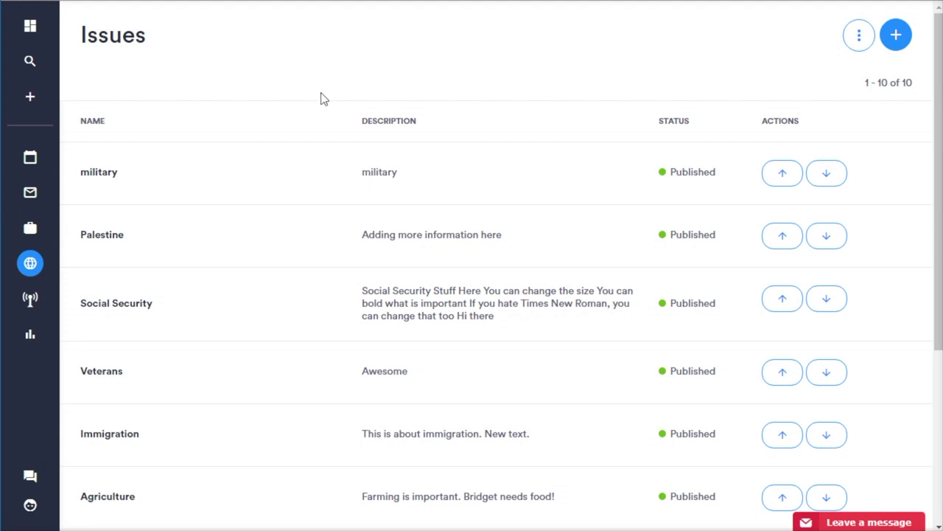
left_click(107, 176)
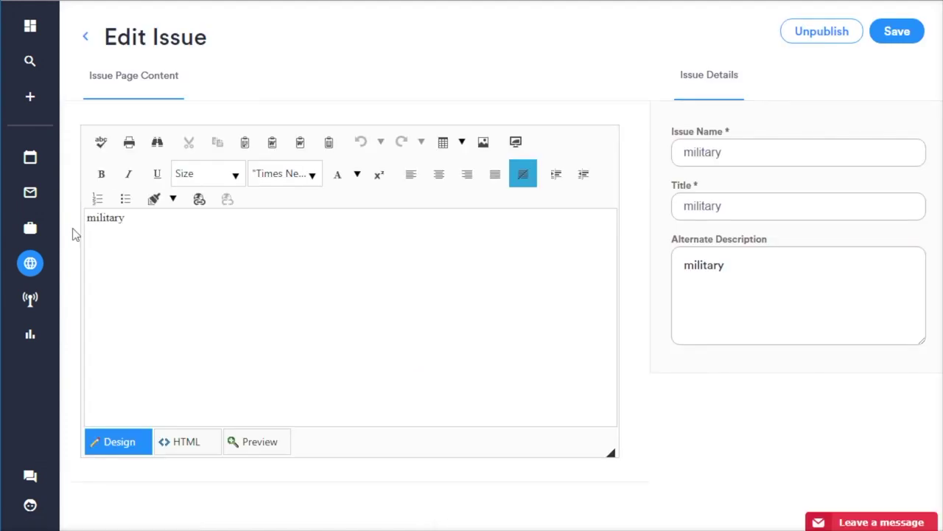
left_click(144, 224)
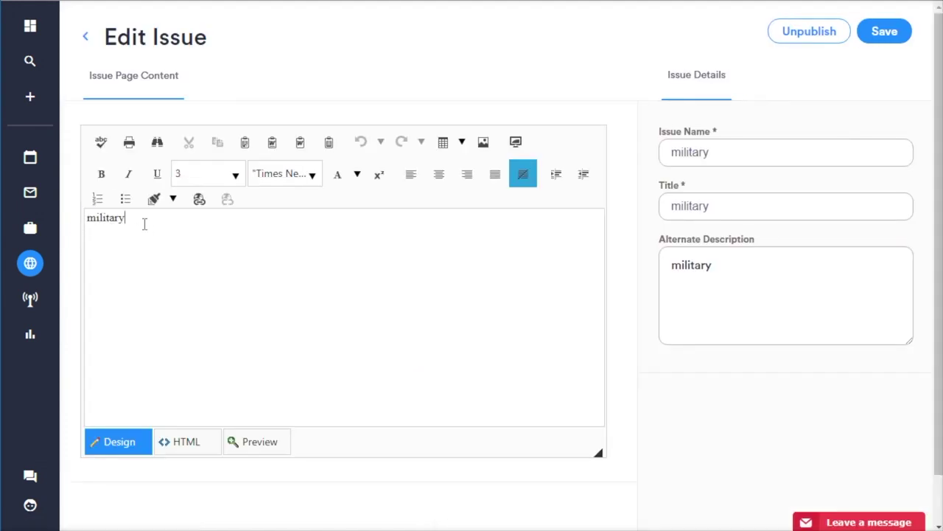
type(". New text.")
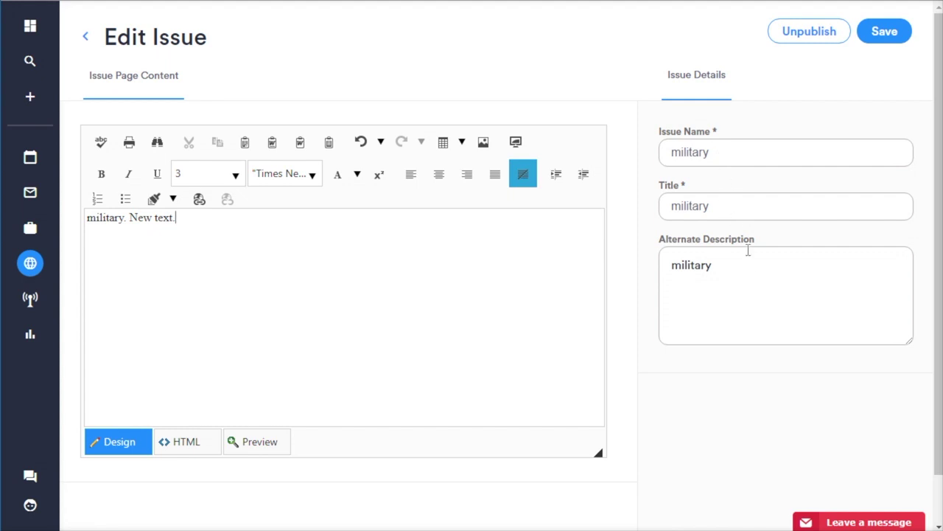
left_click(733, 266)
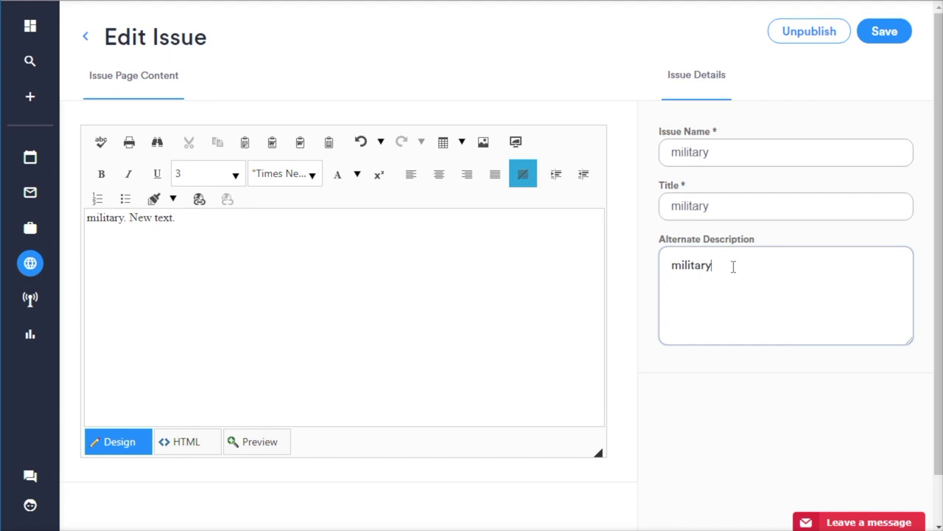
left_click(885, 33)
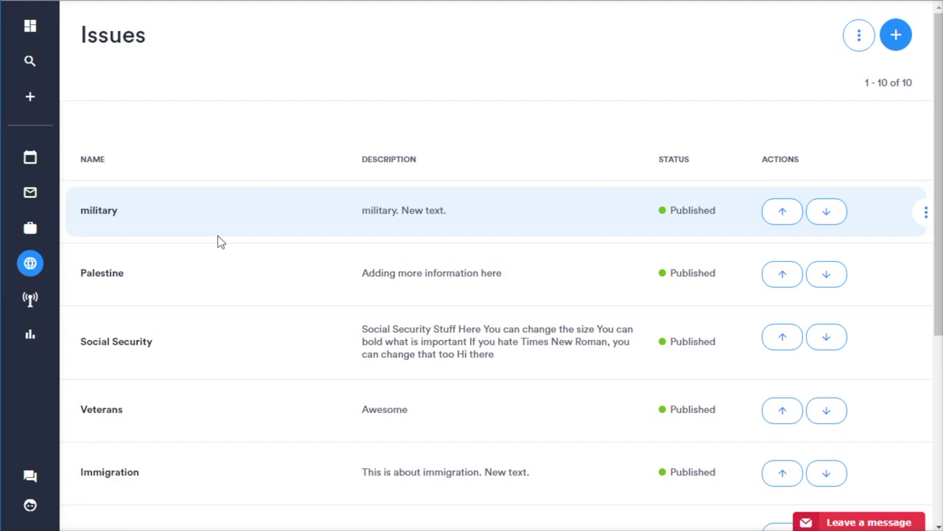
Create a new document in the website's News section with the page content "New press release"
mouse_move(30, 272)
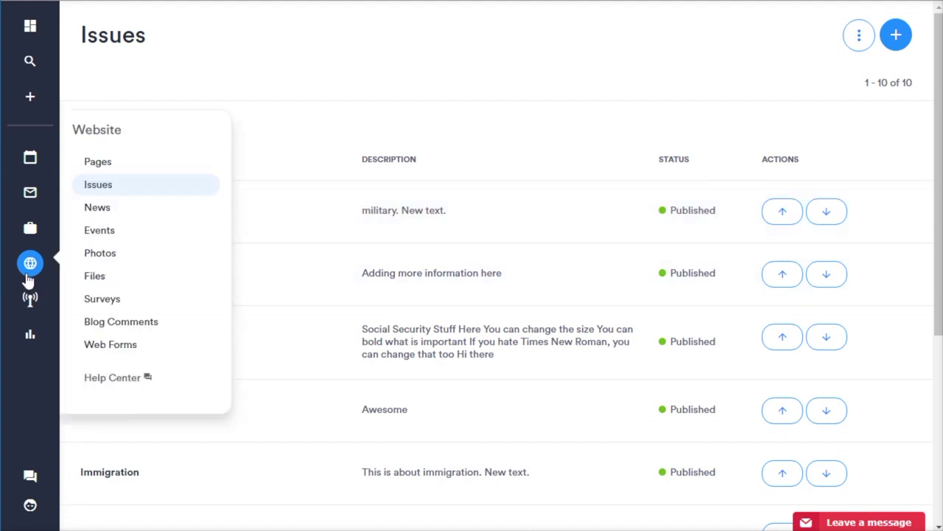
left_click(109, 209)
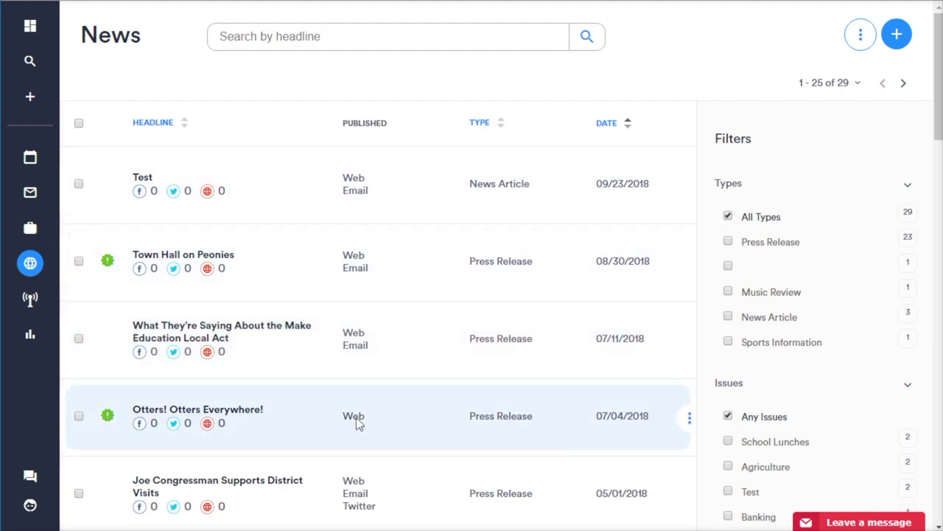
left_click(897, 41)
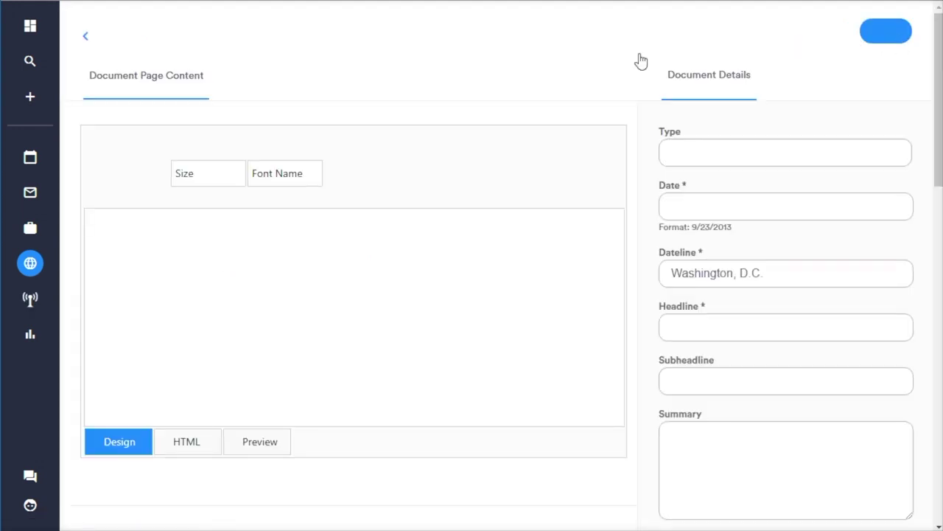
left_click(200, 299)
type("New press re")
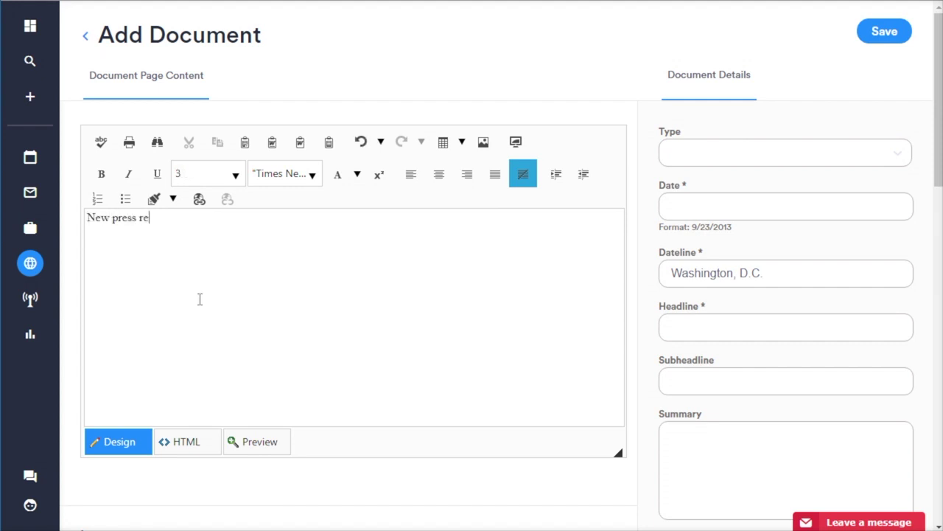
type("lease")
scroll(642, 333, "down", 1)
scroll(642, 332, "up", 1)
Set the document's type to Press Release, its date to 01/01/01 and its headline to "I won an award"
left_click(899, 155)
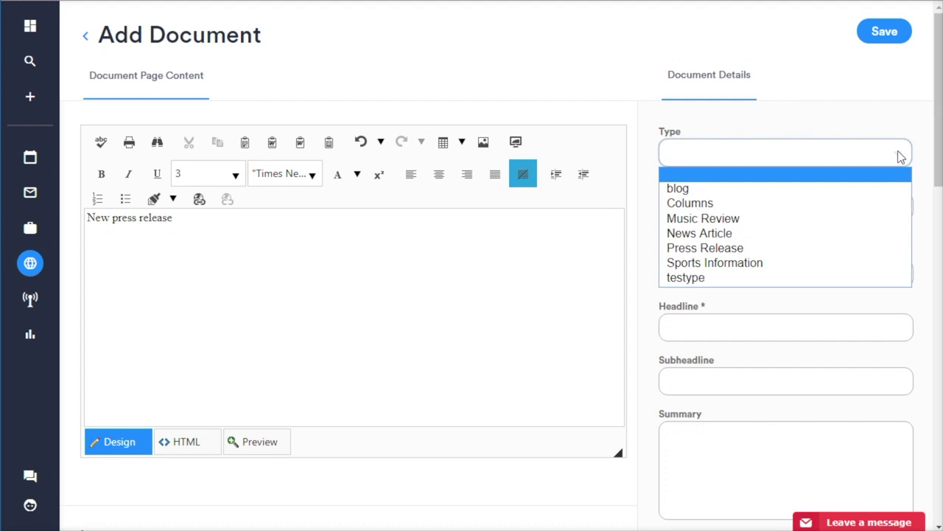
left_click(725, 249)
left_click(720, 200)
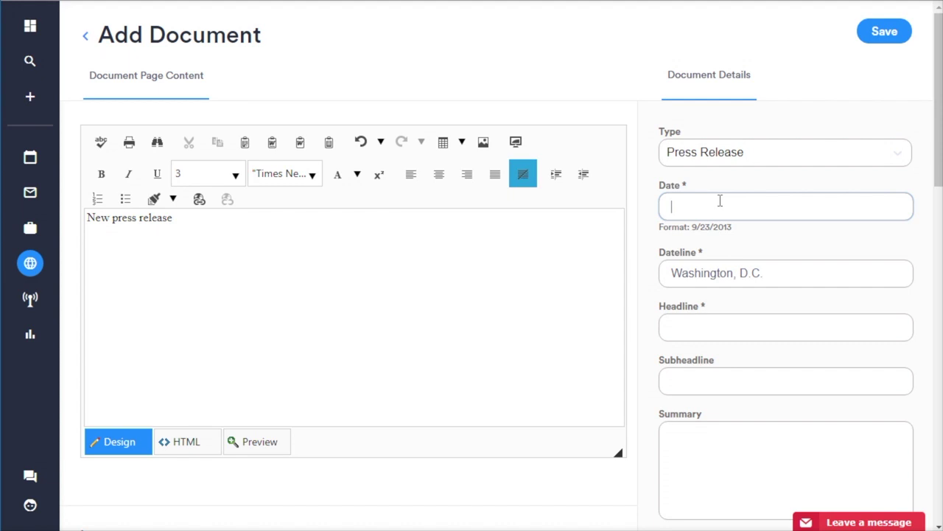
type("01/01/-01")
left_click(722, 333)
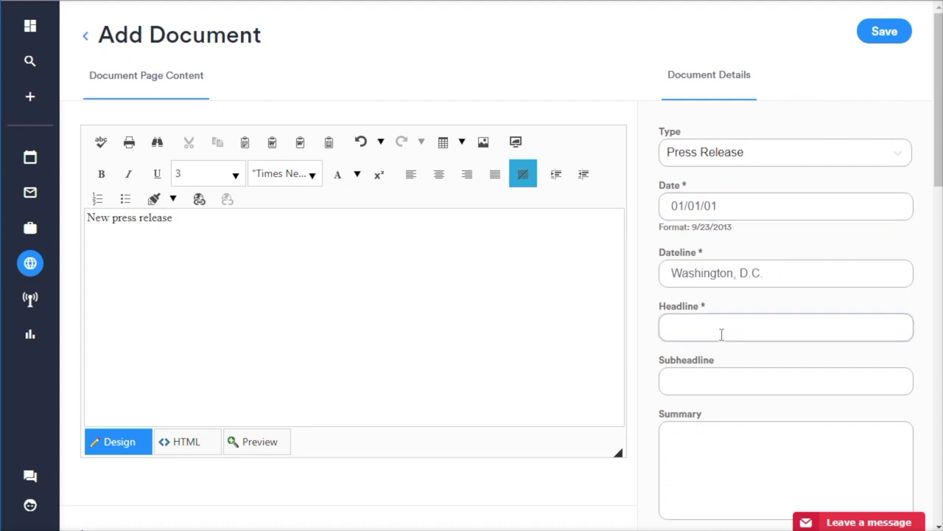
type("I won an award")
Give the document the subheadline "It was great" and the summary "New twitter text."
key("Tab")
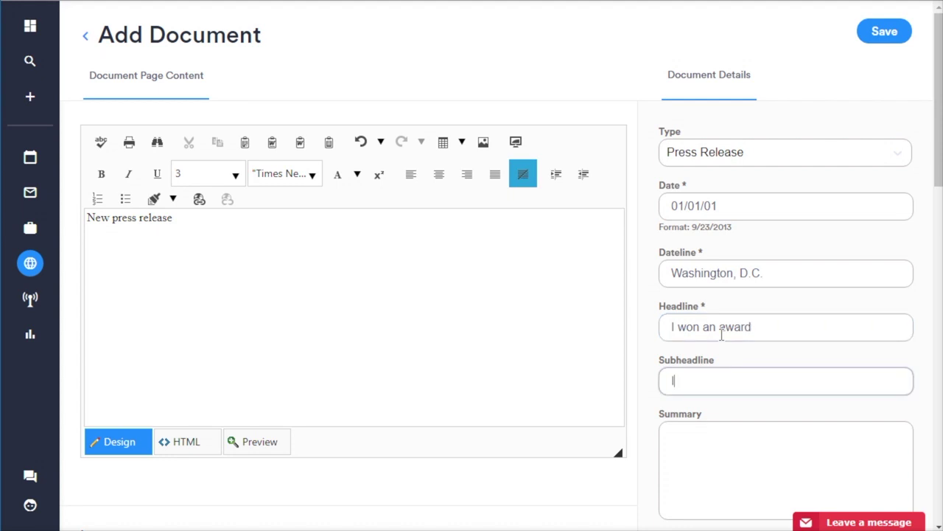
type("It was great")
key("Tab")
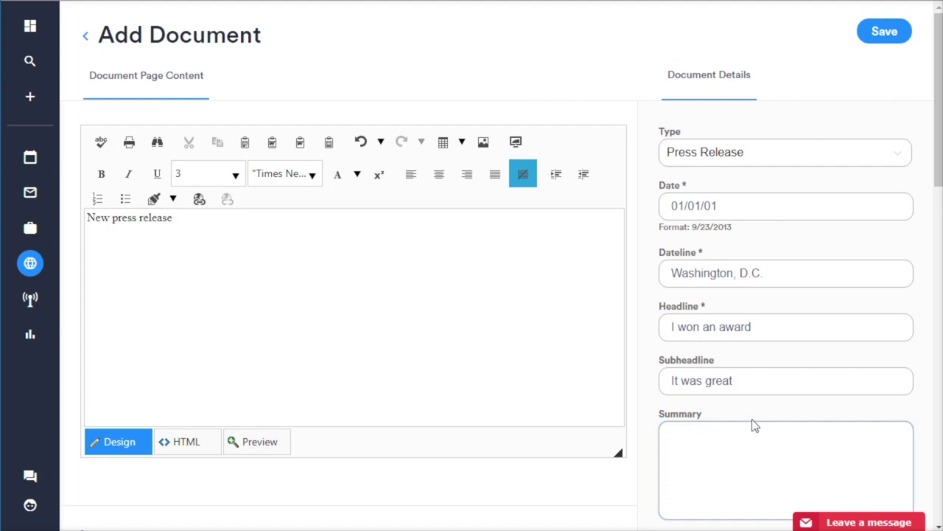
scroll(747, 440, "down", 1)
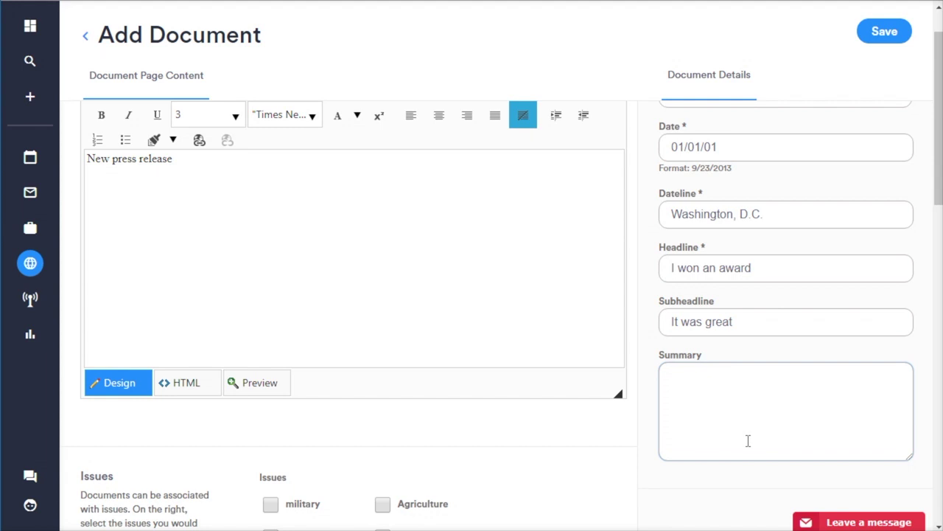
type("New twitter text.")
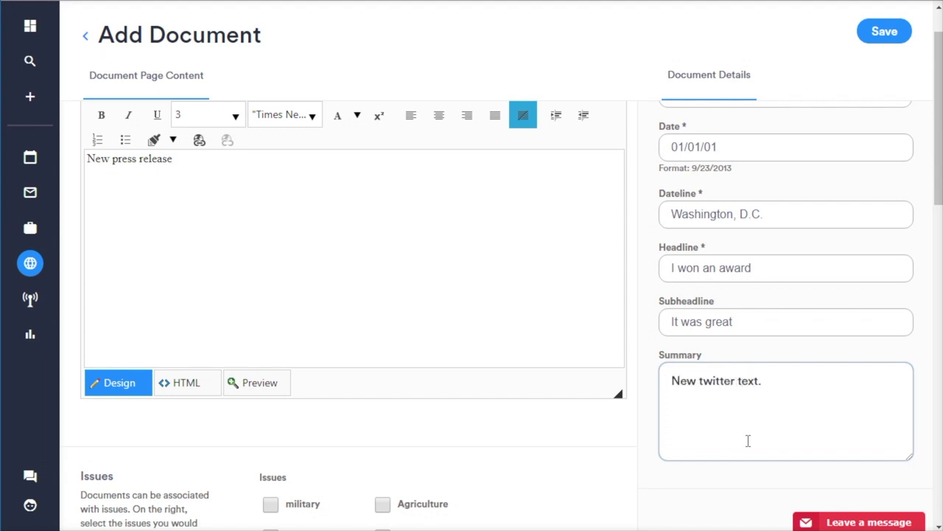
Associate the document with the Immigration issue
scroll(748, 441, "down", 4)
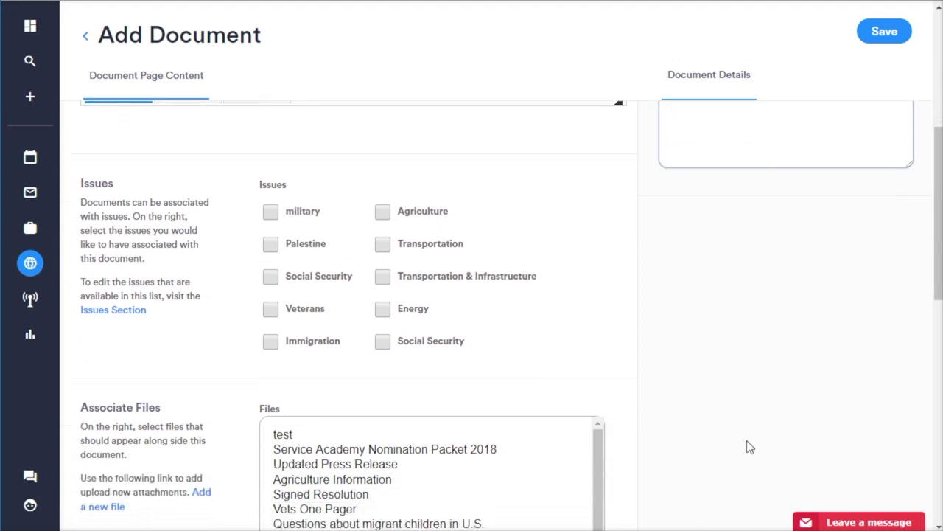
scroll(747, 447, "down", 1)
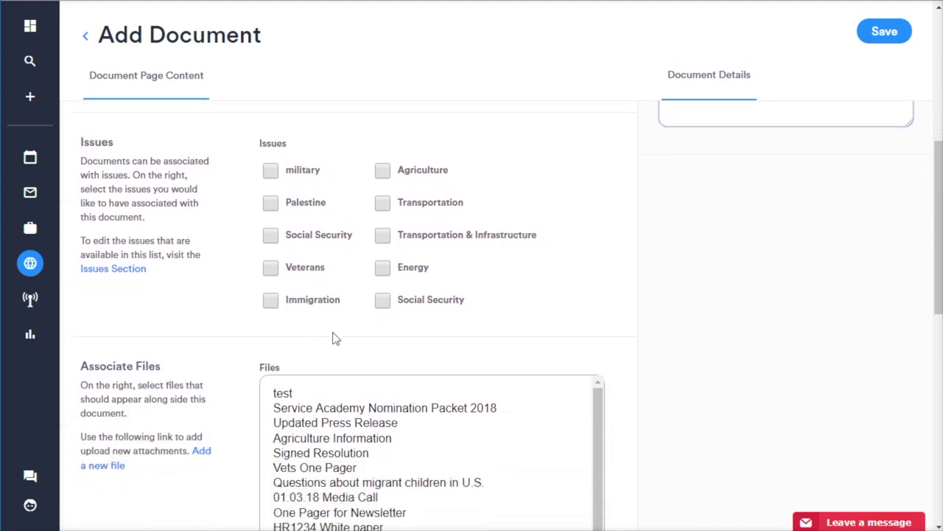
left_click(270, 302)
Associate the Penguin photo with the document and save the document
scroll(233, 373, "down", 2)
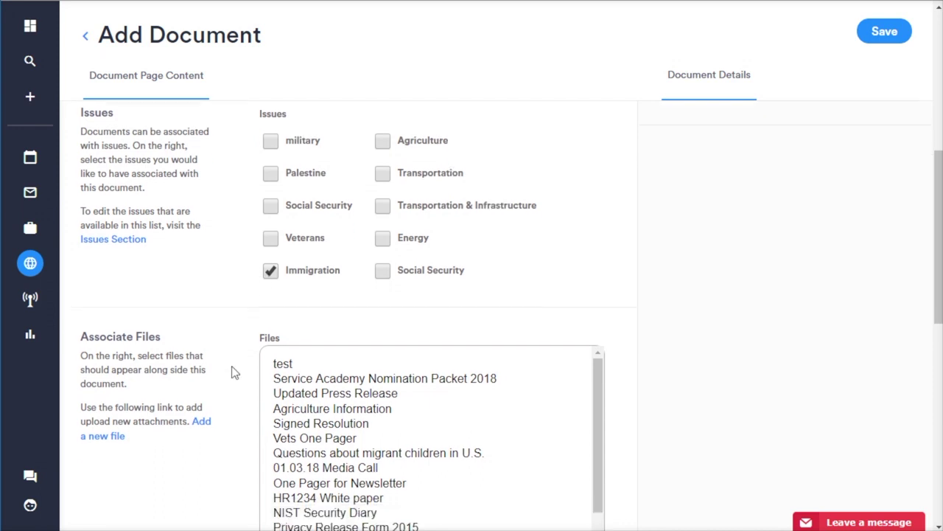
scroll(233, 372, "down", 1)
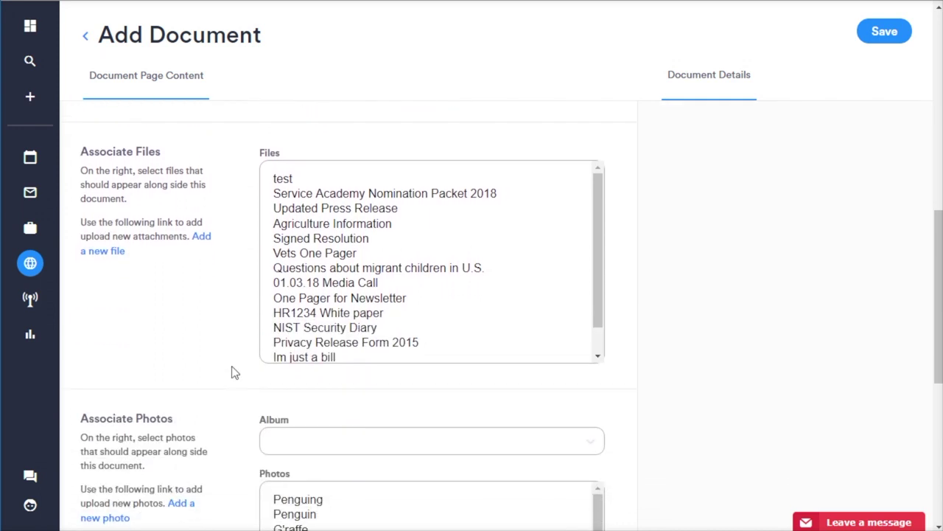
scroll(232, 372, "down", 1)
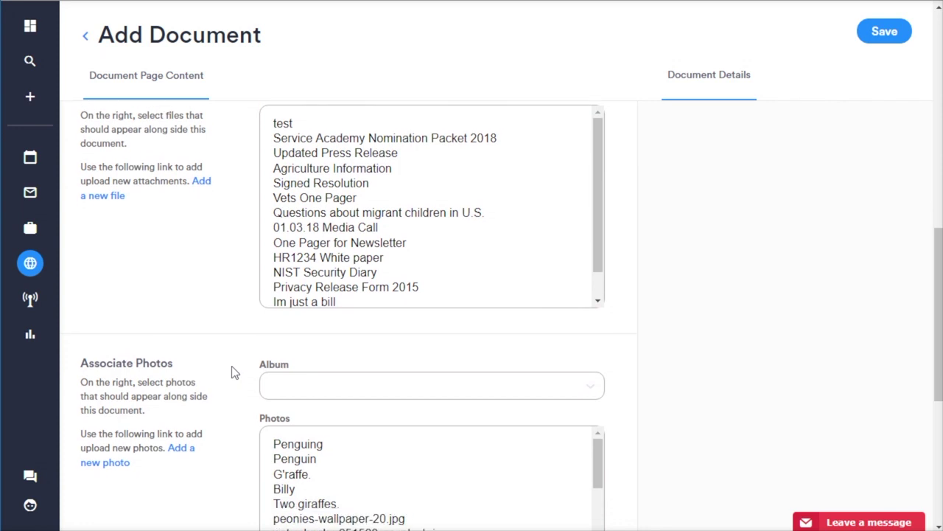
scroll(233, 373, "up", 1)
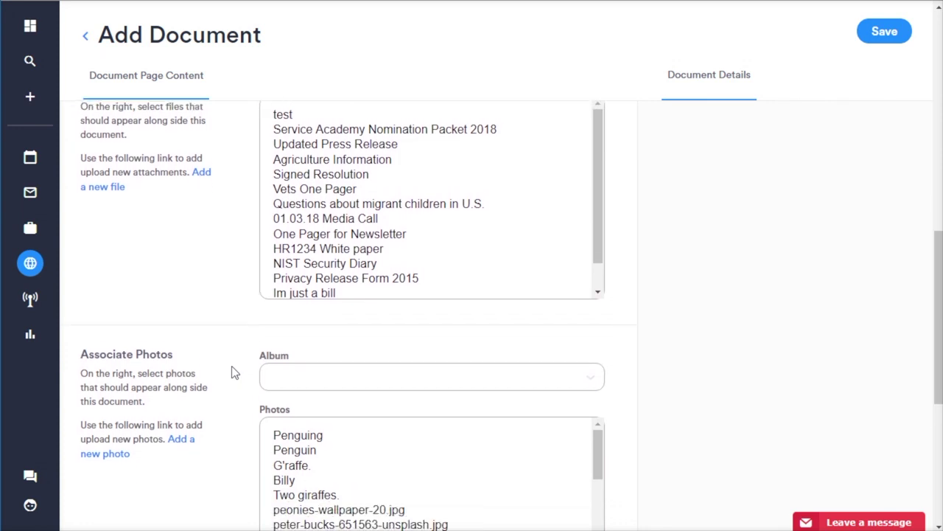
scroll(233, 373, "down", 2)
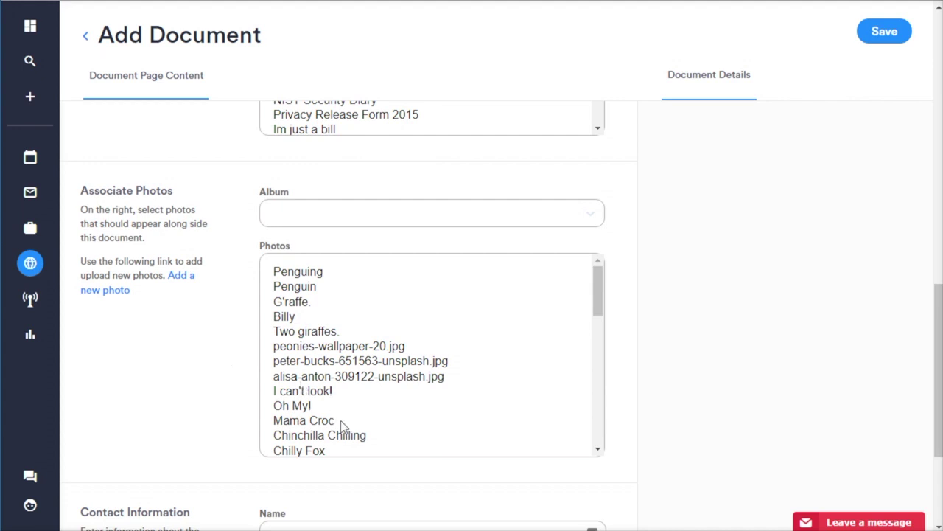
left_click(305, 290)
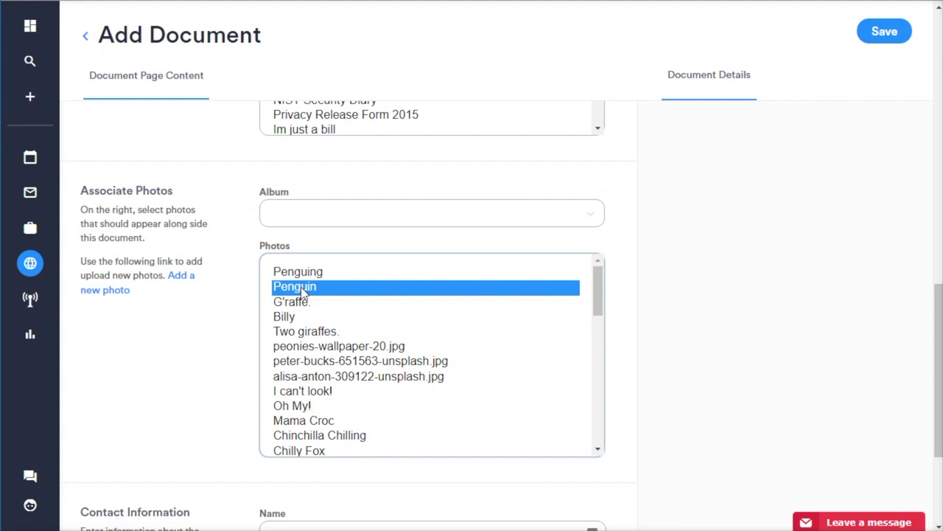
left_click(207, 380)
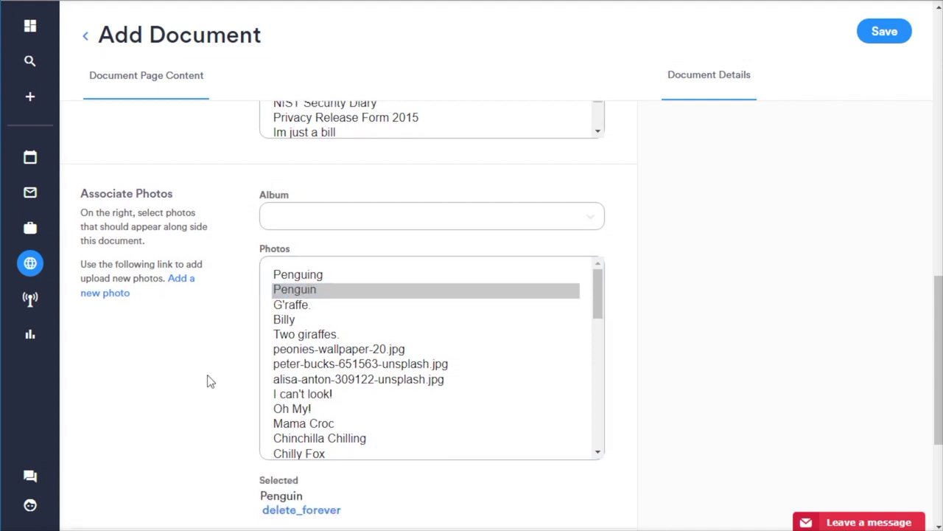
scroll(207, 380, "up", 3)
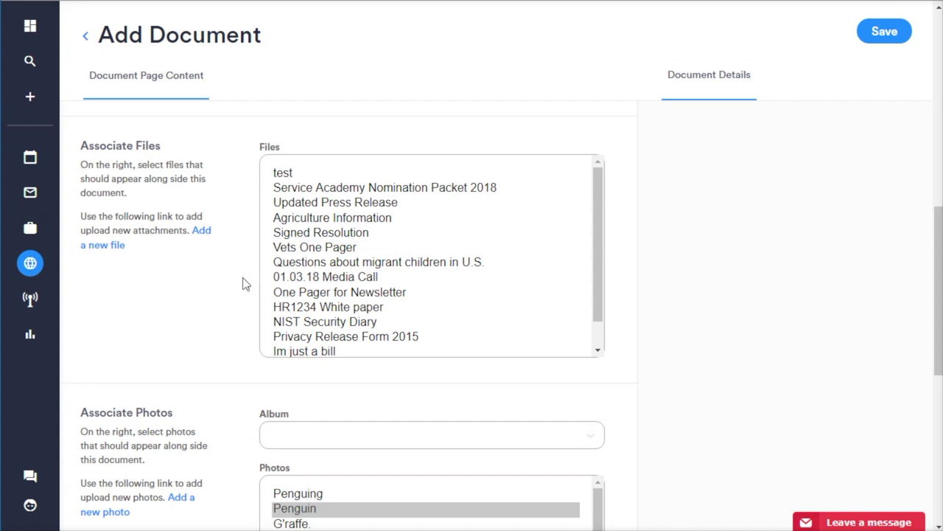
scroll(245, 284, "down", 6)
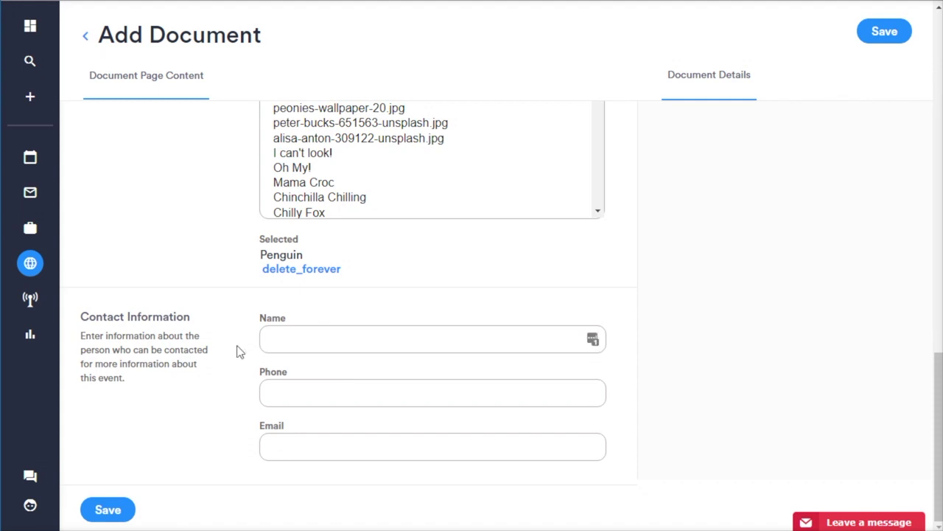
left_click(113, 511)
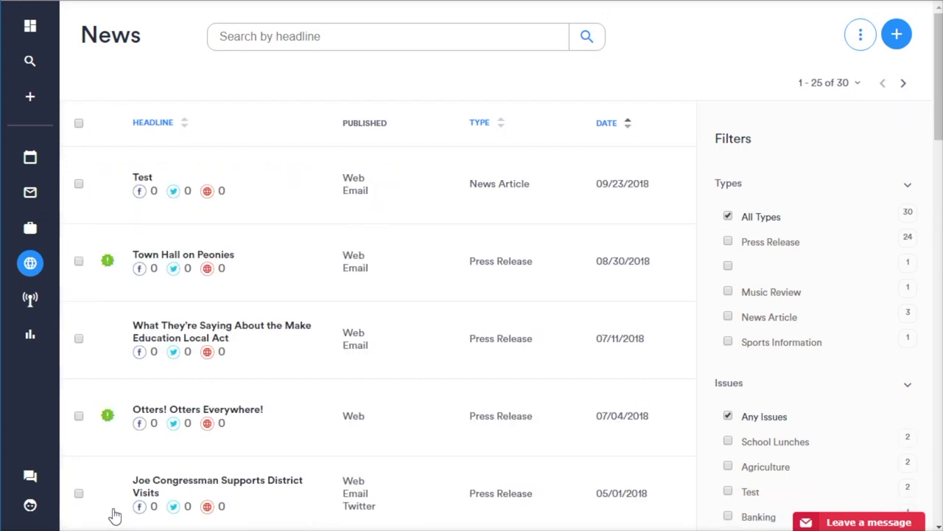
Review the web, email, Facebook and Twitter sharing options of the Test news article, and cancel without sharing
left_click(685, 189)
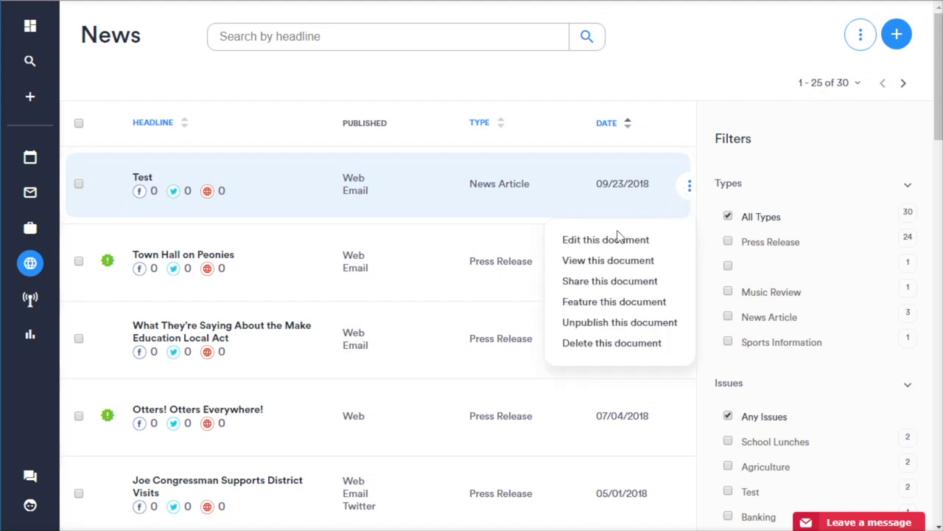
left_click(606, 283)
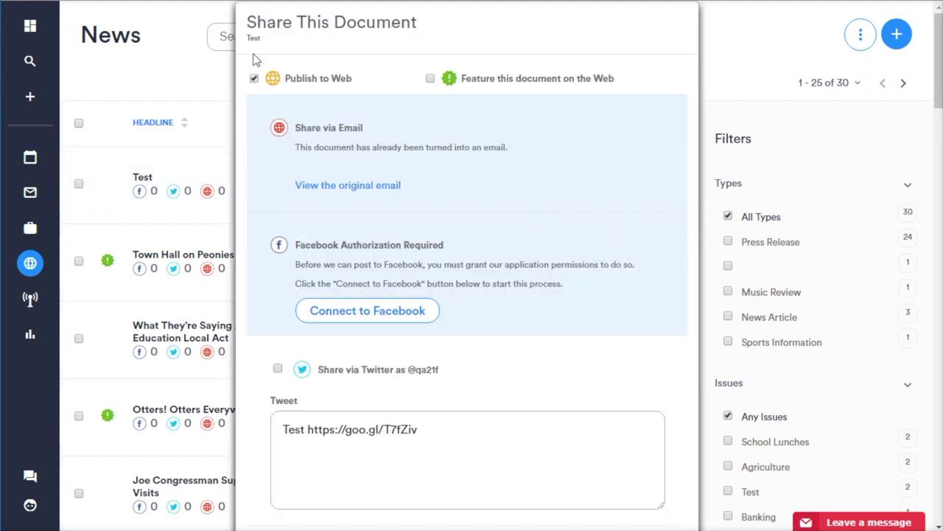
left_click(253, 79)
scroll(465, 408, "down", 3)
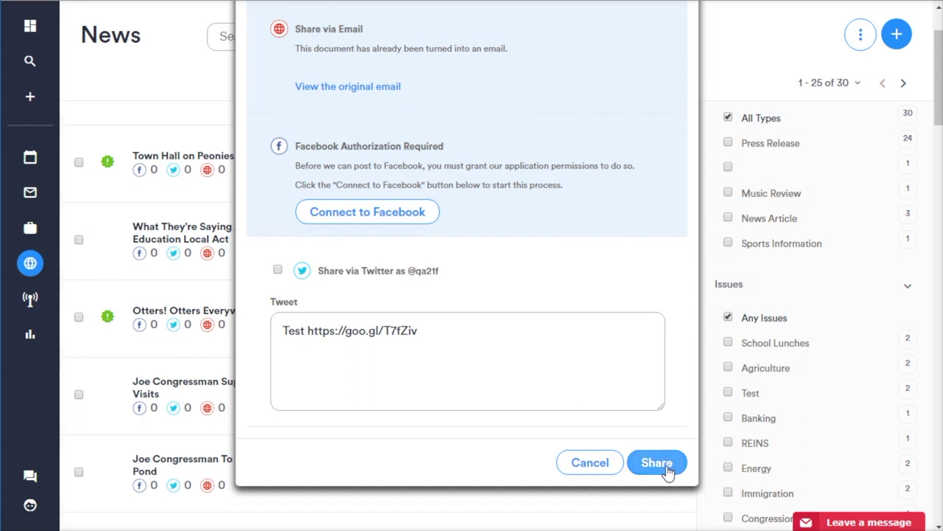
left_click(590, 463)
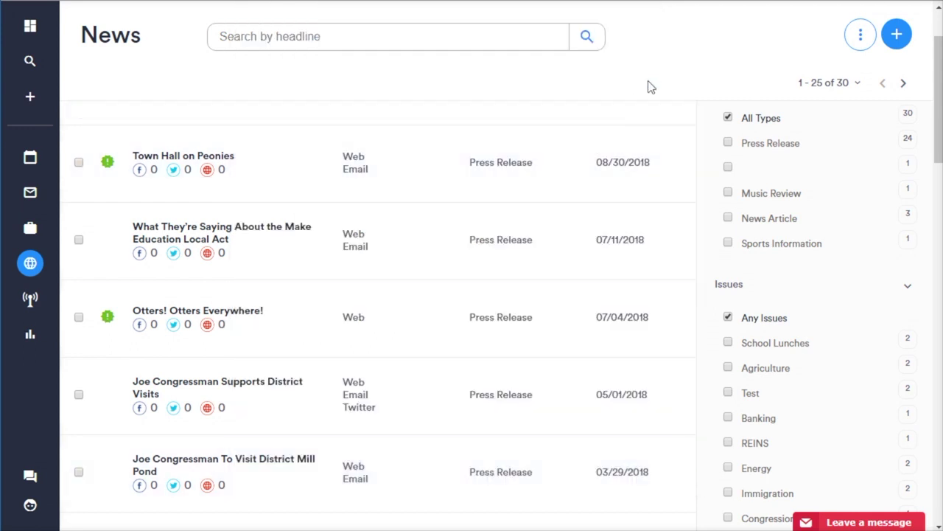
Examine the News list's filters for type, issue, featured status, published status and date restriction
scroll(679, 248, "up", 2)
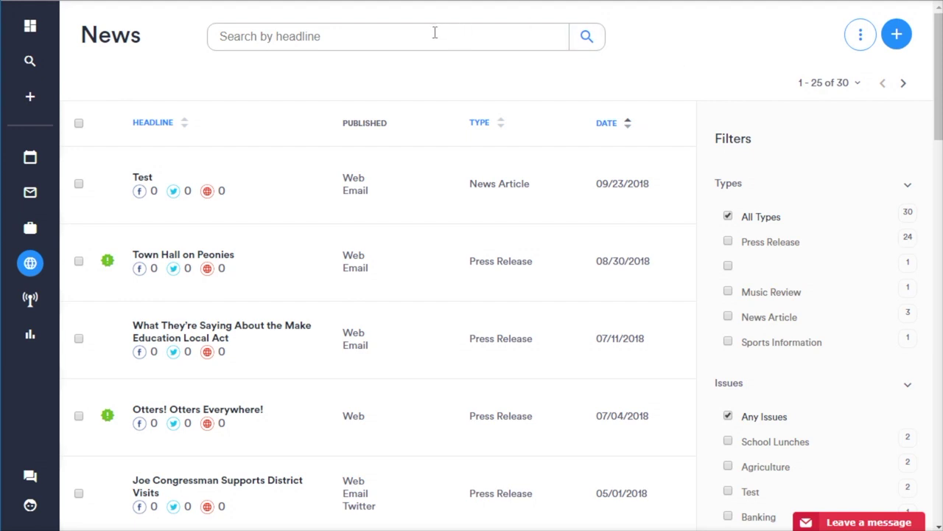
scroll(849, 350, "down", 3)
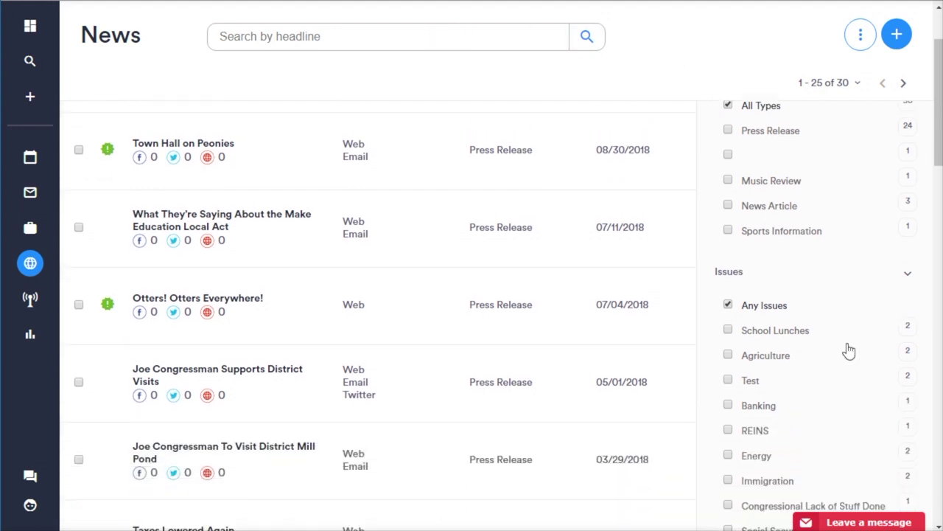
scroll(849, 349, "up", 3)
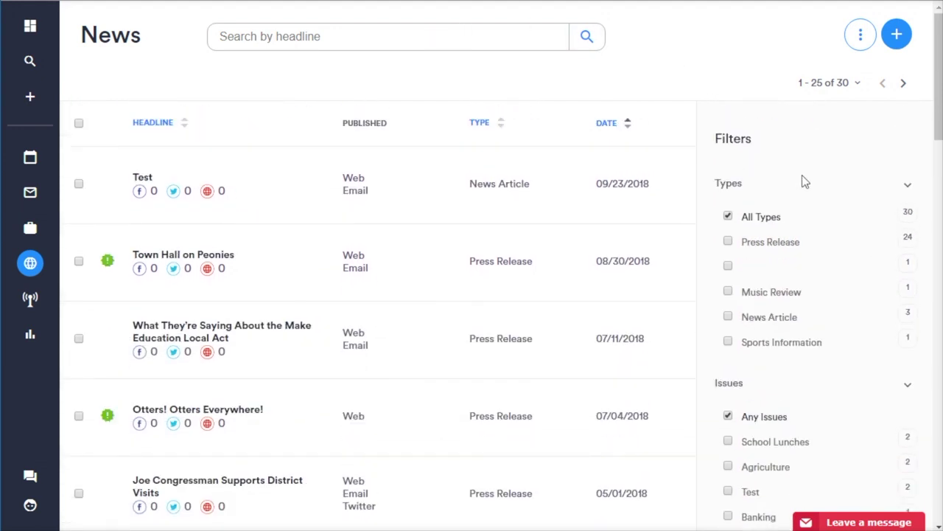
scroll(867, 320, "down", 5)
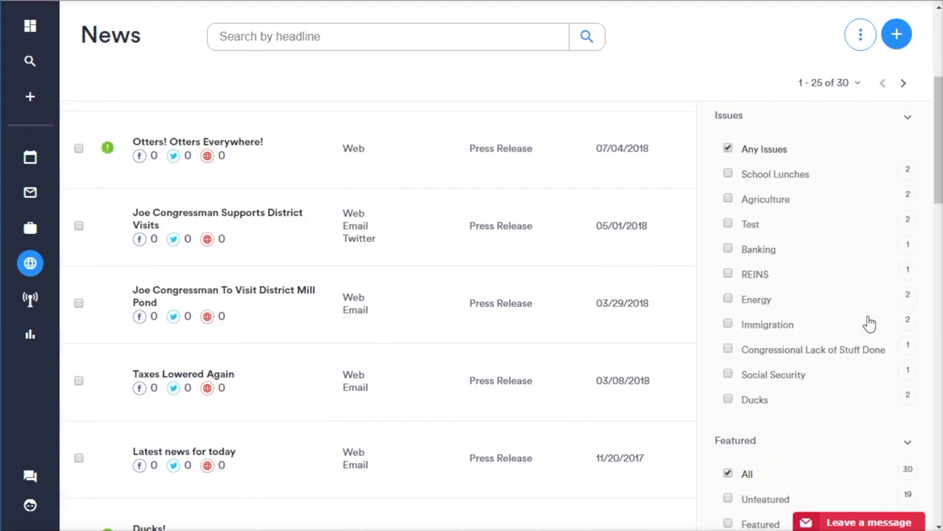
scroll(825, 284, "down", 1)
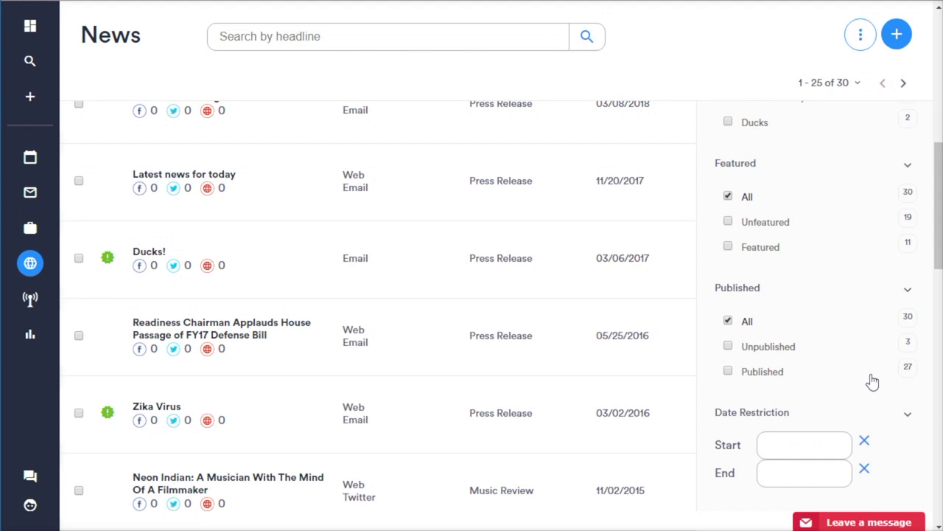
scroll(820, 373, "up", 6)
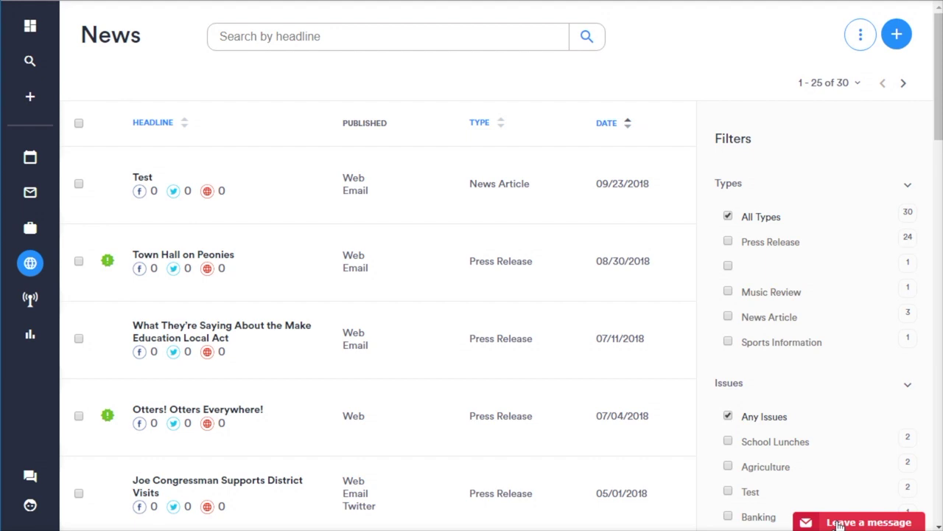
Open the help resources and look through the contact options and the Mailroom, Casework and Outreach topics
left_click(30, 477)
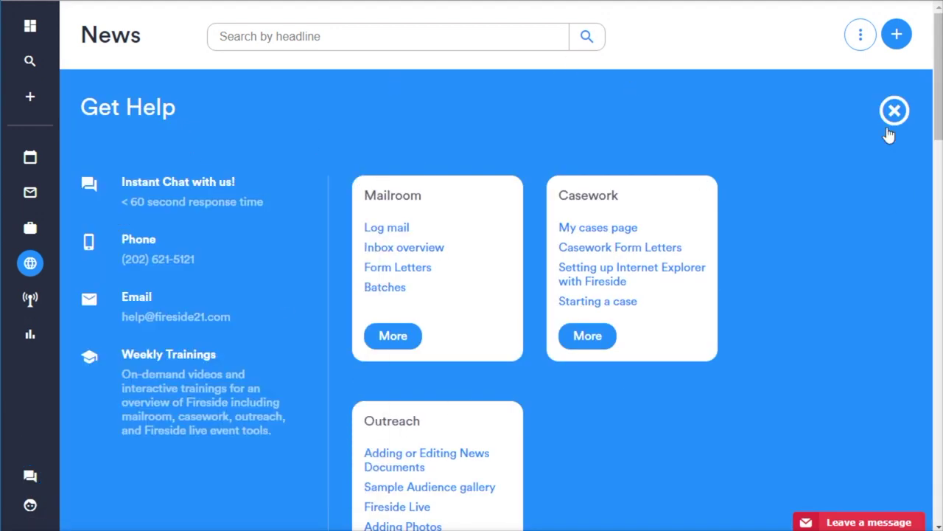
scroll(669, 358, "down", 1)
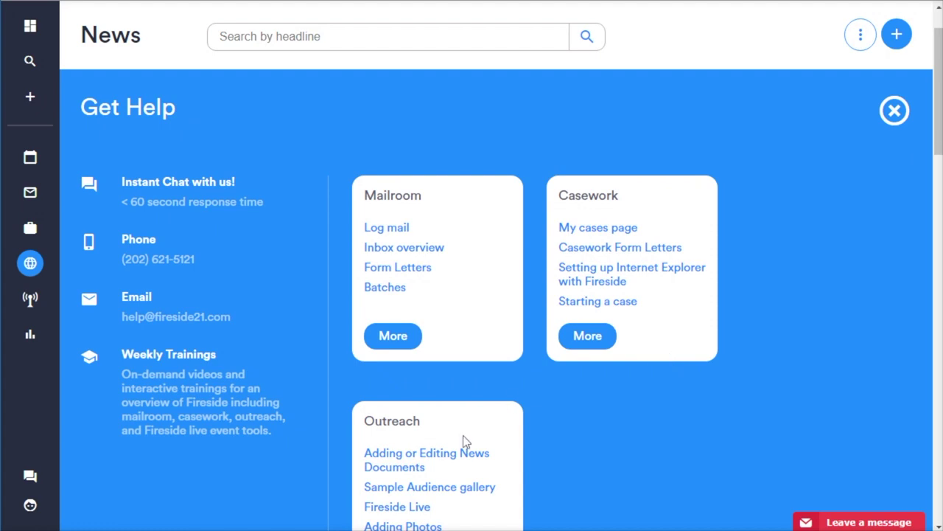